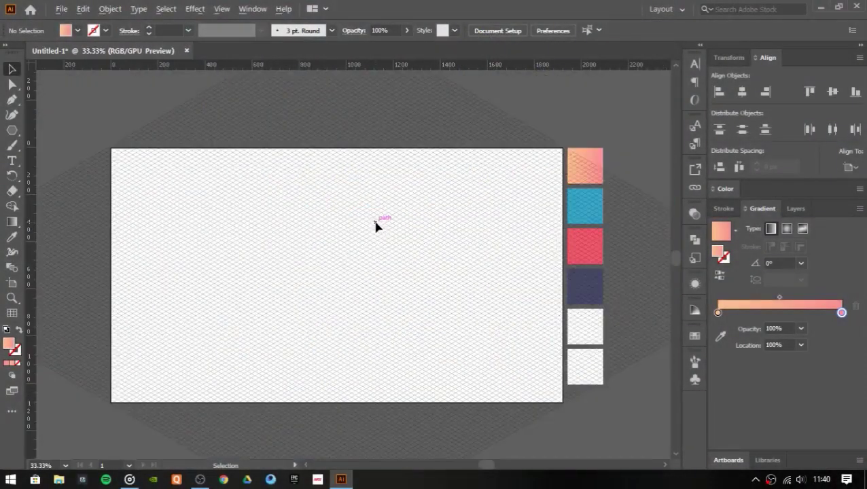
- Draw a circle and tilt it with 3D Rotate set to Isometric Top
key(l)
mouse_move(197, 164)
mouse_down()
mouse_move(484, 318)
mouse_move(440, 348)
mouse_up()
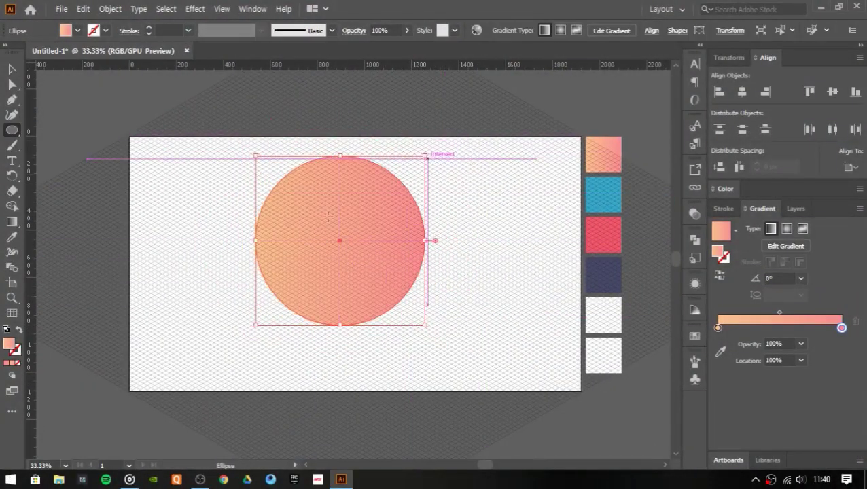
click(195, 9)
mouse_move(395, 84)
click(360, 110)
click(588, 59)
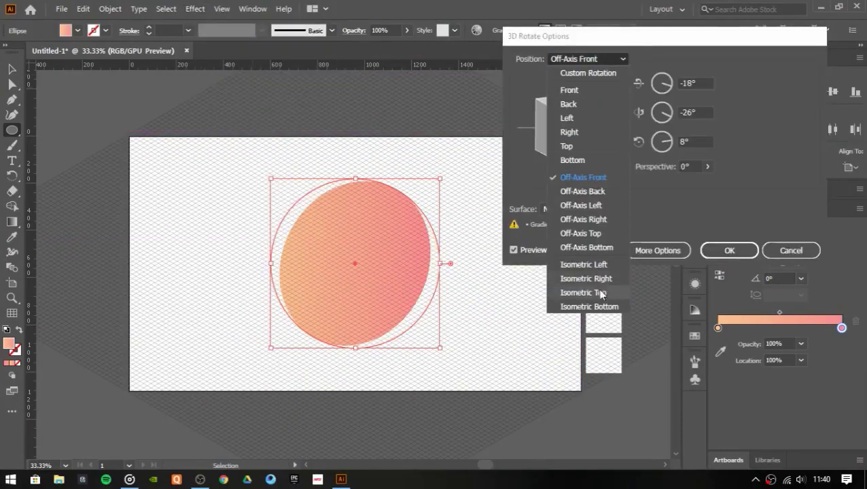
click(601, 293)
key(Return)
- Expand the ellipse's appearance into plain shapes and zoom in on it
click(110, 9)
click(136, 155)
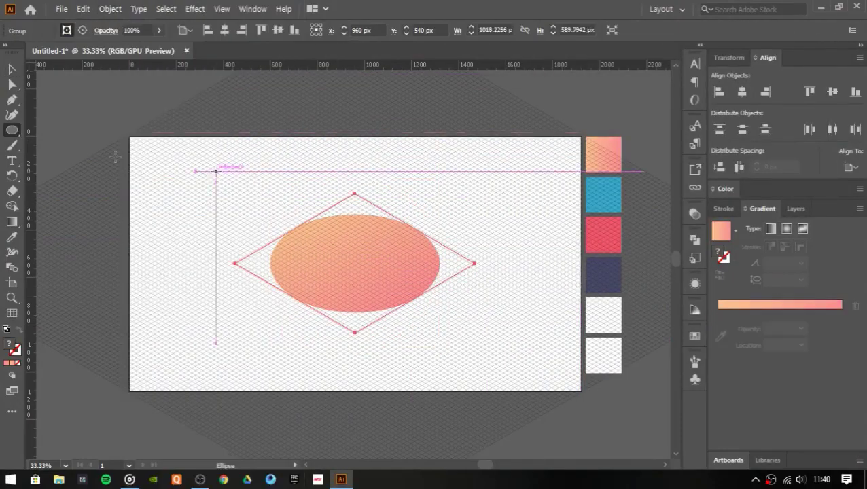
key(ctrl+equal)
key(ctrl+equal)
- Add a stop to the ellipse's gradient and adjust its position
click(480, 313)
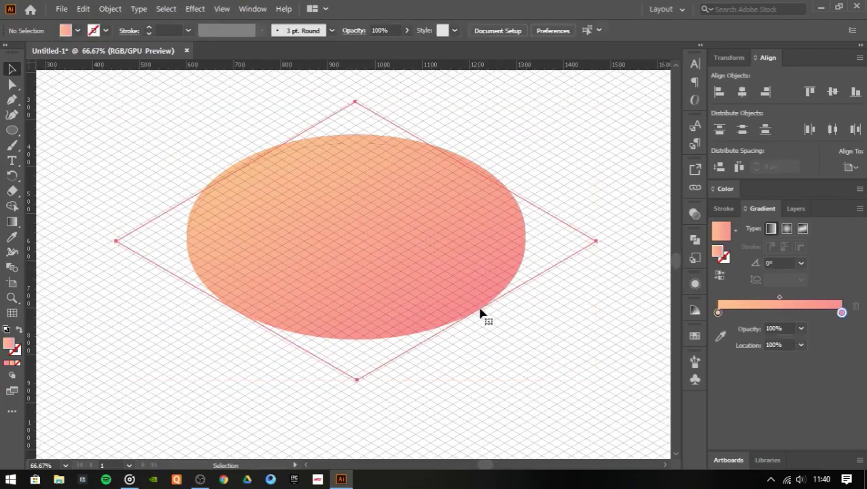
key(ctrl+z)
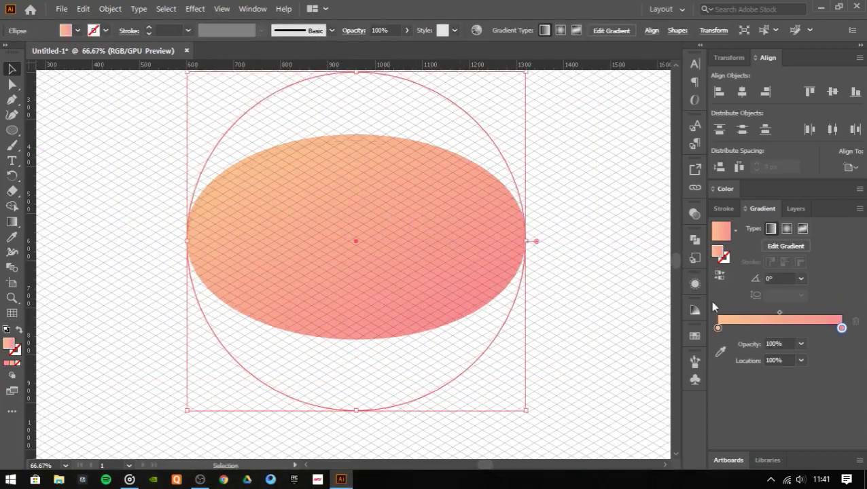
click(803, 328)
drag(717, 328, 651, 289)
- Bring the gradient ellipse forward and move the ellipses into the create art layer
right_click(359, 193)
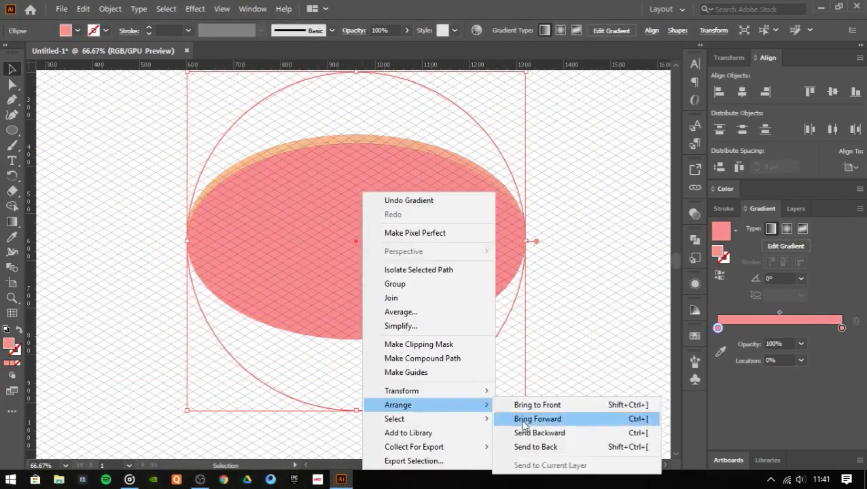
click(537, 416)
click(793, 209)
click(748, 241)
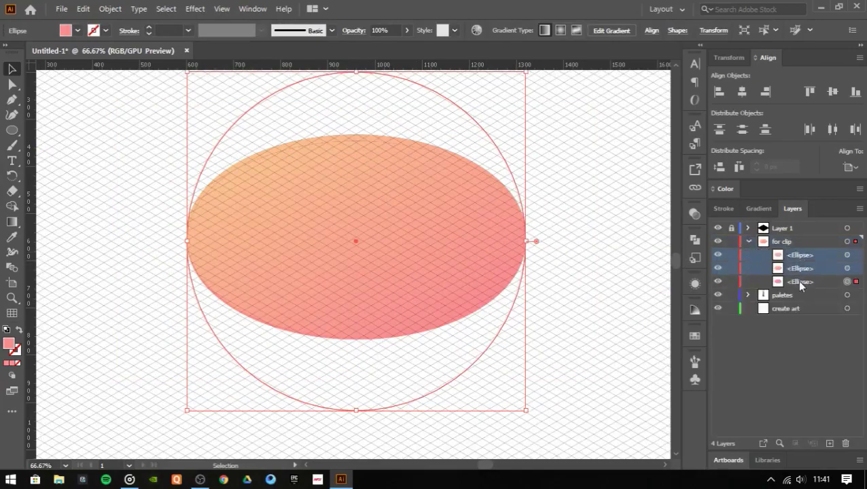
drag(782, 255, 781, 296)
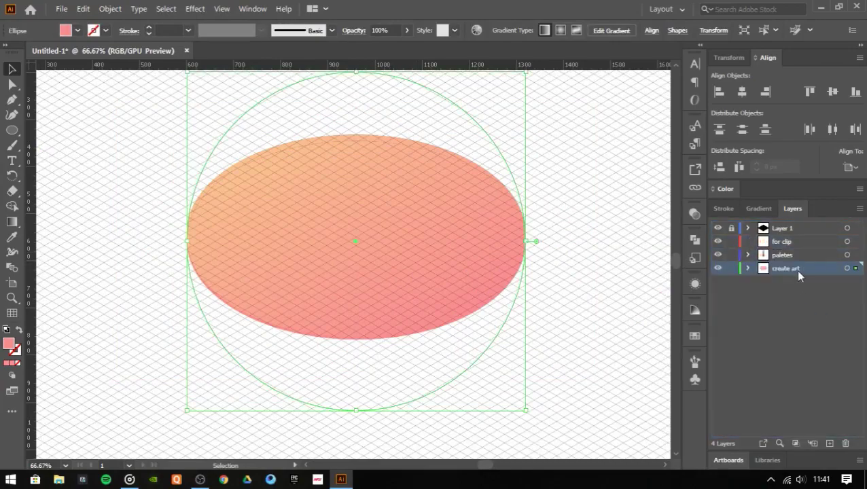
- Nudge the ellipse copy up slightly to give the disc thickness
click(544, 325)
key(Up)
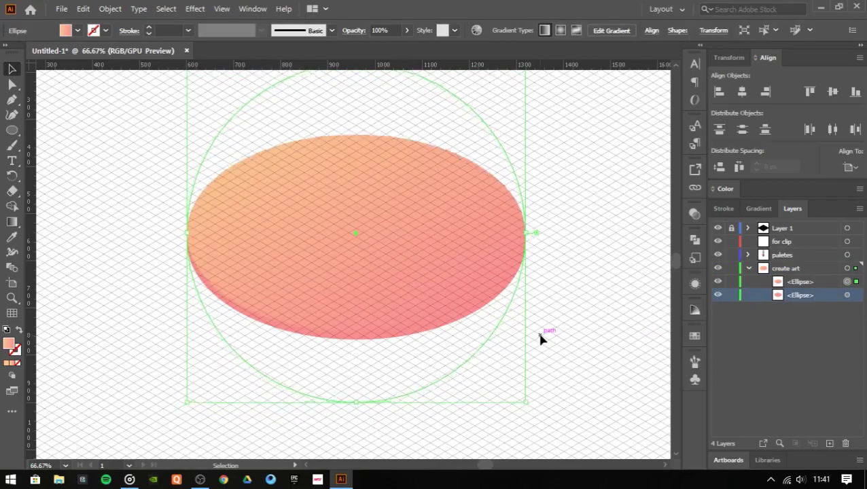
click(542, 339)
click(759, 208)
key(ctrl+a)
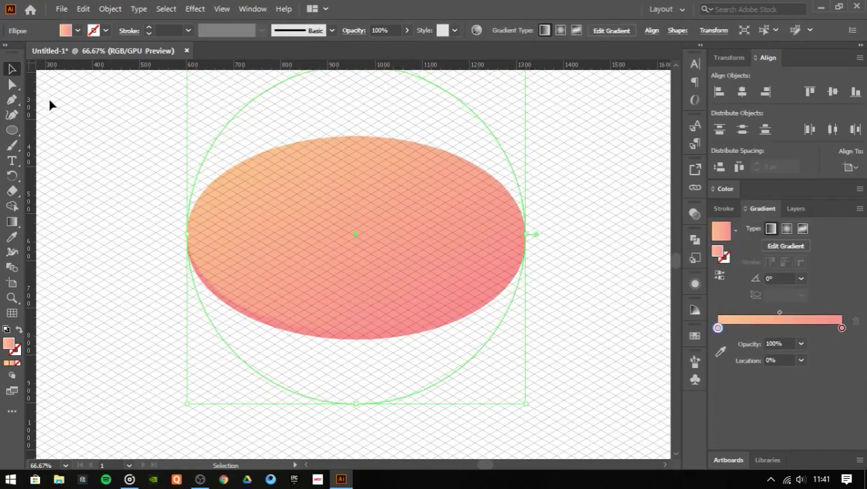
scroll(286, 310, up, 3)
scroll(287, 309, down, 2)
- Give the lower ellipse a darker pink RGB gradient with adjusted stops
click(720, 231)
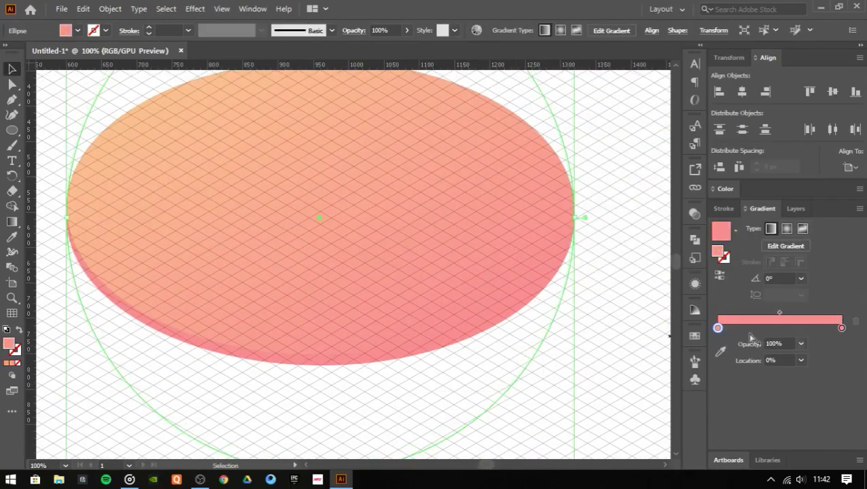
double_click(718, 329)
click(678, 208)
click(775, 253)
drag(801, 212, 792, 212)
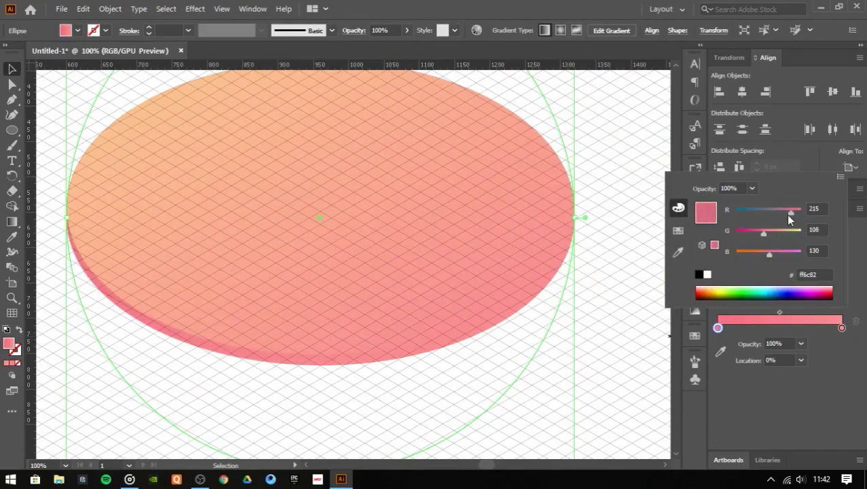
click(841, 328)
click(772, 328)
click(841, 328)
- Zoom out to view the whole disc and deselect the artwork
key(ctrl+minus)
click(565, 188)
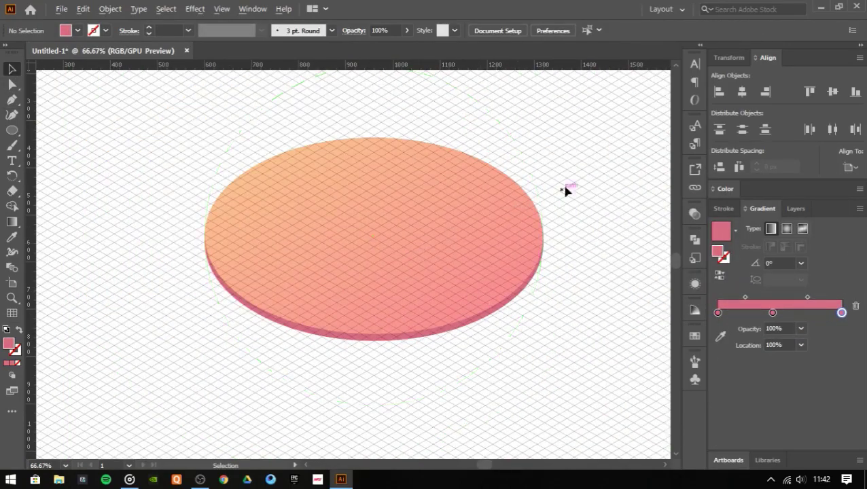
key(ctrl+a)
key(ctrl+shift+a)
- Draw a small circle on the disc's left, flatten it to 57.74%, and add a smaller copy below
key(ctrl+plus)
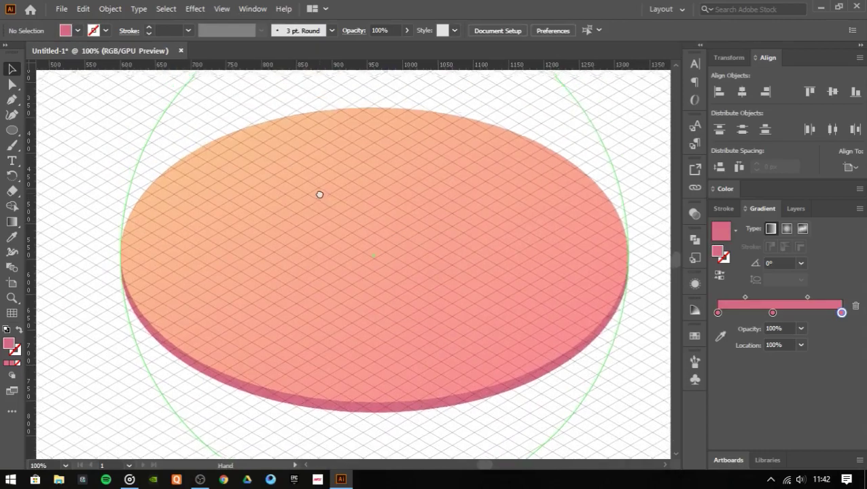
key(l)
key(ctrl+plus)
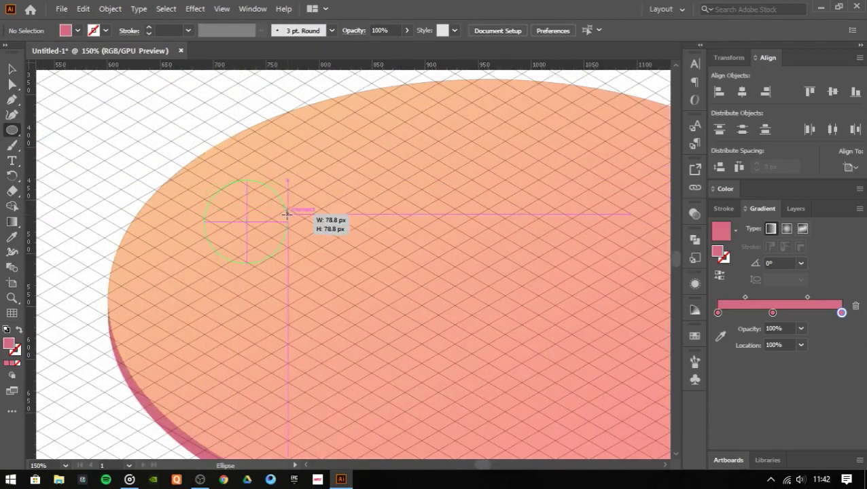
drag(287, 214, 276, 252)
key(Return)
key(v)
click(246, 208)
- Draw a closed Pen path joining the side edges of the two ellipses
key(ctrl+shift+a)
key(p)
click(205, 208)
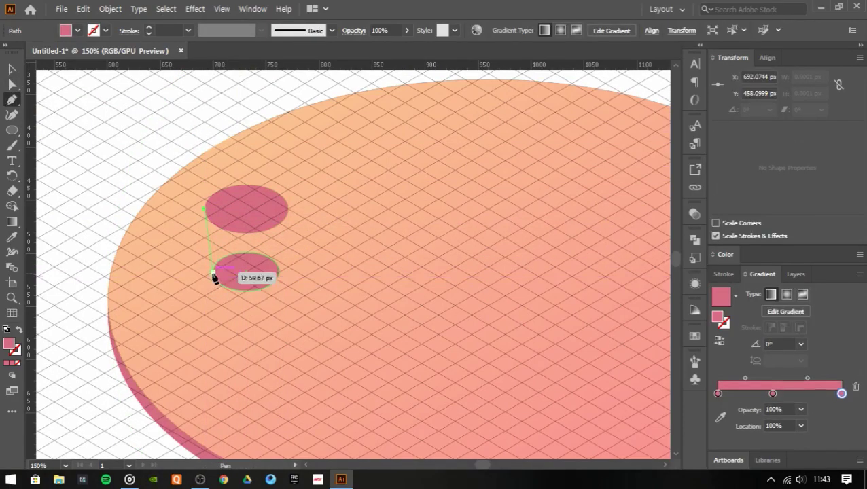
click(213, 272)
click(280, 272)
click(205, 209)
- Merge the three pot shapes into one with Pathfinder Unite
key(ctrl+a)
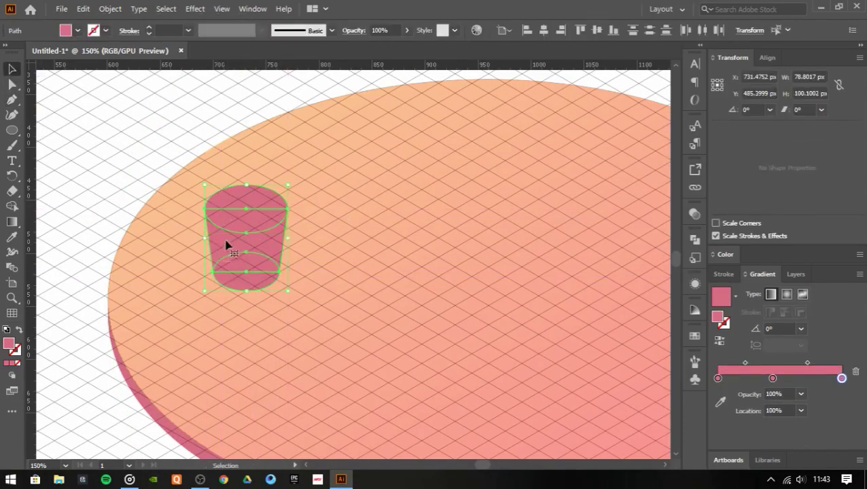
alt+scroll(228, 242, up, 1)
click(695, 239)
click(550, 267)
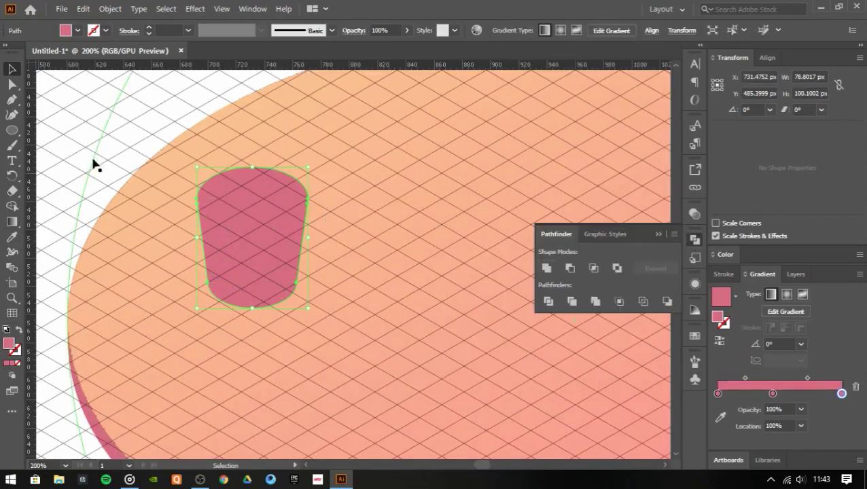
key(l)
alt+scroll(248, 192, up, 1)
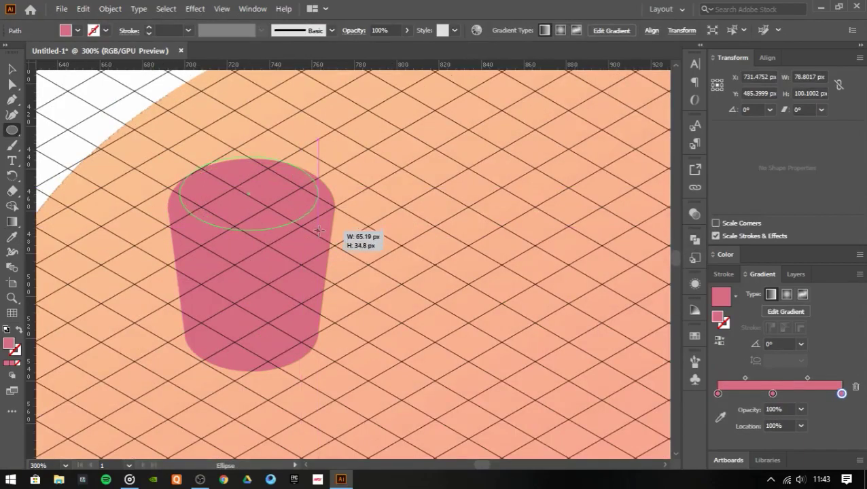
- Draw a circle over the pot top, flatten it to 57.74%, and fit it to the rim
drag(318, 231, 313, 128)
text(%)
key(Return)
drag(251, 196, 252, 208)
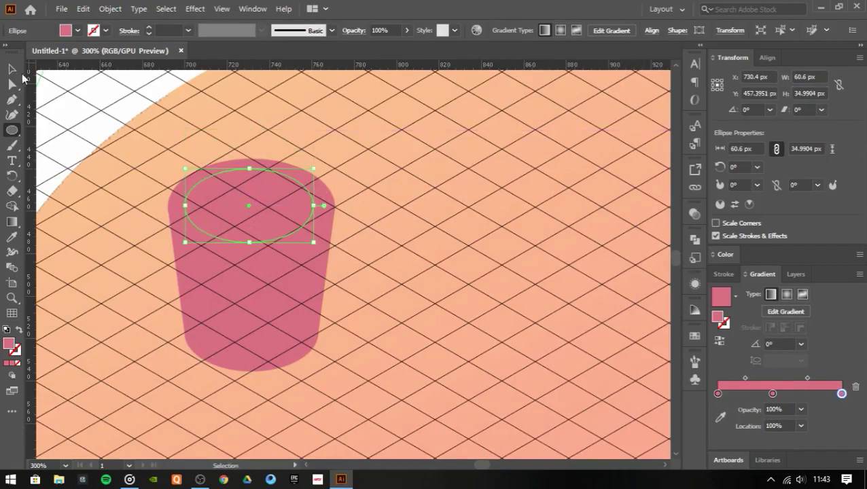
drag(322, 164, 323, 165)
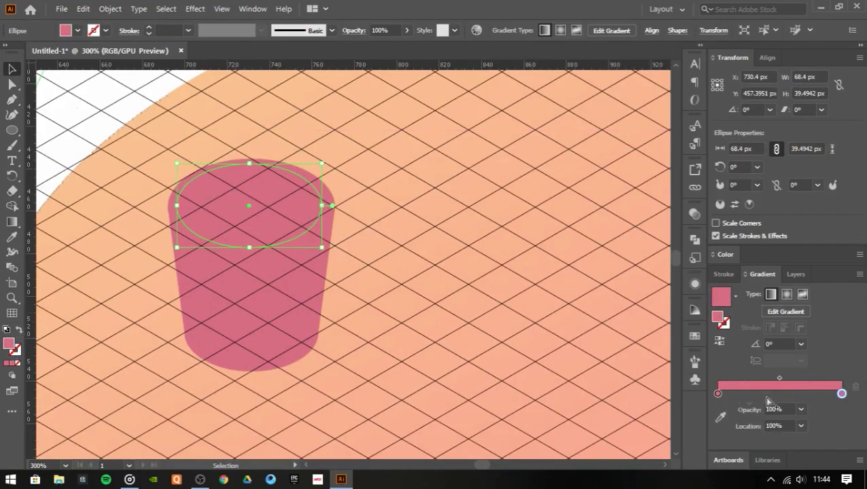
- Adjust the fill colour of the pot's top ellipse with the colour sliders
double_click(841, 393)
key(Escape)
key(ctrl+minus)
key(ctrl+minus)
key(ctrl+minus)
key(ctrl+minus)
shift+click(324, 253)
key(ctrl+minus)
key(ctrl+minus)
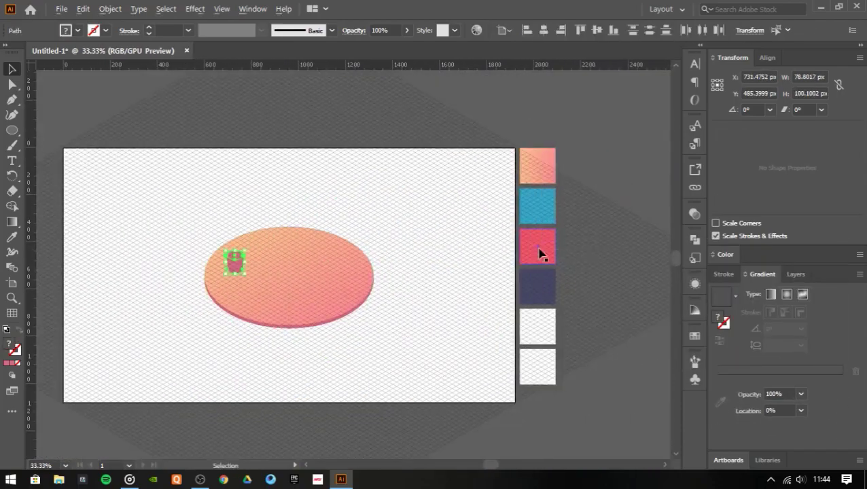
key(ctrl+plus)
key(ctrl+plus)
key(ctrl+plus)
click(435, 255)
click(732, 254)
drag(812, 278, 807, 282)
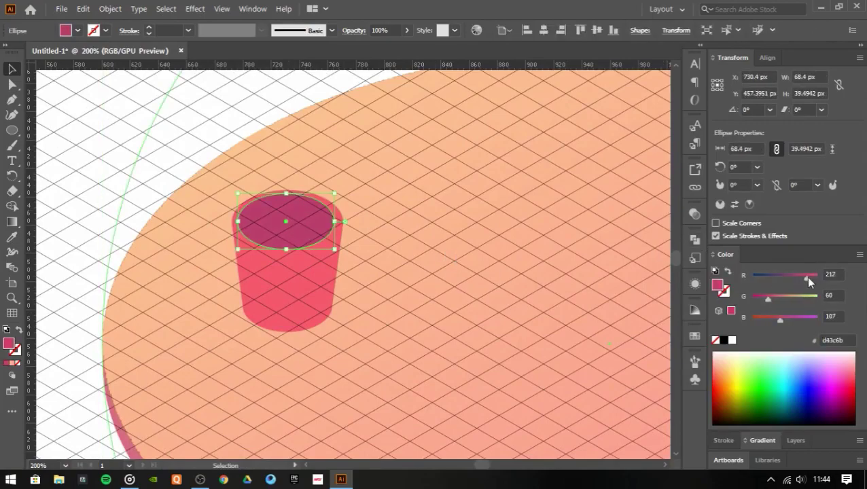
- Enlarge the top ellipse to cover the rim and lighten its fill
key(ctrl+plus)
key(ctrl+plus)
click(311, 195)
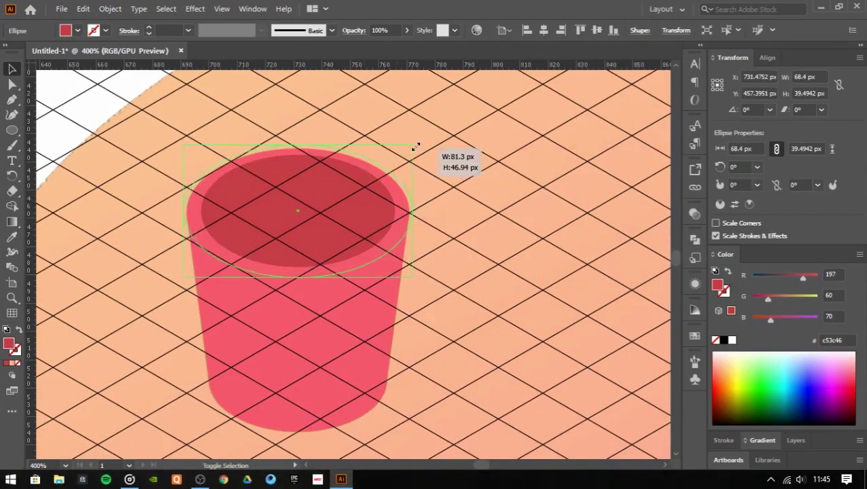
drag(400, 154, 406, 148)
drag(771, 318, 780, 318)
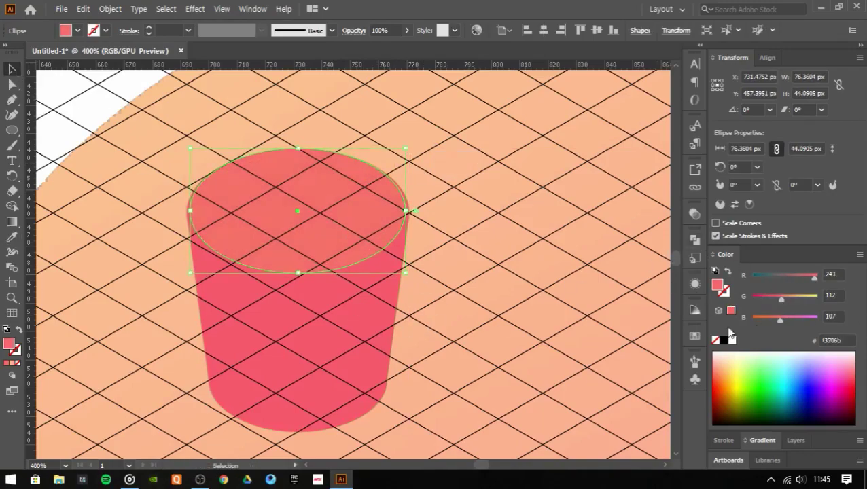
- Place a dark red c53c46 copy in front and shrink it into the opening
key(ctrl+bracketleft)
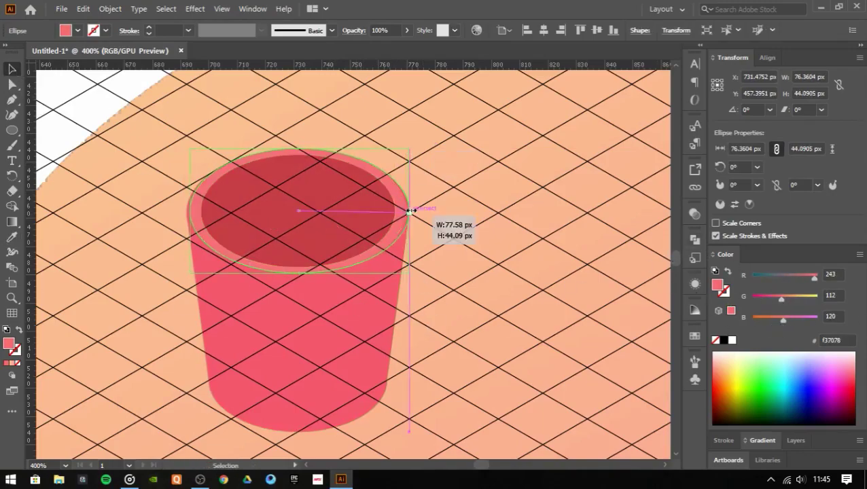
click(290, 228)
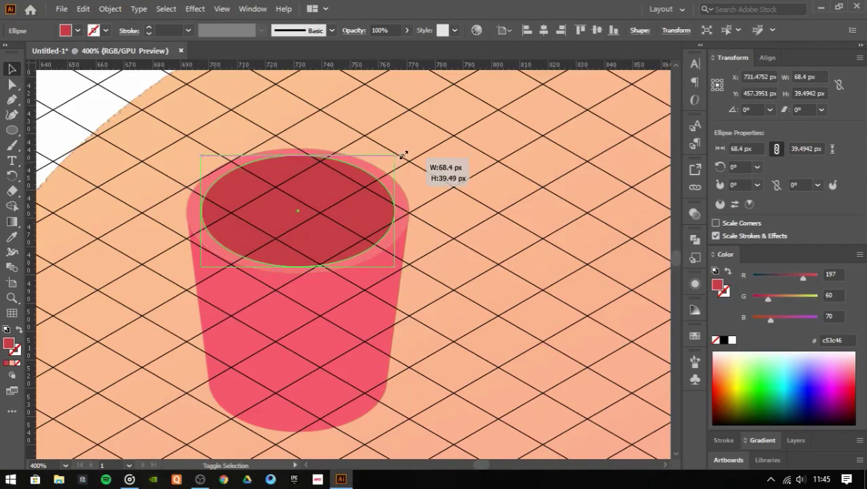
scroll(294, 193, up, 1)
- Draw a closed curved soil shape inside the pot opening with the Pen tool
click(159, 246)
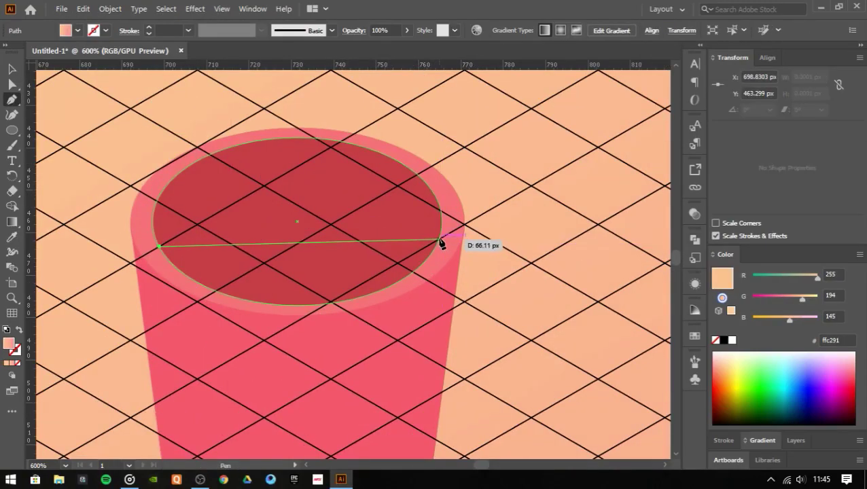
mouse_move(439, 239)
mouse_down()
mouse_move(567, 339)
mouse_move(577, 309)
mouse_up()
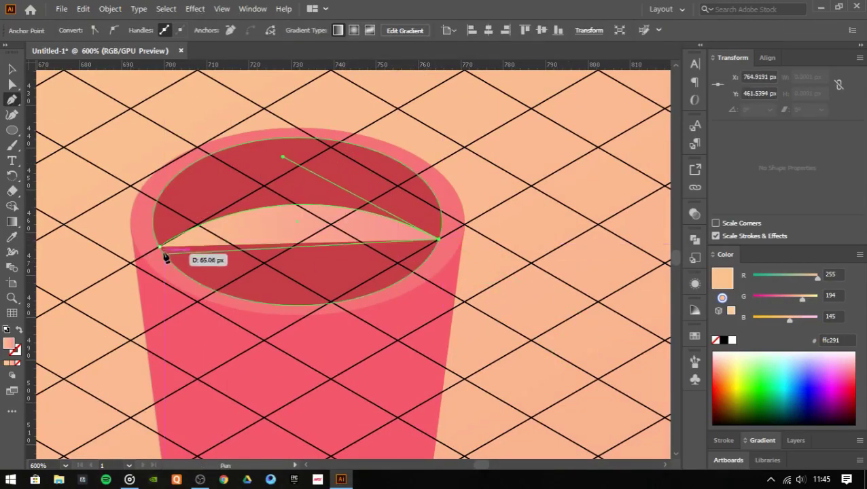
drag(159, 246, 174, 181)
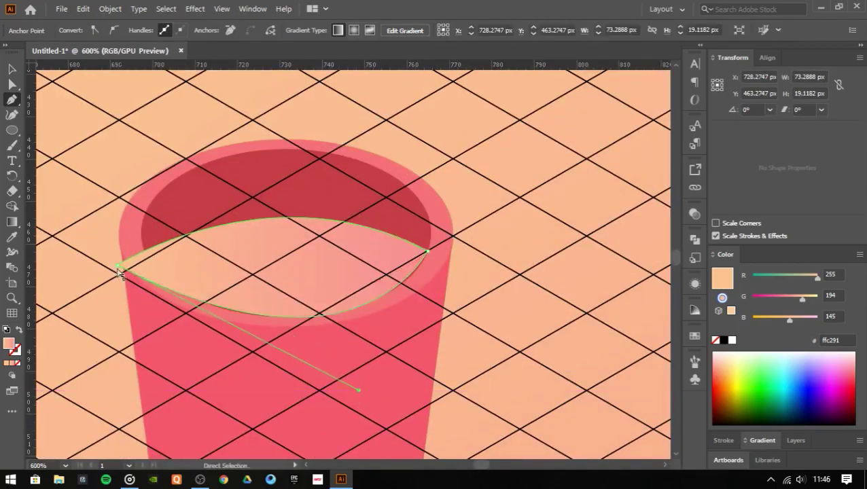
drag(119, 265, 145, 260)
key(ctrl+equal)
drag(387, 364, 327, 304)
drag(490, 237, 464, 268)
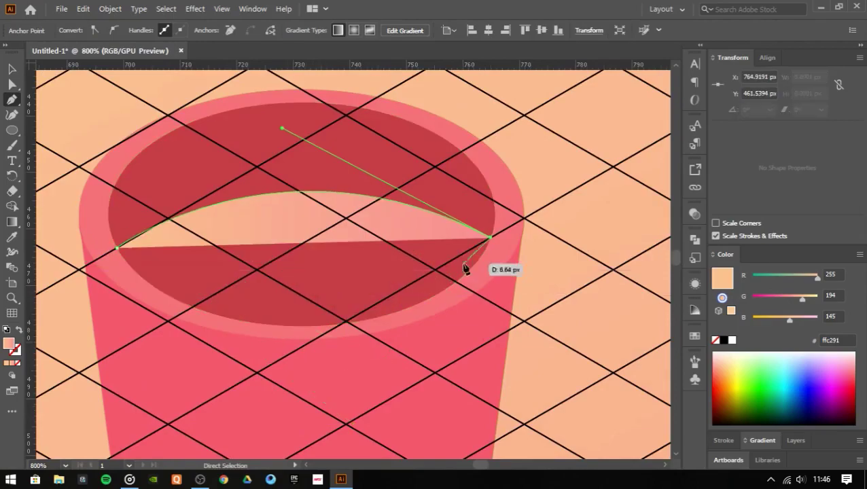
drag(173, 346, 180, 334)
click(117, 248)
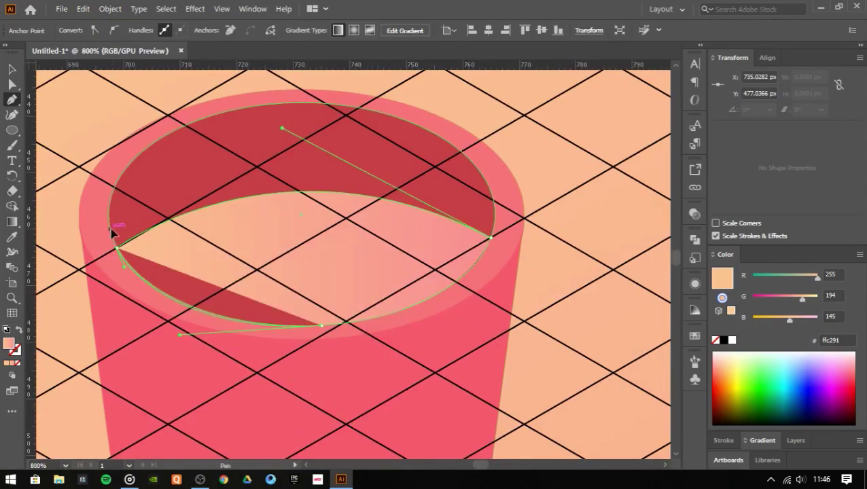
- Give the soil a very dark solid fill and raise its top edge
key(period)
key(comma)
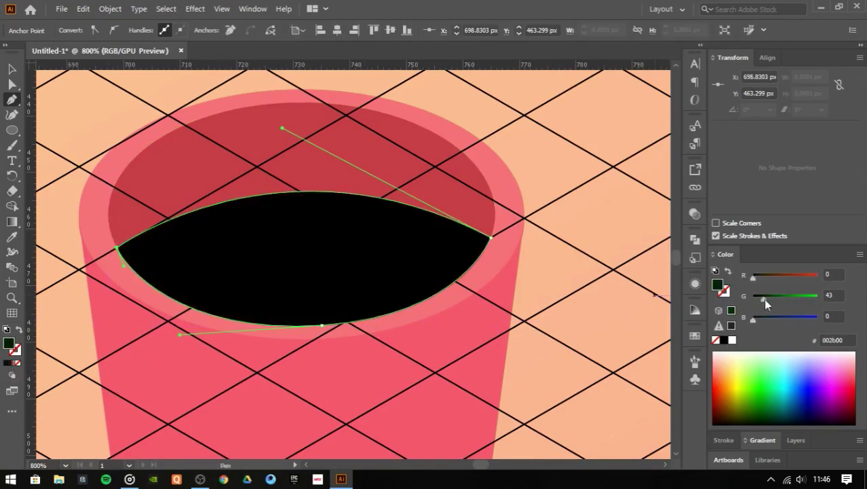
drag(782, 318, 756, 318)
key(ctrl+minus)
key(ctrl+minus)
key(ctrl+plus)
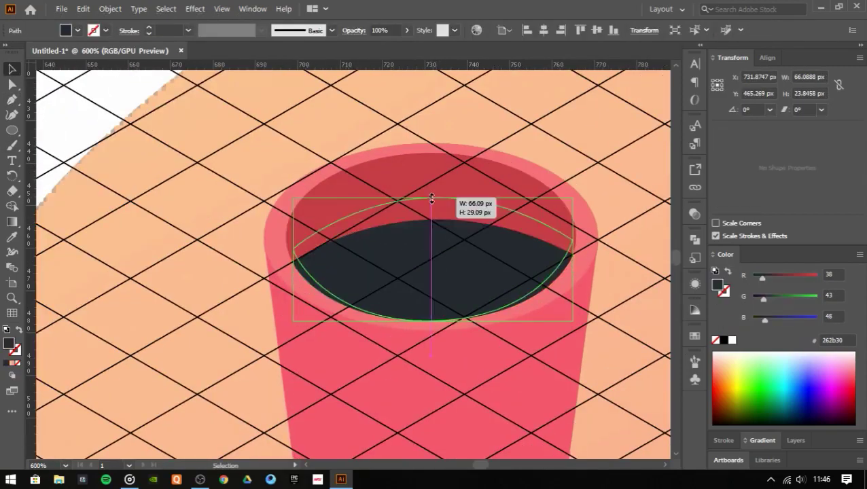
key(a)
drag(415, 216, 416, 155)
key(v)
- Bring the pink ellipse to the front and recolour the pot body muted rose ab506b
scroll(290, 310, right, 5)
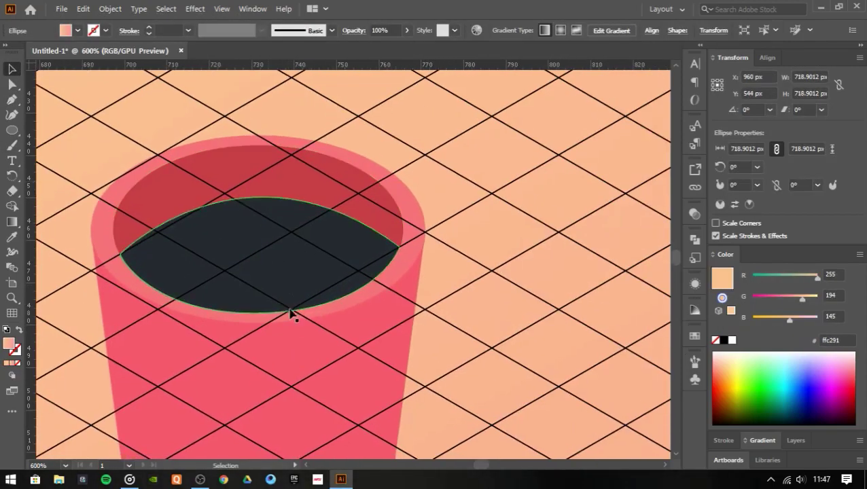
right_click(288, 312)
click(478, 255)
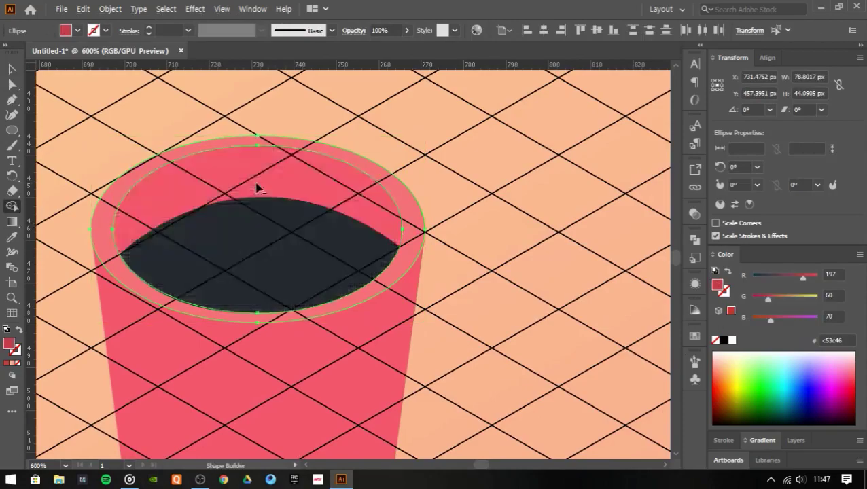
click(306, 193)
scroll(348, 194, left, 1)
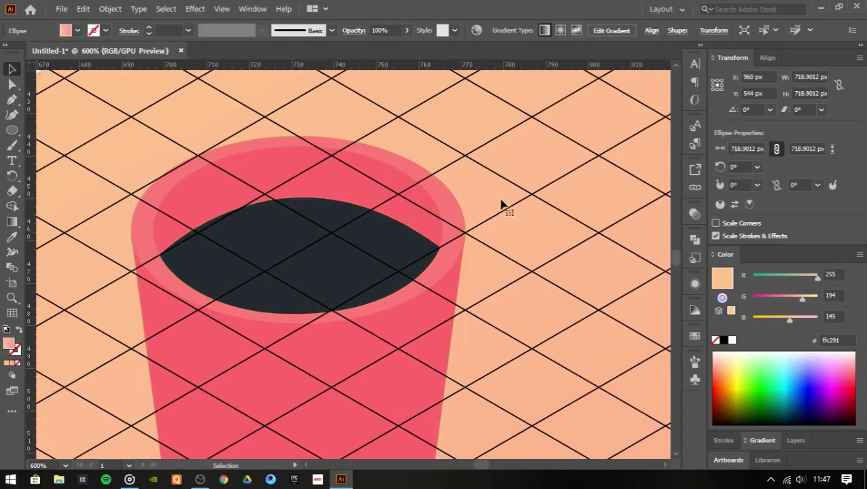
drag(815, 277, 772, 300)
drag(803, 277, 797, 278)
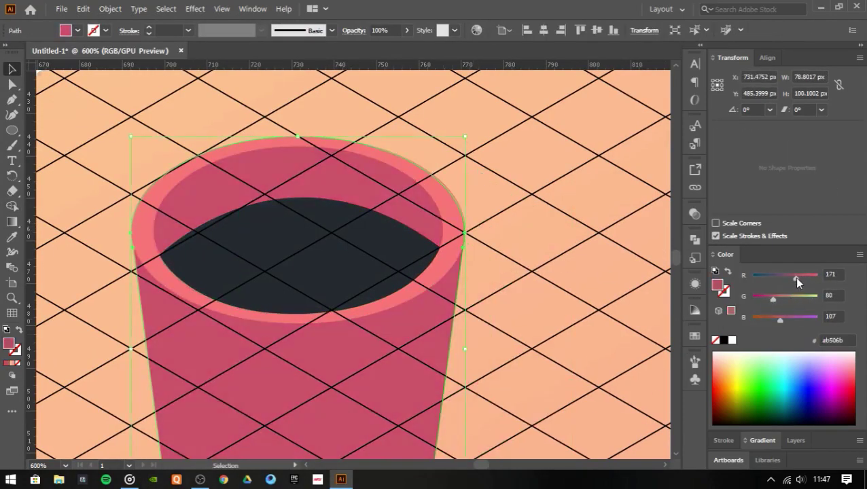
- Select the floor ellipse, then begin a Pen path for a leaf in the soil
click(470, 199)
scroll(471, 200, down, 3)
scroll(383, 236, up, 3)
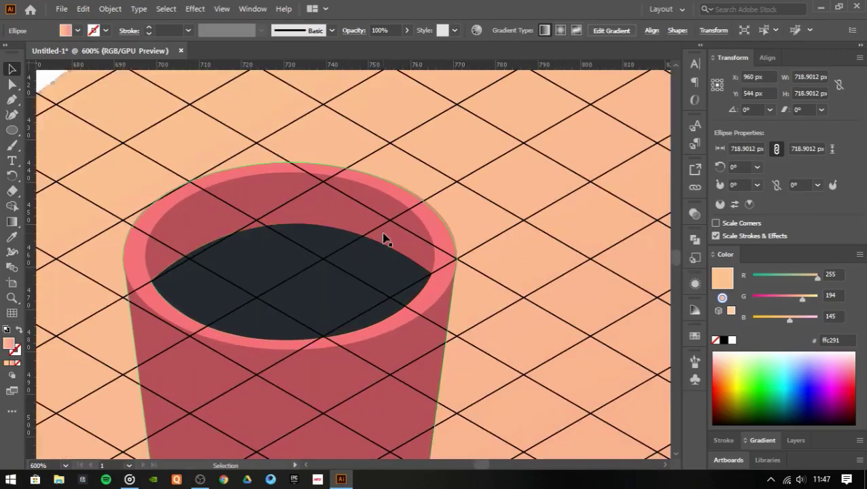
scroll(386, 295, down, 6)
scroll(383, 296, up, 4)
key(p)
click(286, 354)
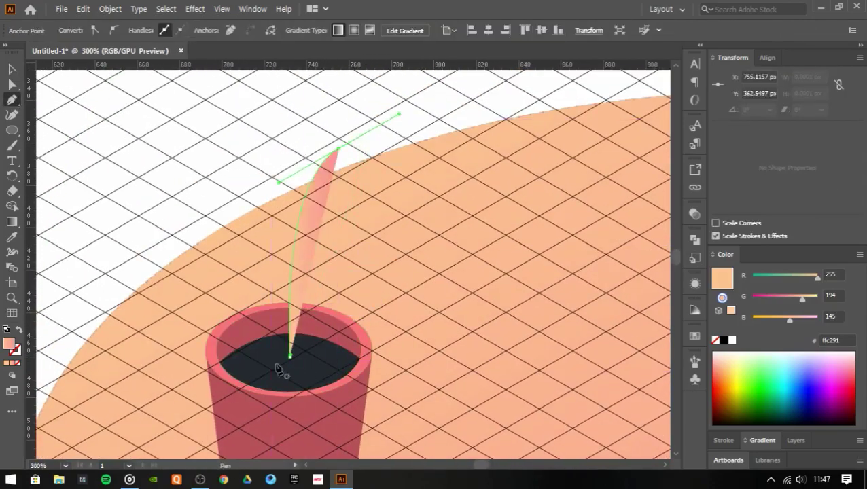
- Draw two curved stems rising from the soil and make them stroke-only with no fill
drag(235, 150, 208, 131)
click(272, 360)
click(305, 362)
drag(360, 144, 388, 116)
key(d)
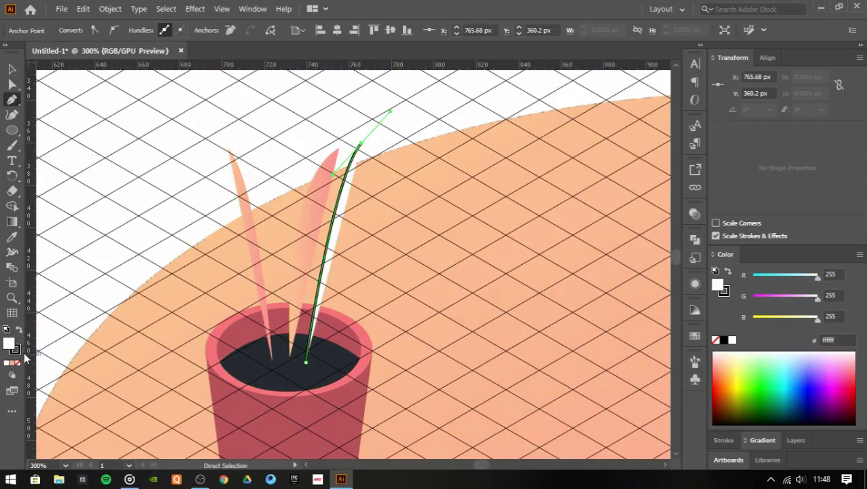
key(slash)
key(v)
- Convert the remaining pink leaf shapes into black strokes with no fill
click(319, 261)
key(d)
key(slash)
click(242, 219)
key(d)
key(slash)
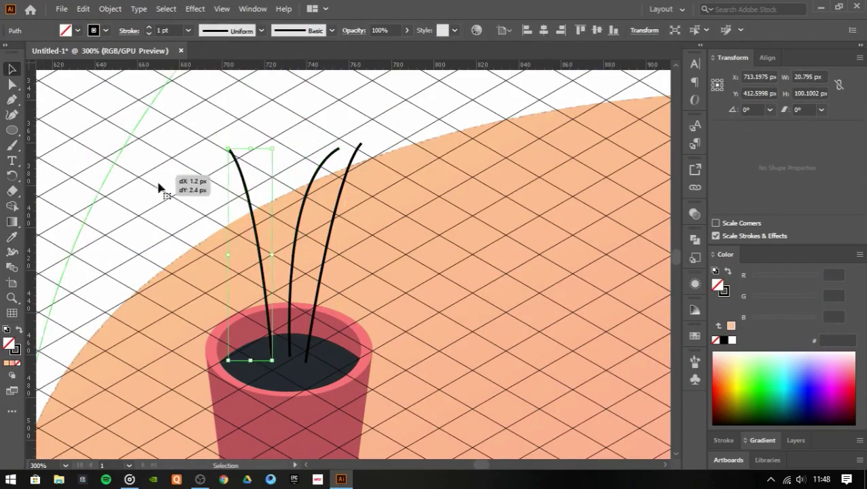
click(328, 262)
- Add more stems: a copy to the lower left, a shorter one lowered, and a new curve
drag(250, 216, 234, 233)
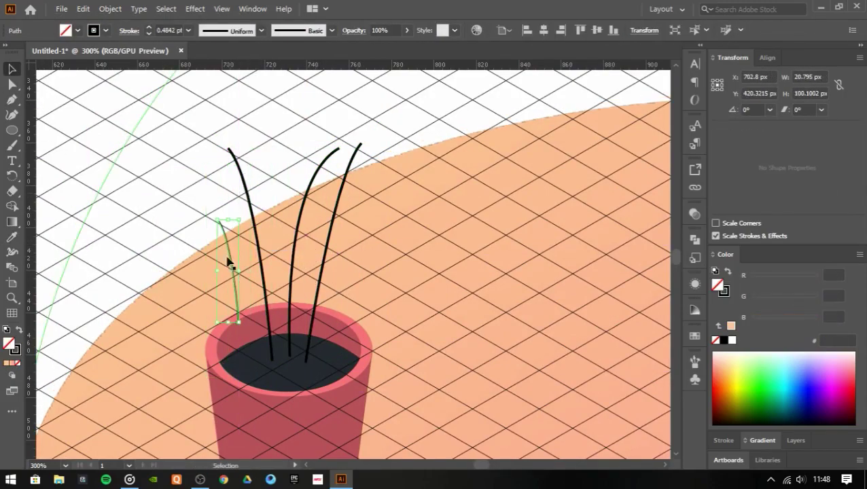
drag(243, 291, 249, 320)
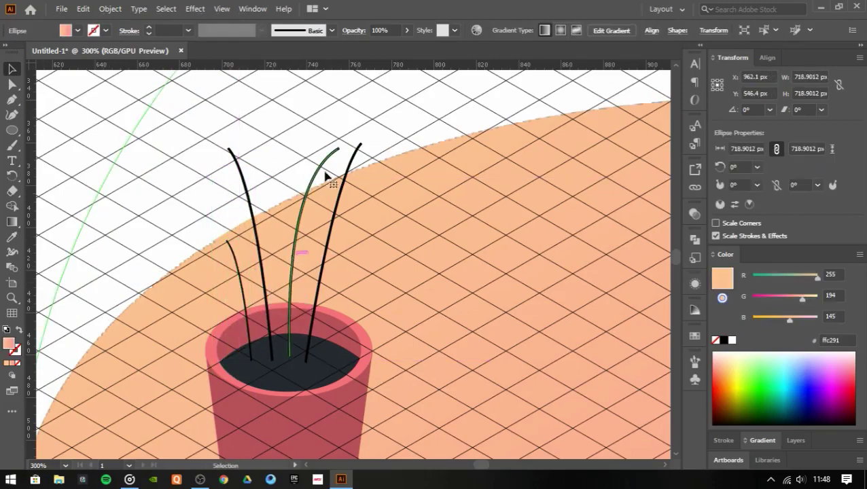
mouse_move(361, 144)
mouse_down()
mouse_move(348, 175)
mouse_move(354, 161)
mouse_up()
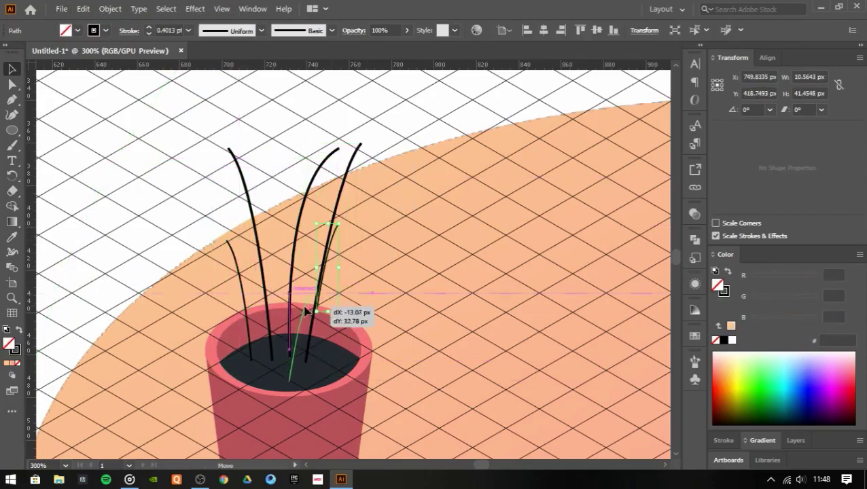
key(p)
drag(319, 351, 368, 236)
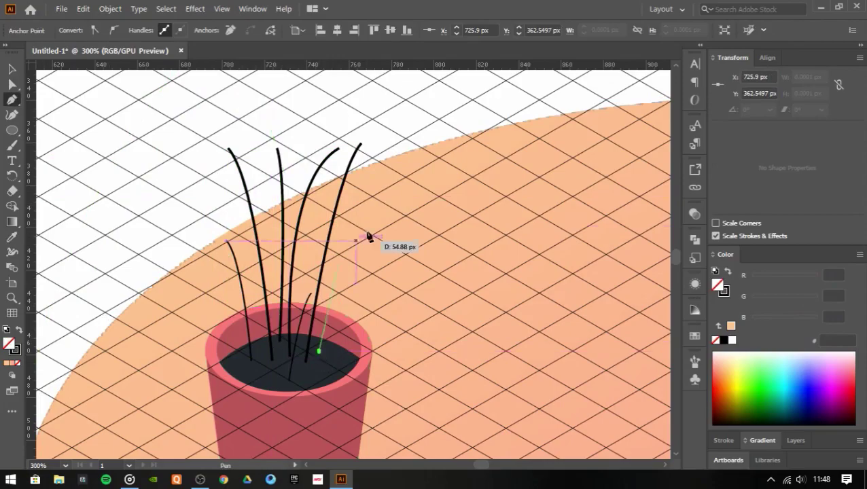
drag(401, 181, 440, 197)
key(v)
click(153, 160)
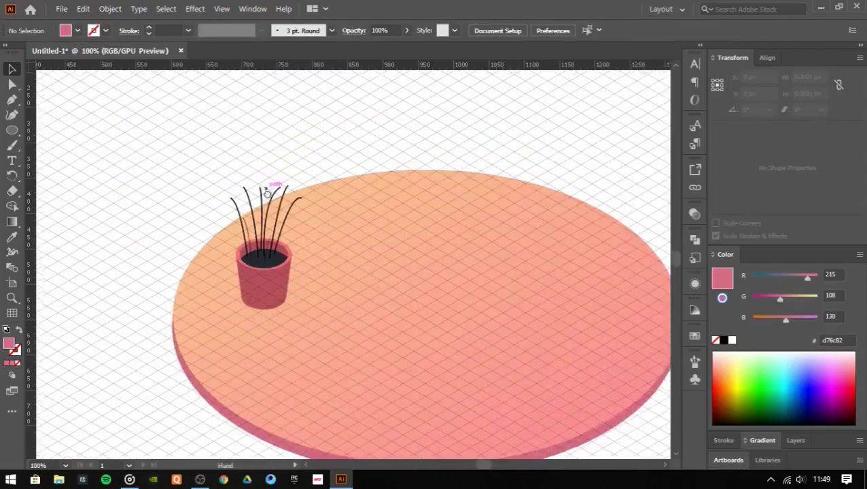
- Select all the stems and make them muted olive 6e8e52 strokes with no fill
click(233, 244)
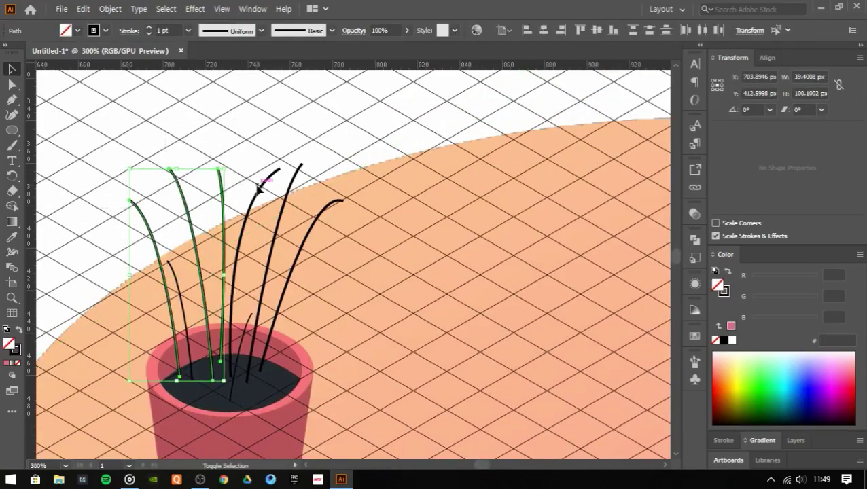
shift+click(258, 191)
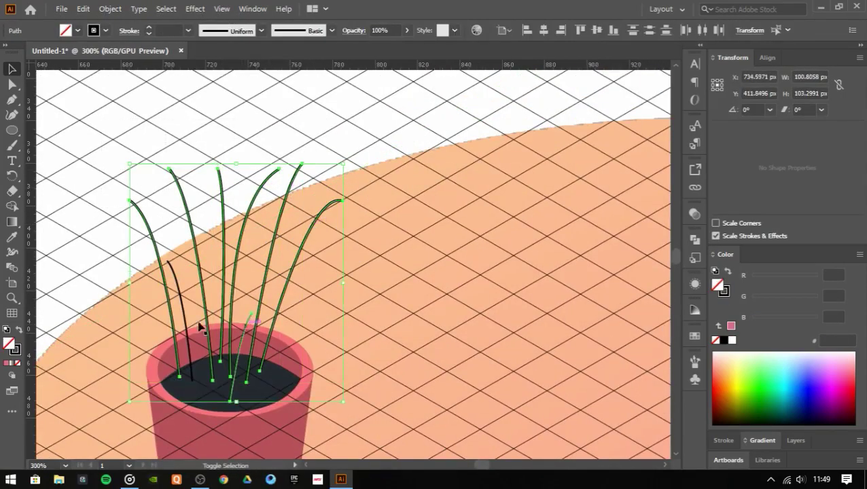
shift+click(230, 330)
click(193, 296)
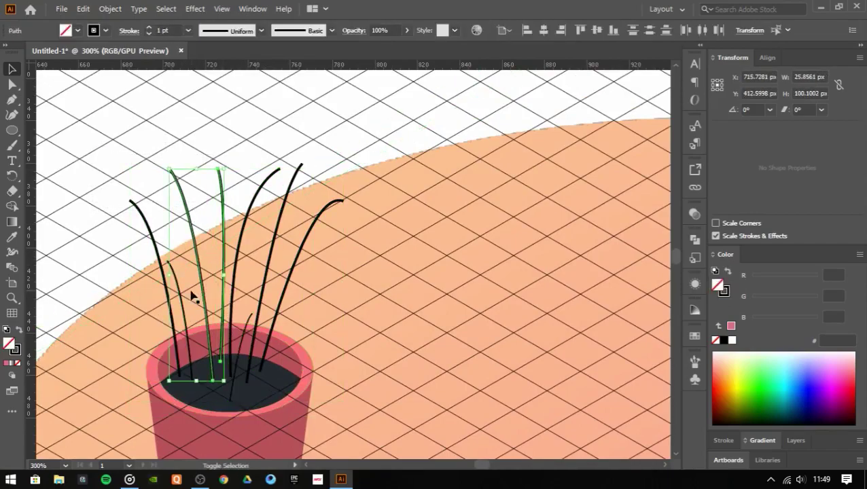
click(759, 364)
key(shift+x)
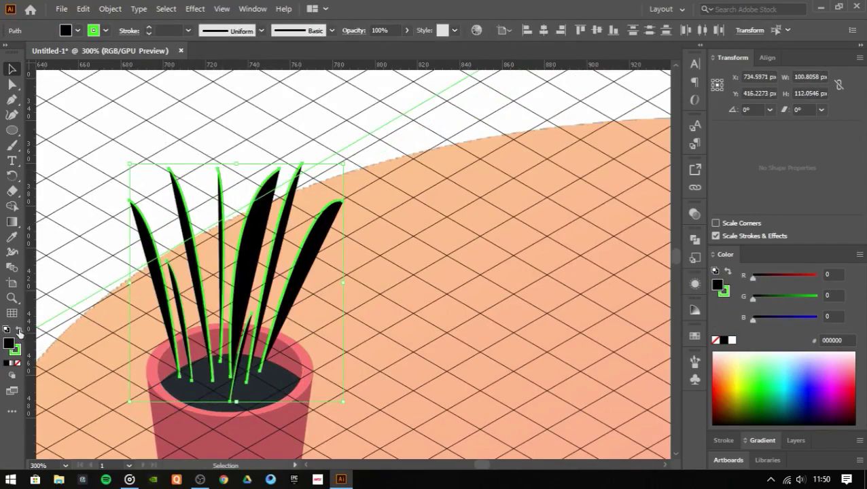
click(18, 362)
click(730, 325)
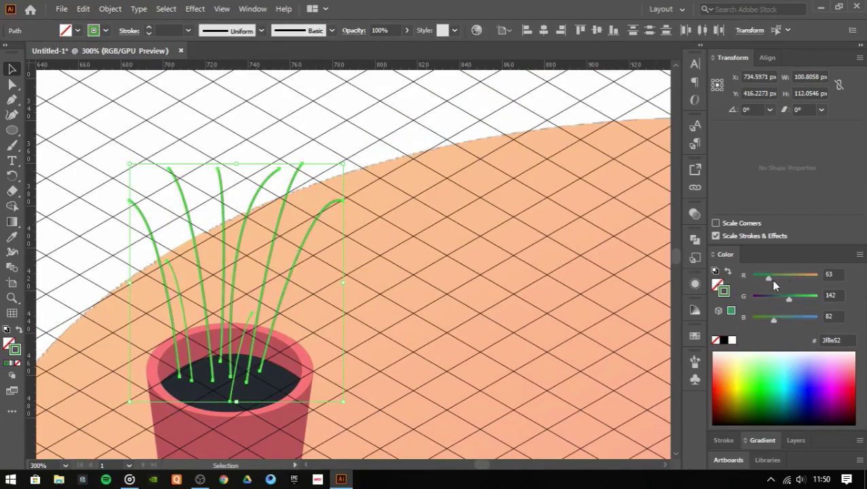
drag(768, 279, 781, 279)
click(251, 228)
scroll(285, 228, down, 2)
- Paint a leaf outline at a stem tip with the Paintbrush and turn it into a solid fill
scroll(228, 184, up, 2)
click(12, 146)
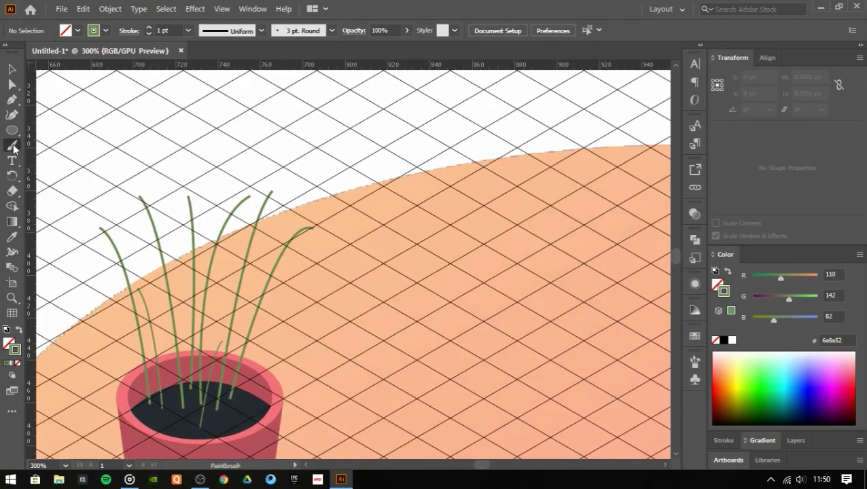
key(ctrl+z)
drag(309, 224, 403, 227)
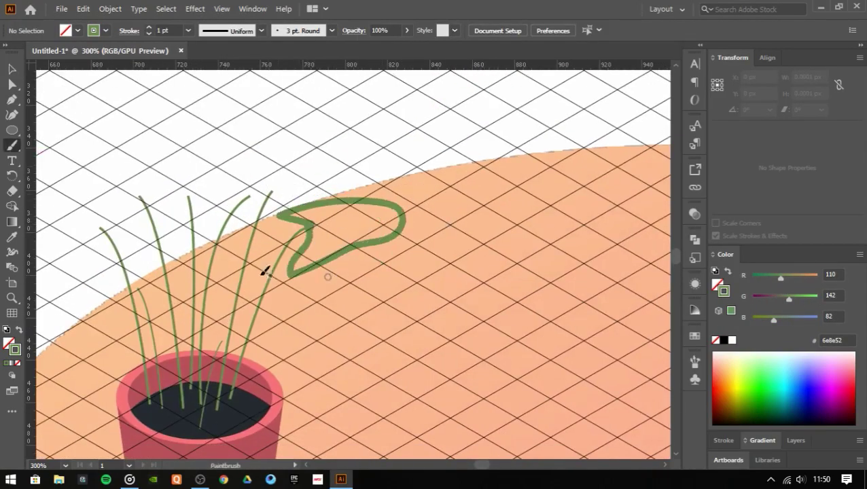
click(12, 69)
key(shift+x)
key(ctrl+shift+a)
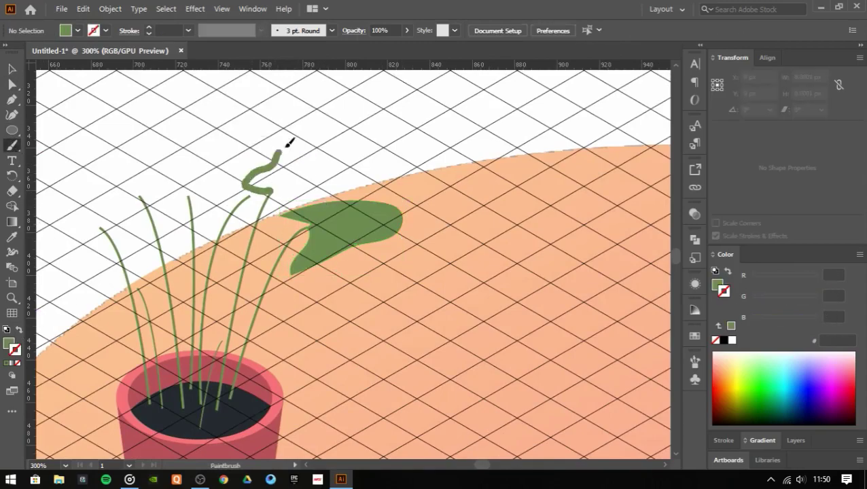
- Paint leaf outlines on more stems and convert each outline into a green fill
drag(290, 141, 273, 203)
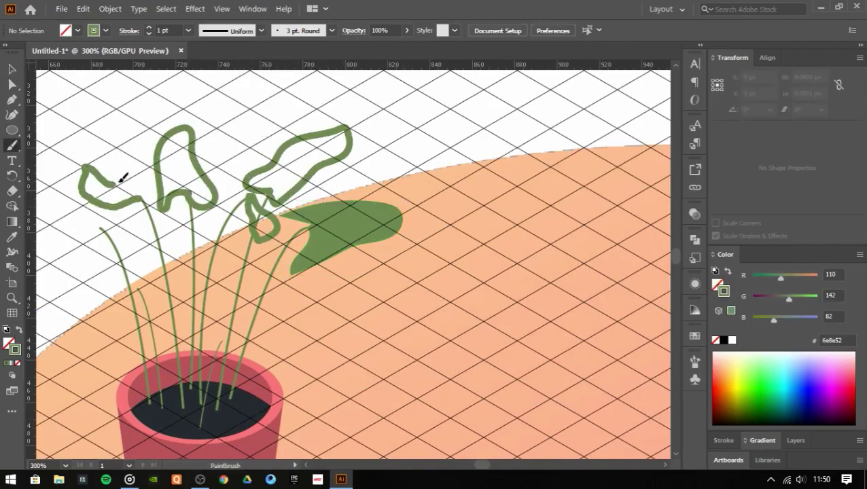
drag(75, 241, 137, 273)
key(v)
click(179, 157)
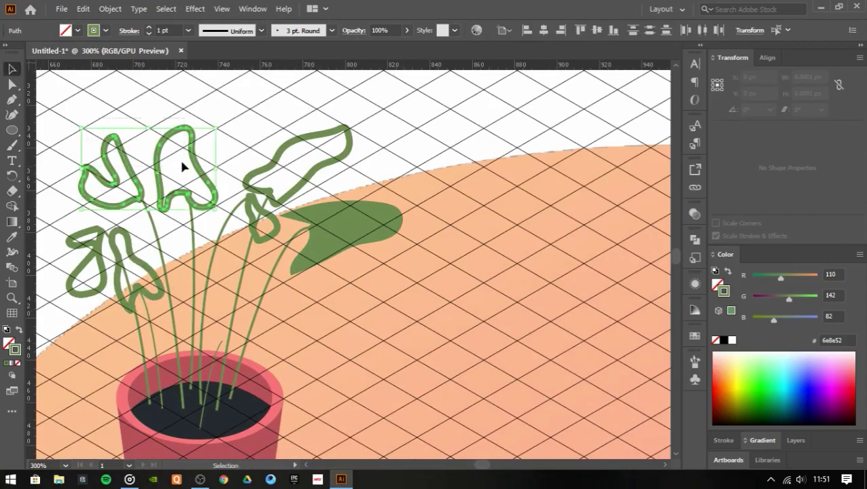
key(shift+x)
click(262, 223)
key(shift+x)
click(144, 224)
shift+click(180, 265)
key(shift+x)
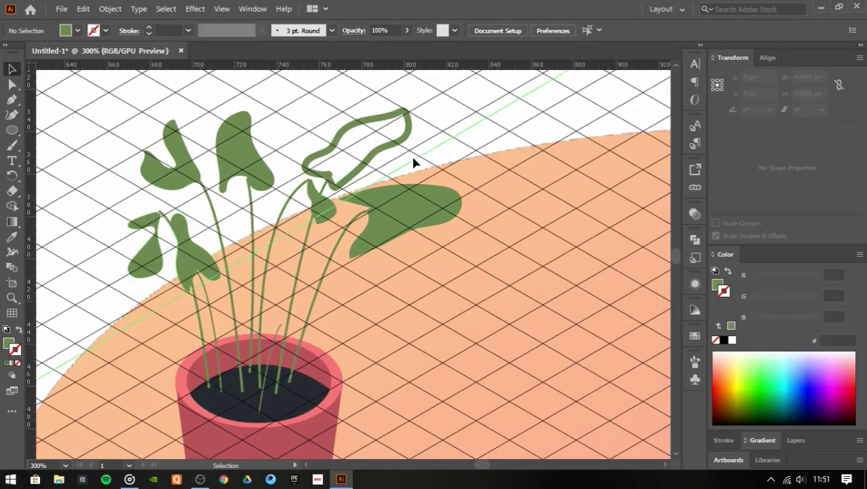
scroll(184, 183, up, 3)
key(shift+x)
- Paint a small leaf among the lower stems, fill it, and scale it down
key(ctrl+shift+a)
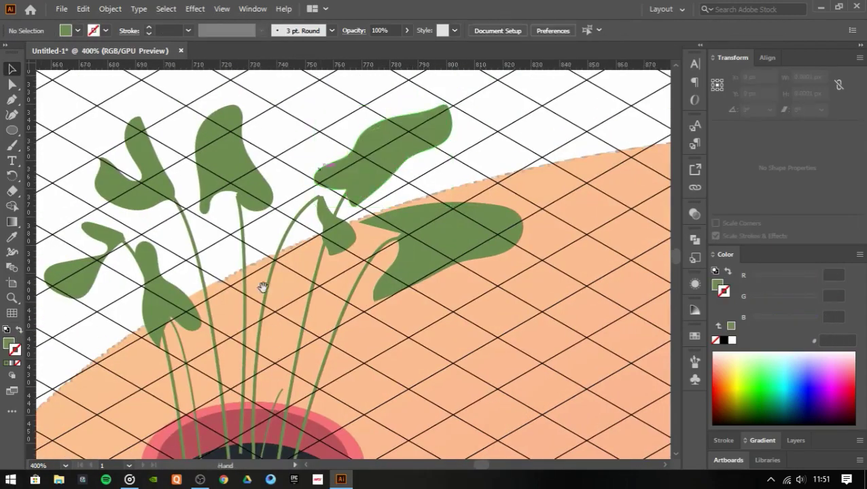
key(b)
scroll(248, 329, up, 2)
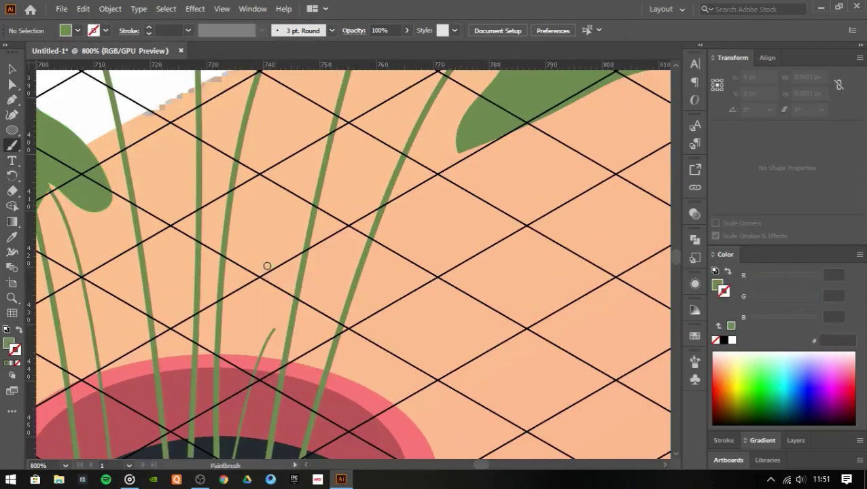
drag(274, 328, 306, 332)
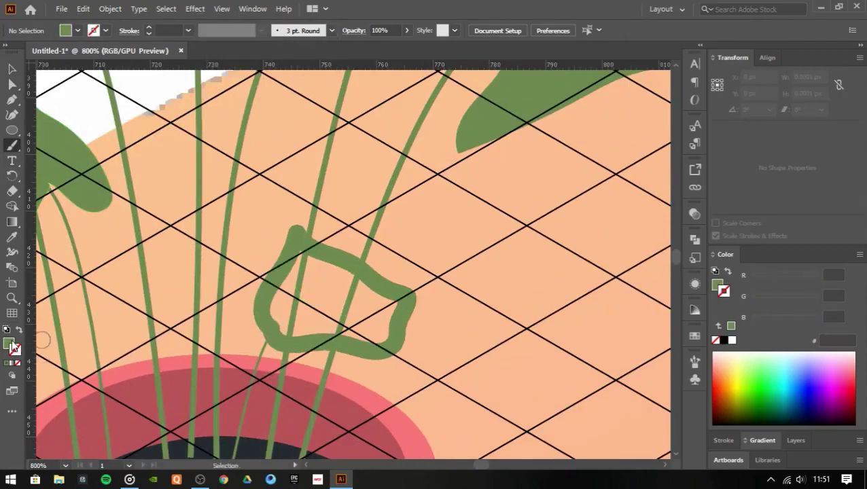
key(v)
click(262, 293)
key(shift+x)
drag(407, 232, 354, 271)
key(ctrl+shift+a)
scroll(325, 202, down, 5)
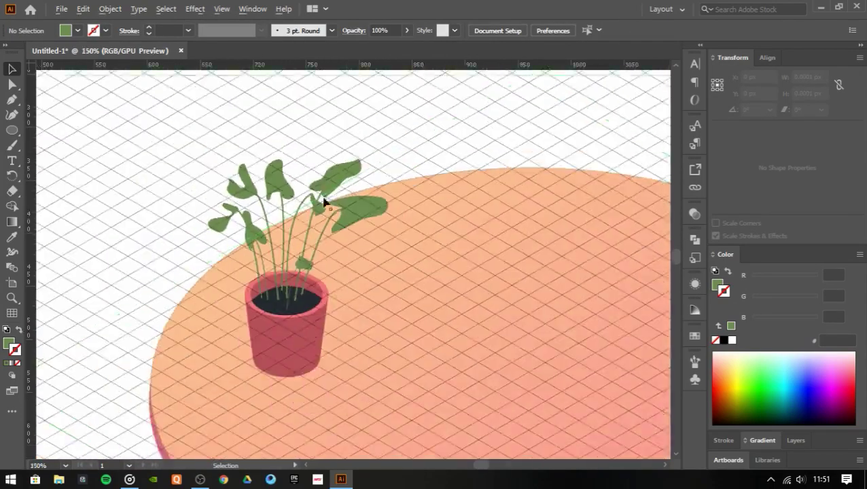
click(795, 440)
- Select all the stems and leaves and group them with Ctrl+G
click(193, 176)
scroll(200, 190, up, 2)
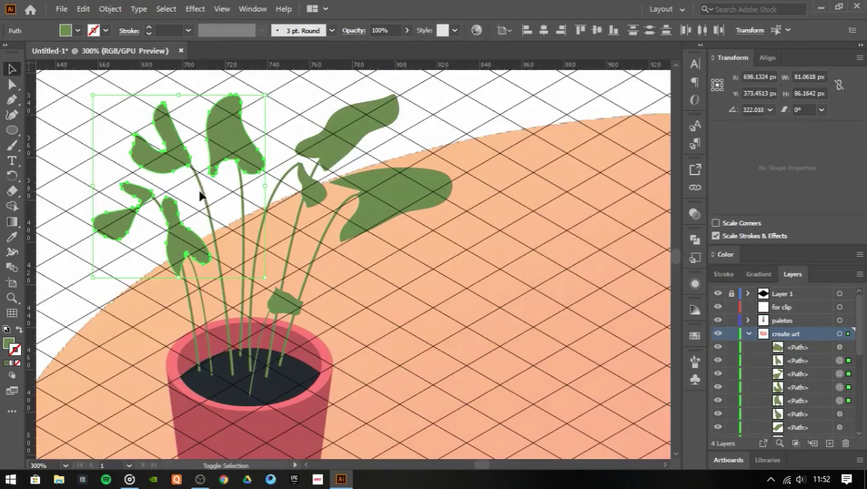
shift+click(248, 317)
shift+click(325, 199)
key(ctrl+g)
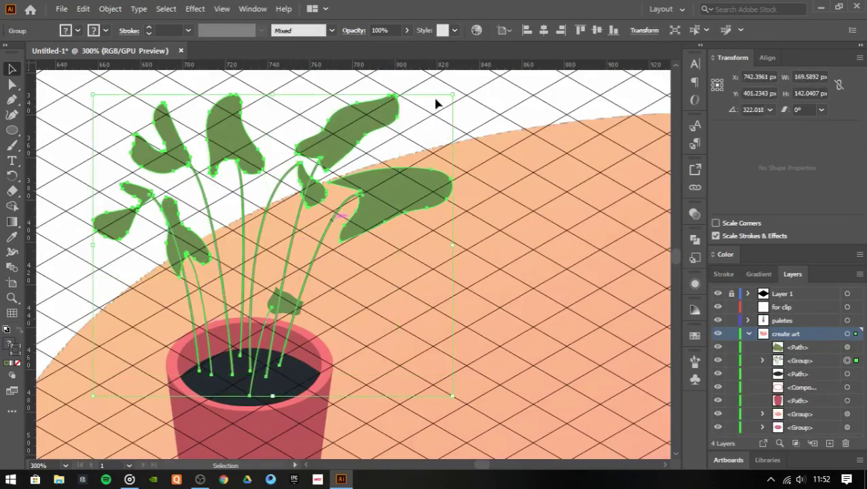
- Move the small leaf's <Path> into the plant <Group> in the Layers panel
click(798, 348)
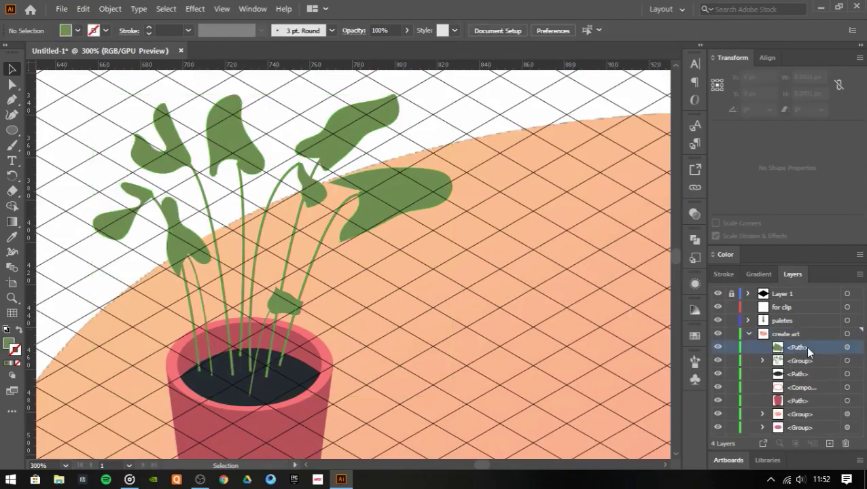
click(847, 347)
drag(799, 361, 802, 349)
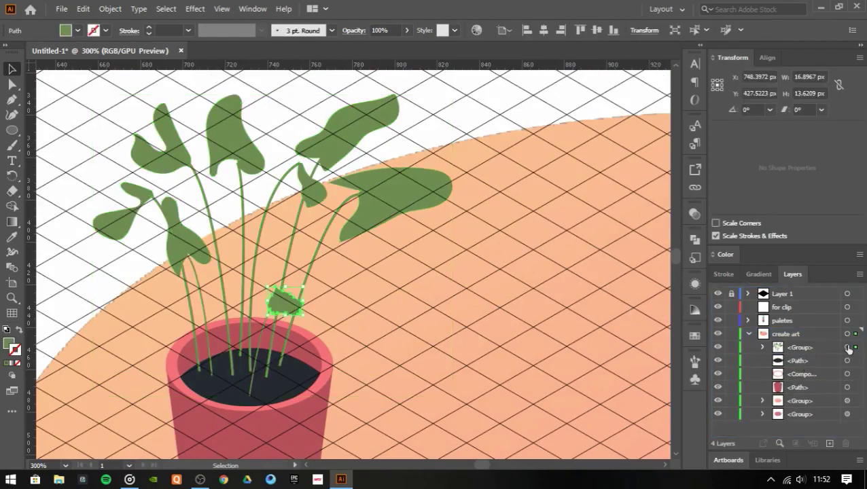
key(ctrl+shift+a)
key(ctrl+minus)
key(ctrl+minus)
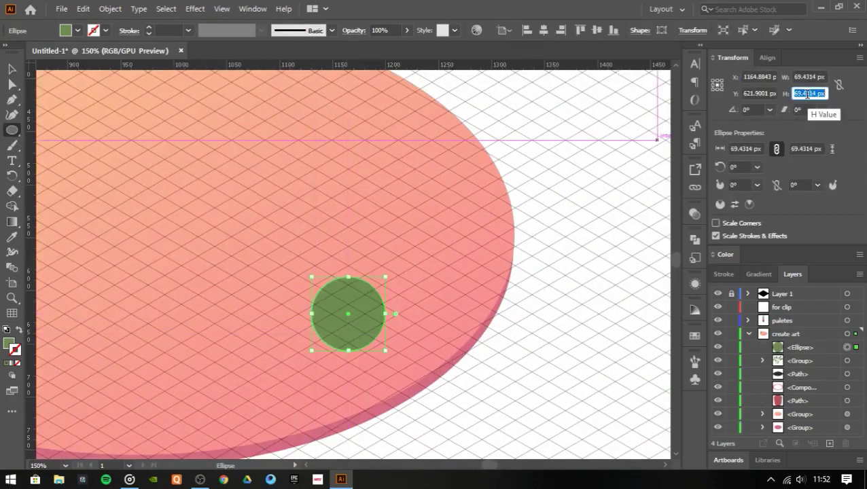
- Flatten the circle to 57.74% height, fill it white, and enlarge it into a saucer
key(Return)
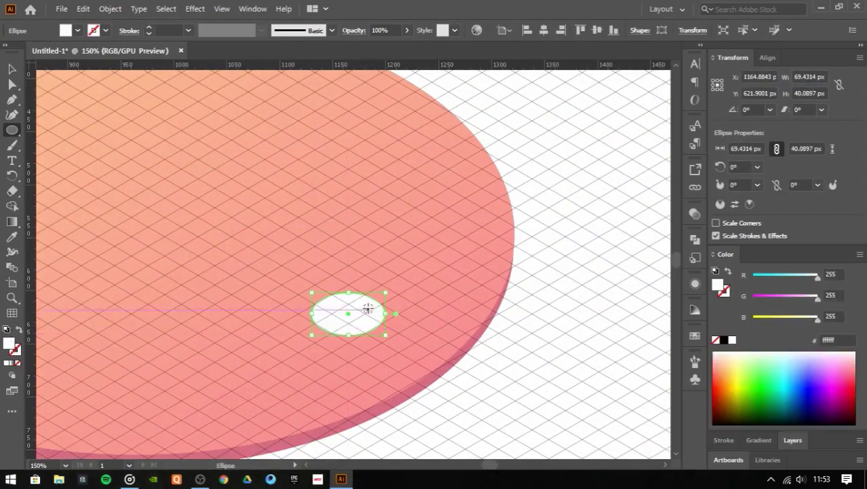
key(ctrl+1)
drag(401, 323, 367, 347)
key(ctrl+shift+a)
key(ctrl+plus)
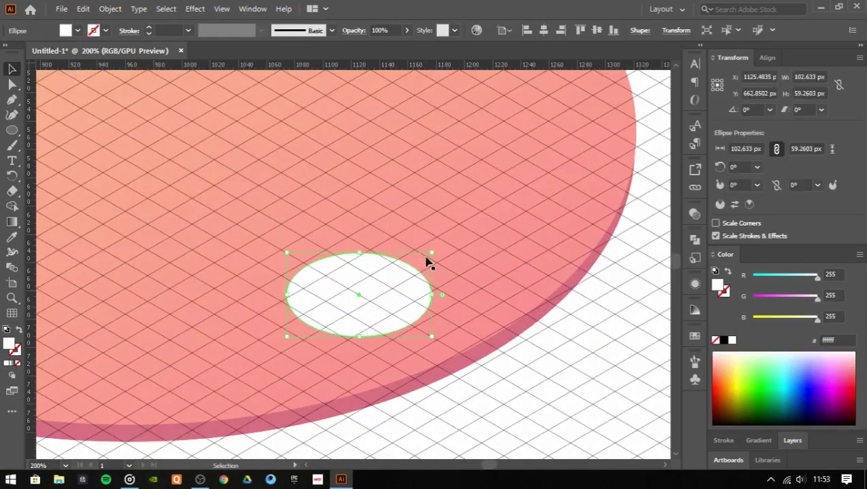
drag(432, 251, 405, 269)
- Add a smaller c8c8c8 grey inner ellipse and scale down a copy for the cup base
drag(799, 299, 807, 319)
text(200)
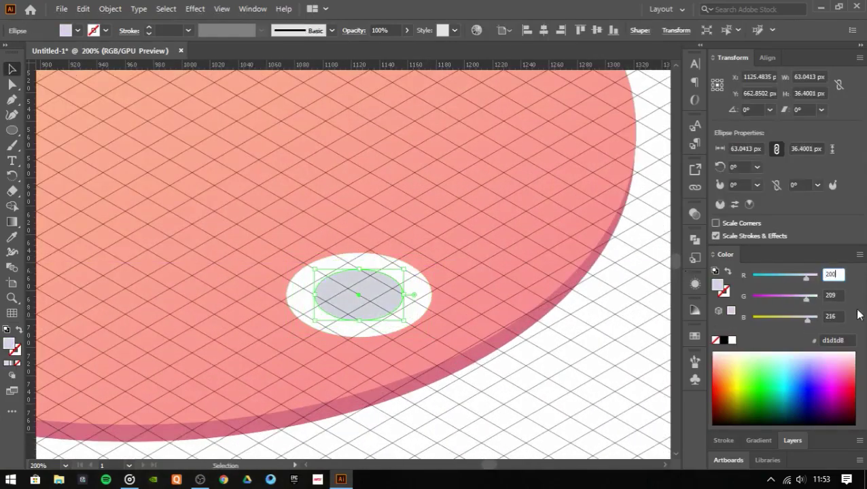
key(Return)
key(ctrl+shift+a)
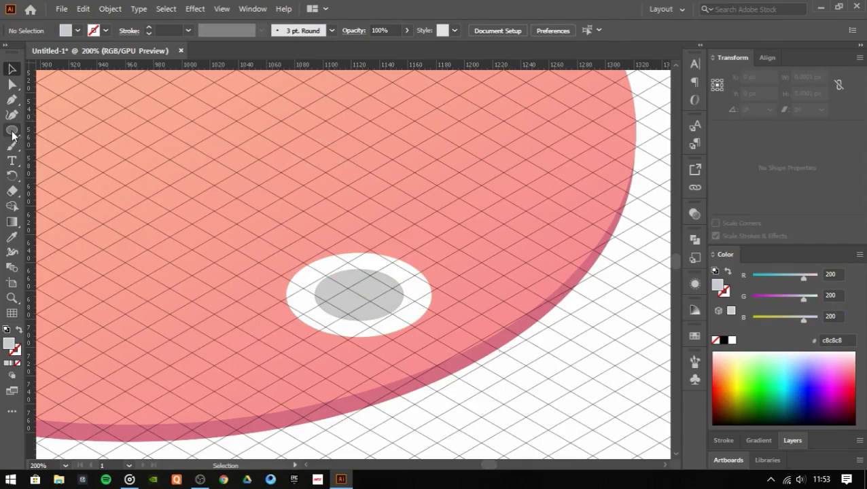
click(359, 294)
drag(402, 267, 397, 277)
key(ctrl+minus)
key(ctrl+minus)
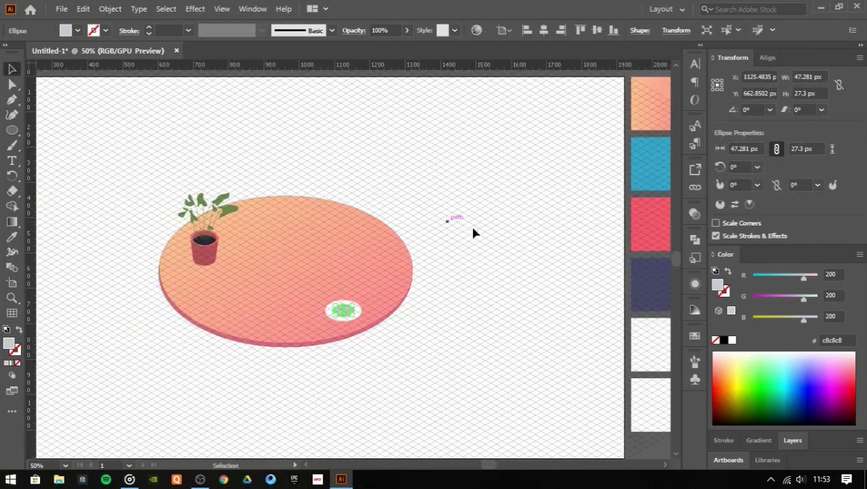
- Copy the blue ellipse upward and pen-draw half of the cup's tapered side outline
scroll(346, 307, up, 4)
drag(343, 331, 344, 215)
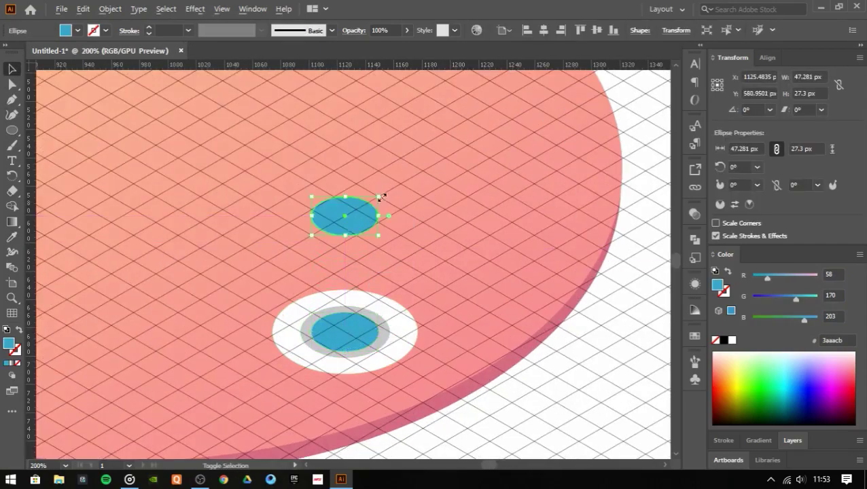
key(ctrl+shift+a)
click(293, 218)
click(300, 323)
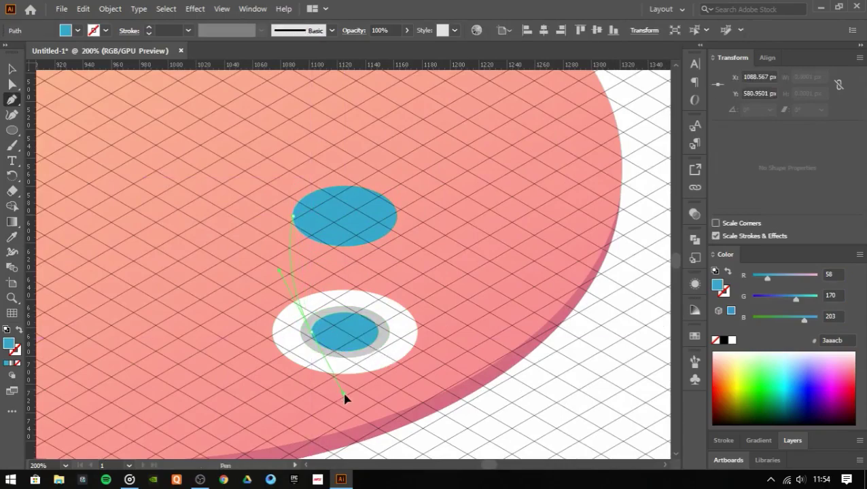
click(311, 333)
click(346, 333)
drag(343, 217, 304, 219)
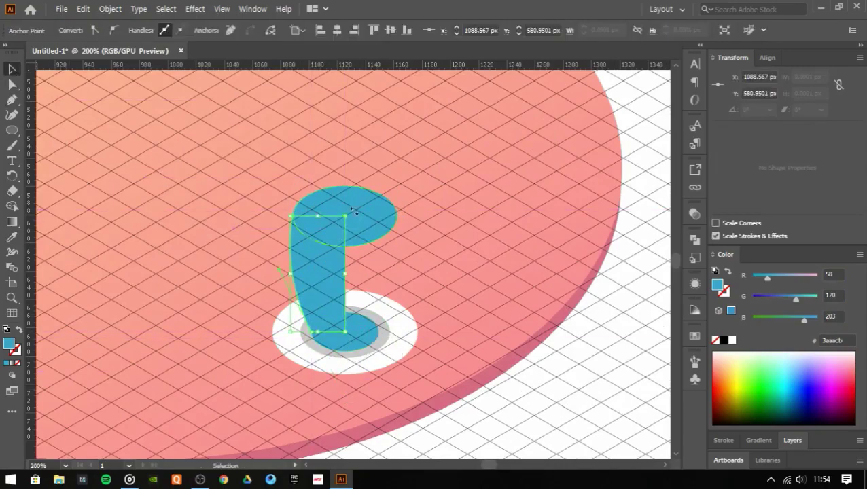
key(v)
- Make a rotated copy of the half outline, then undo back to just the left half
click(110, 8)
click(383, 58)
key(Return)
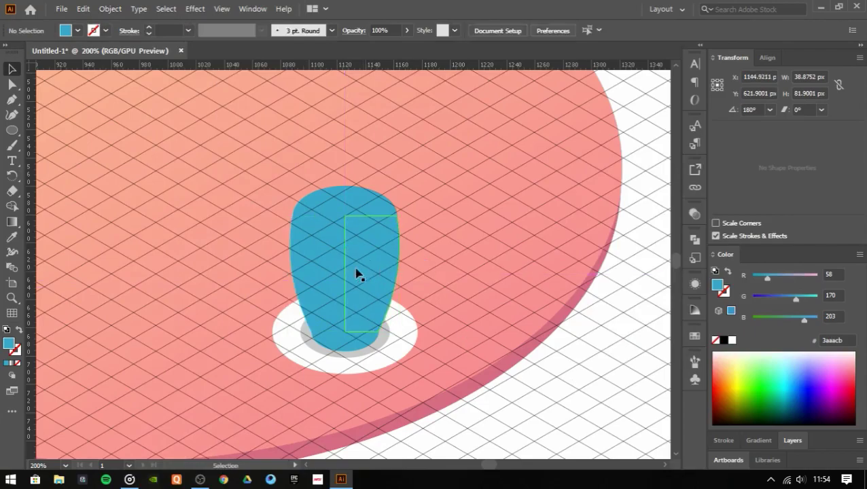
click(359, 274)
click(558, 368)
key(ctrl+plus)
key(a)
click(281, 210)
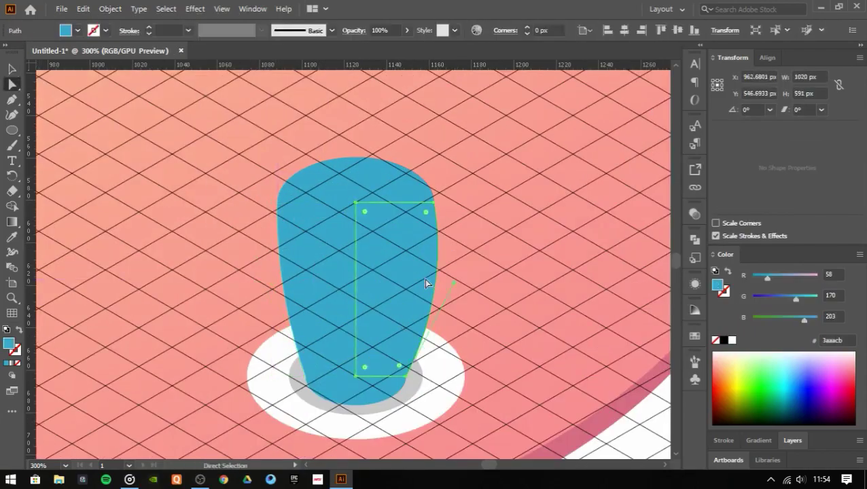
key(ctrl+z)
- Reflect a copy of the left half and move it right to complete the cup body
click(110, 8)
click(384, 73)
click(704, 345)
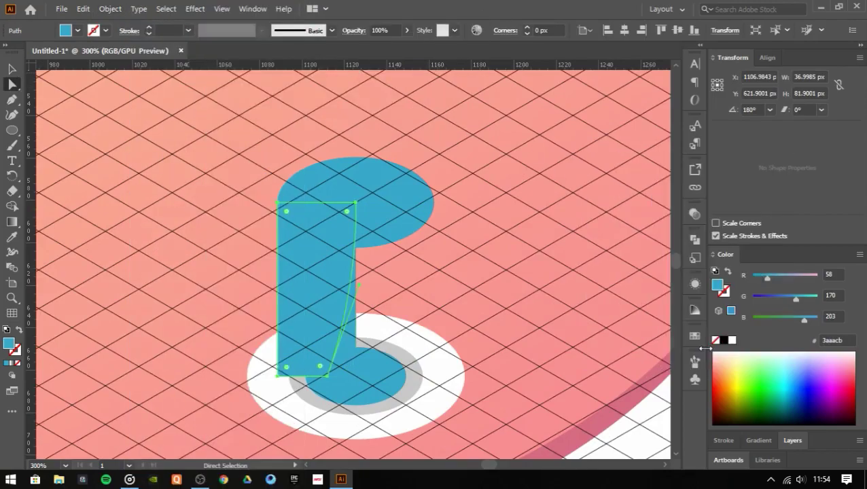
drag(320, 259, 398, 259)
key(v)
- Unite the cup halves and set a lighter cyan oval back on top of the cup
click(356, 185)
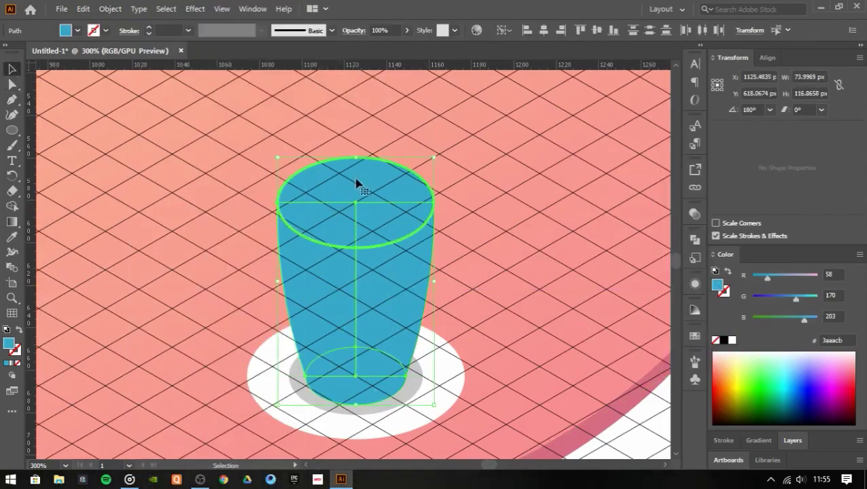
drag(353, 188, 546, 192)
click(695, 239)
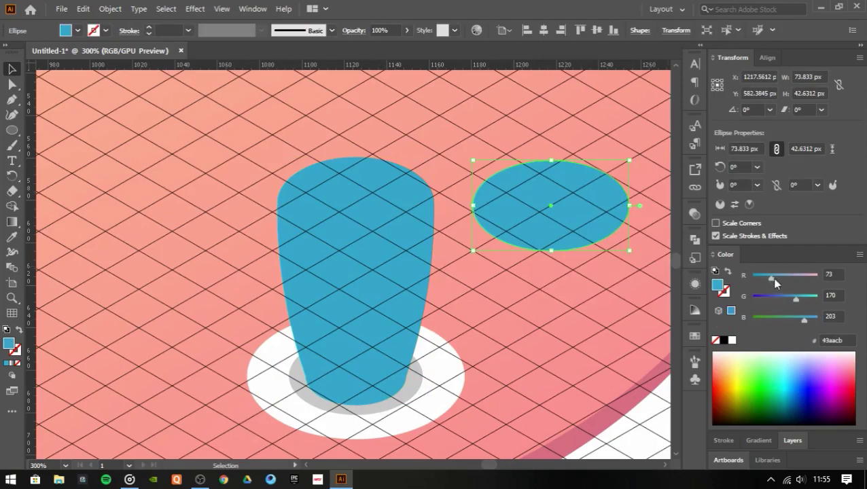
mouse_move(596, 221)
mouse_down()
mouse_move(402, 219)
mouse_move(596, 222)
mouse_up()
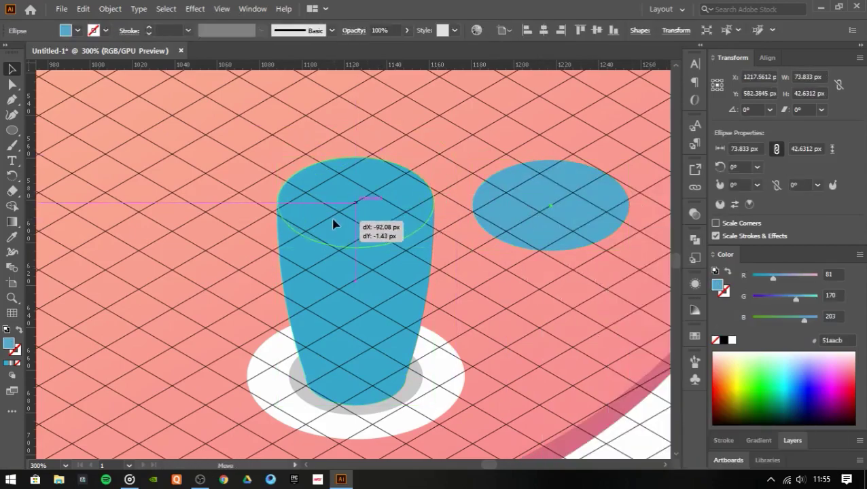
drag(333, 224, 333, 224)
click(803, 297)
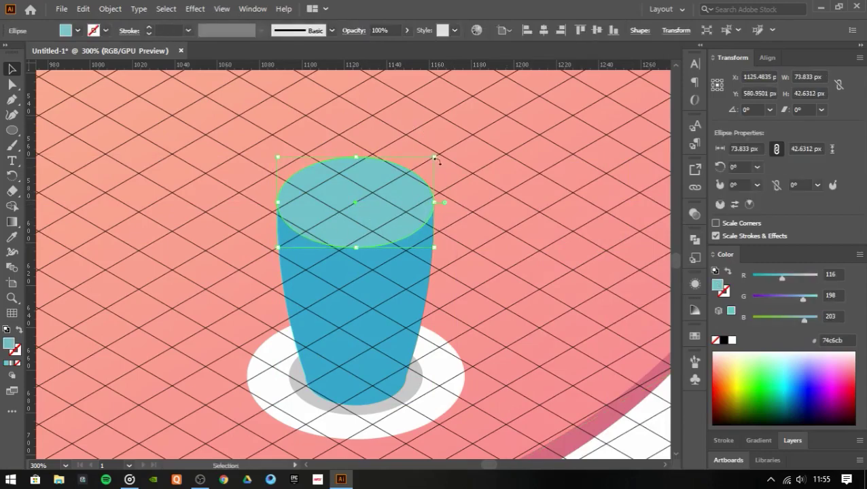
- Add a blue inner oval inside the cyan top and lower the top to shorten the cup
scroll(412, 194, up, 1)
key(ctrl+8)
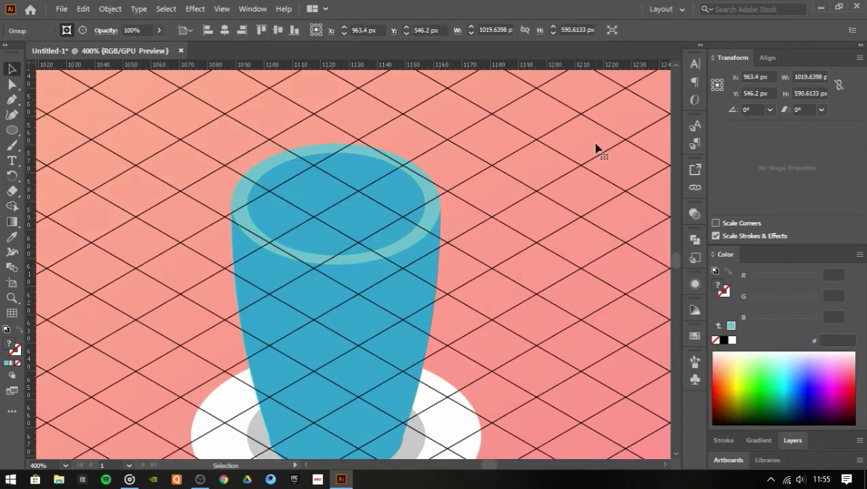
click(335, 155)
drag(335, 155, 424, 246)
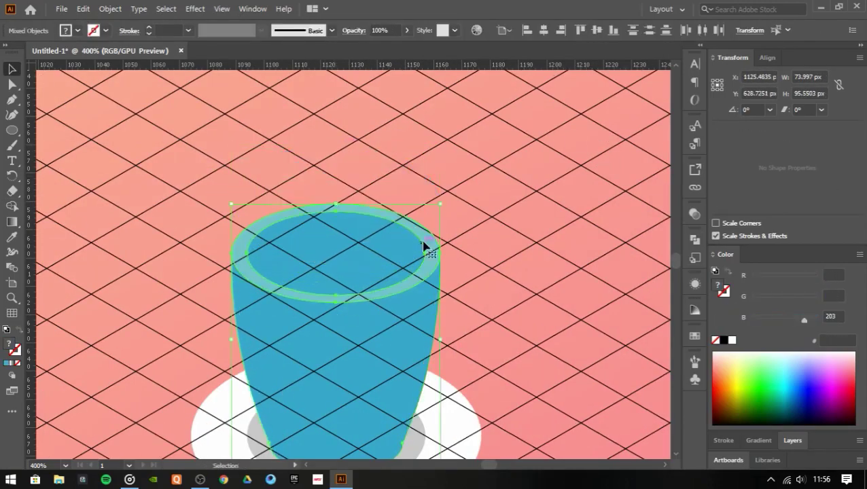
scroll(398, 235, down, 2)
- Begin a Pen outline for the coffee at the rim's left edge
key(p)
scroll(273, 233, up, 1)
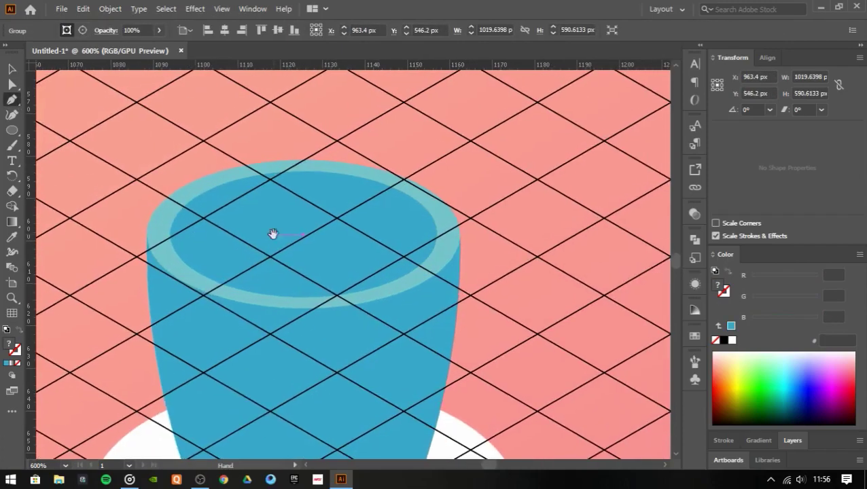
click(170, 238)
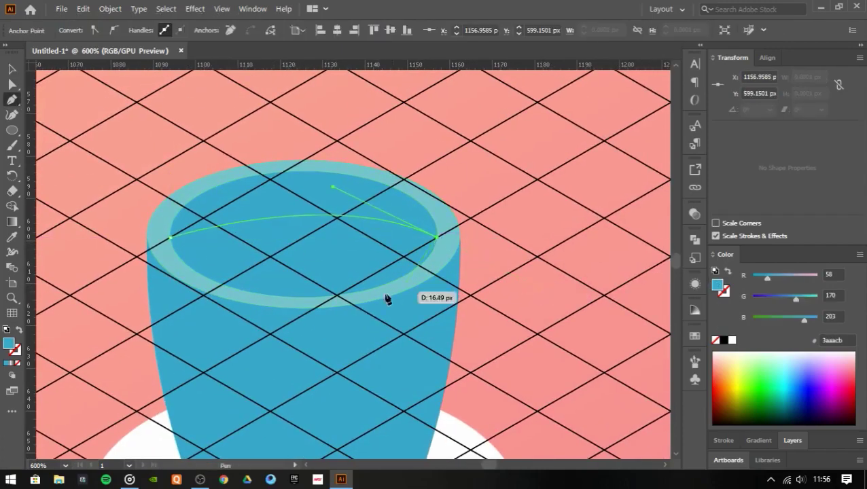
- Draw the coffee shape across the cup opening and colour it dark brown #573c3d
scroll(346, 296, up, 1)
drag(334, 294, 226, 314)
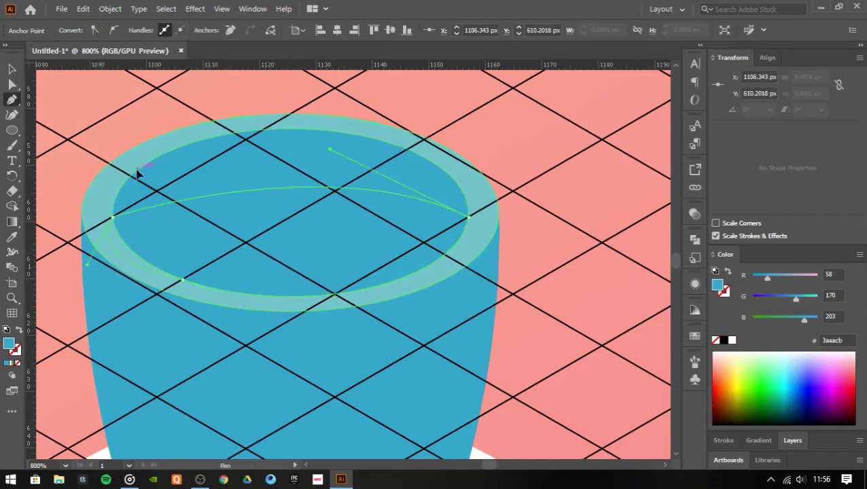
drag(796, 297, 764, 297)
mouse_move(805, 318)
mouse_down()
mouse_move(758, 318)
mouse_move(766, 320)
mouse_move(767, 299)
mouse_up()
drag(765, 320, 768, 319)
- Adjust the top curve of the coffee shape's anchors
key(v)
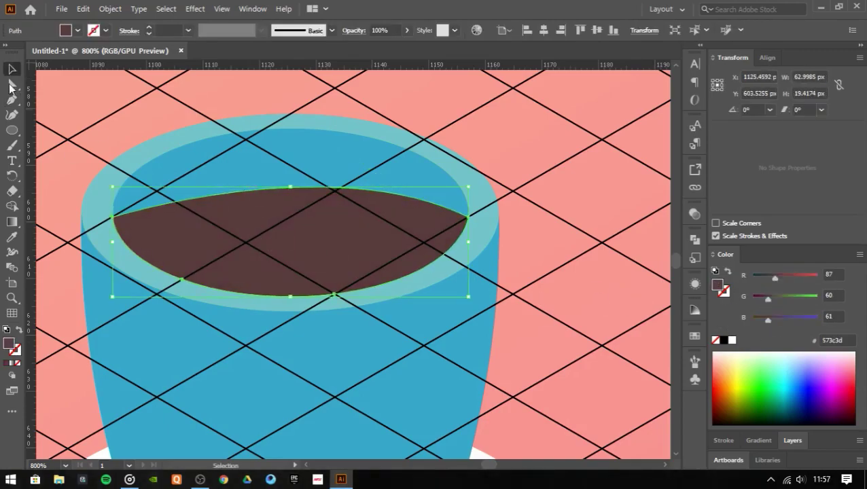
key(a)
drag(291, 136, 291, 136)
scroll(408, 231, down, 5)
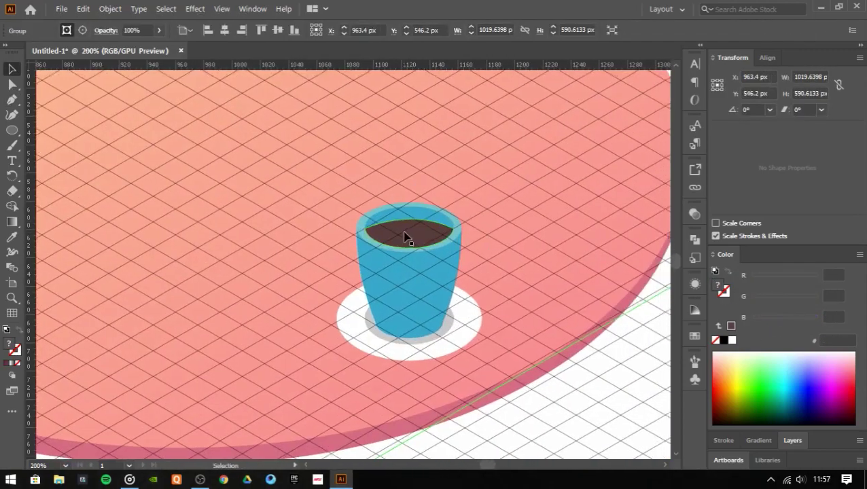
key(v)
scroll(404, 234, up, 5)
key(a)
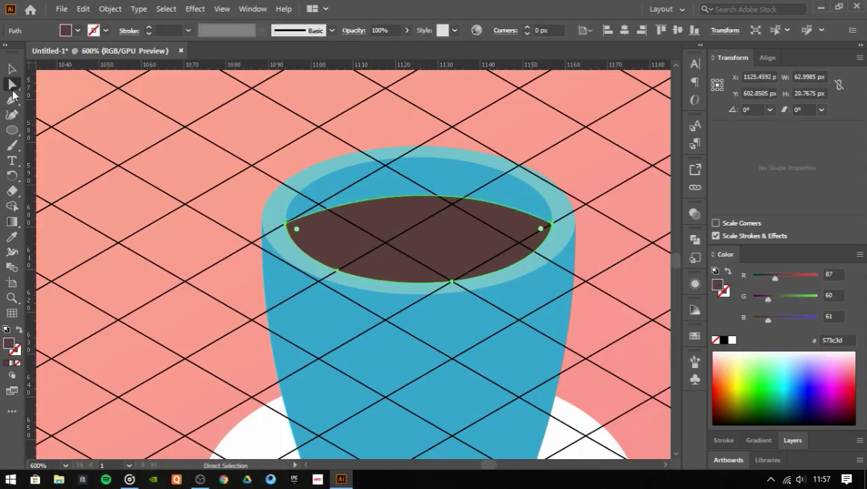
scroll(296, 235, up, 2)
- Reshape the left and right ends of the coffee surface to sit inside the rim
drag(312, 299, 319, 348)
scroll(350, 324, right, 5)
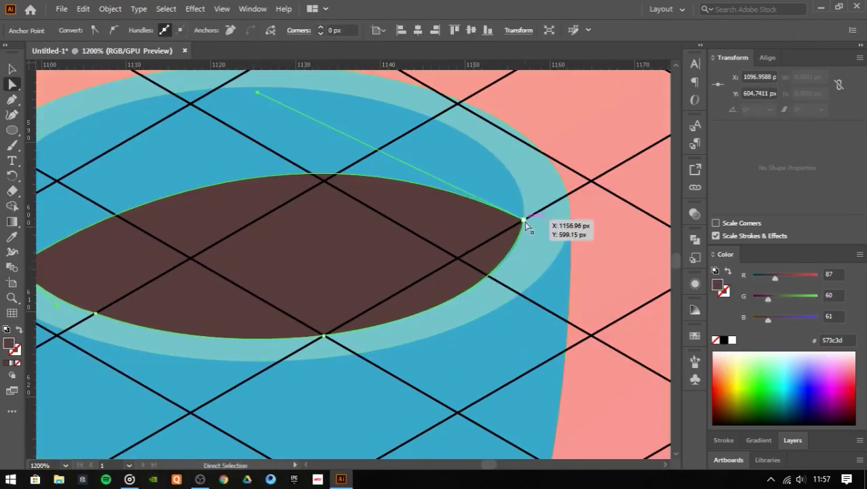
drag(527, 222, 515, 312)
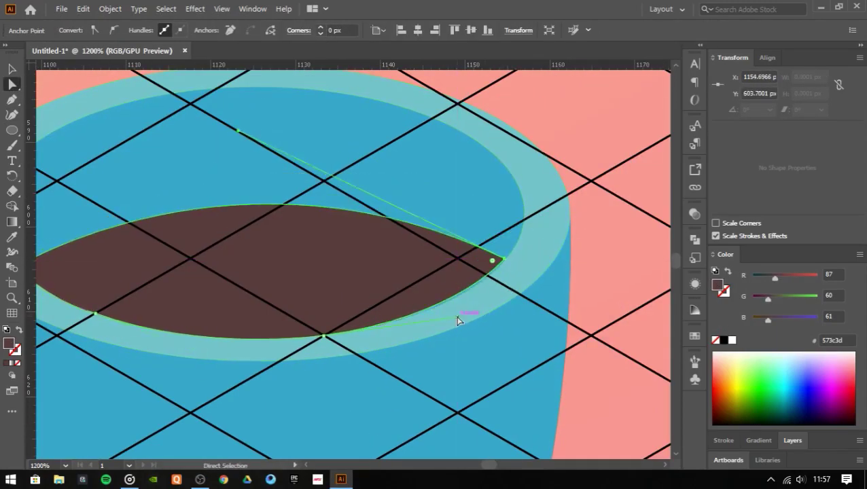
drag(457, 318, 468, 318)
scroll(344, 160, down, 2)
scroll(385, 216, down, 2)
key(v)
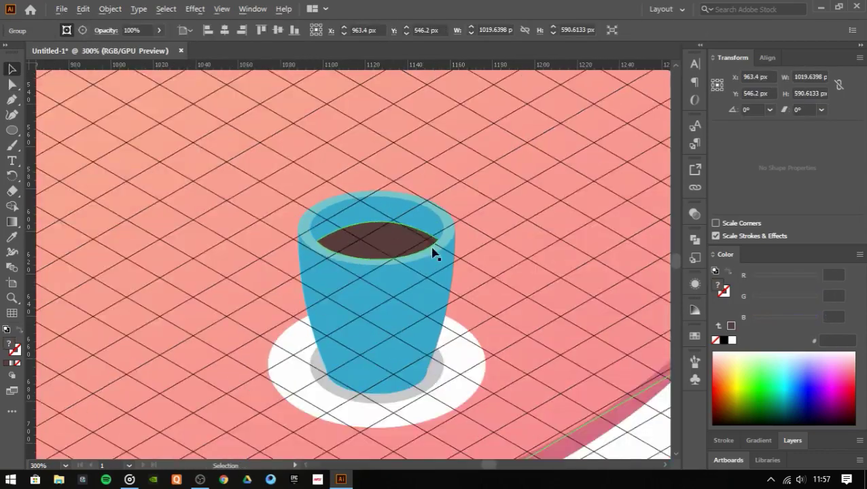
scroll(310, 209, up, 1)
- Draw a yellow stroked line from the rim edge down the cup's side
scroll(328, 201, up, 2)
key(p)
click(333, 194)
click(308, 207)
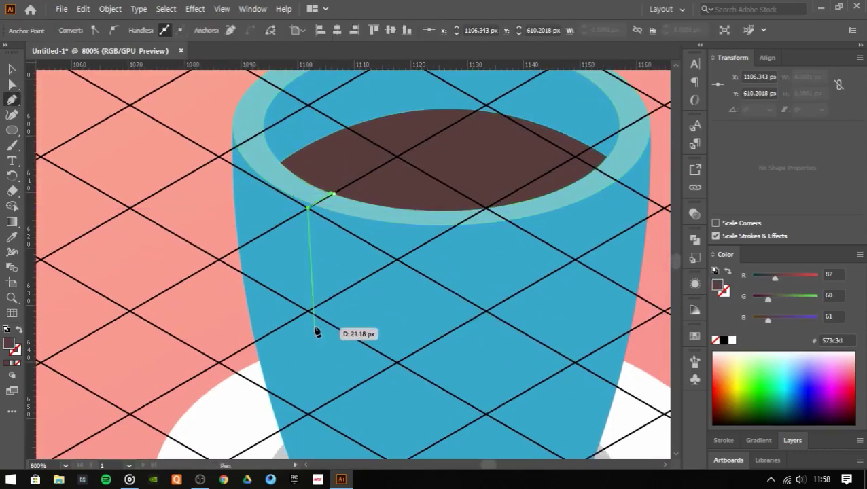
click(18, 328)
- Bend the yellow line's top end over the rim toward the coffee
key(v)
click(337, 194)
scroll(384, 185, up, 4)
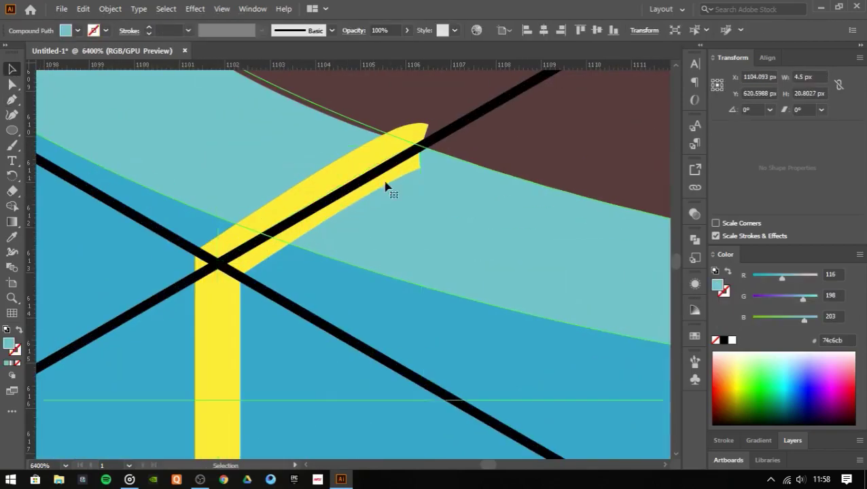
click(422, 146)
drag(465, 125, 427, 185)
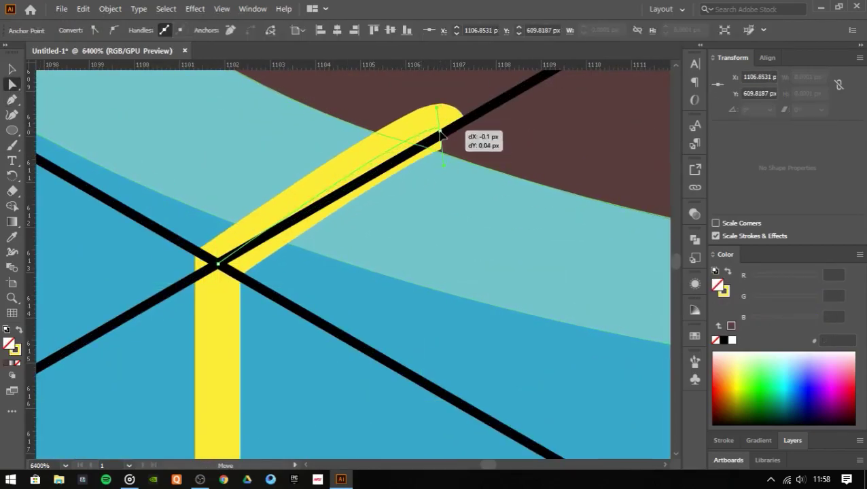
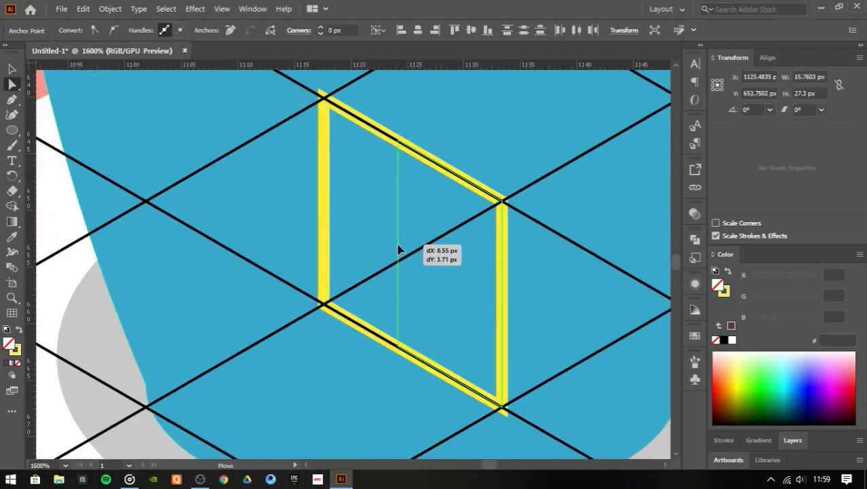
- Narrow the tea-bag tag, fill it yellow and move it onto the mug
drag(400, 250, 398, 250)
key(shift+x)
key(v)
drag(338, 213, 266, 248)
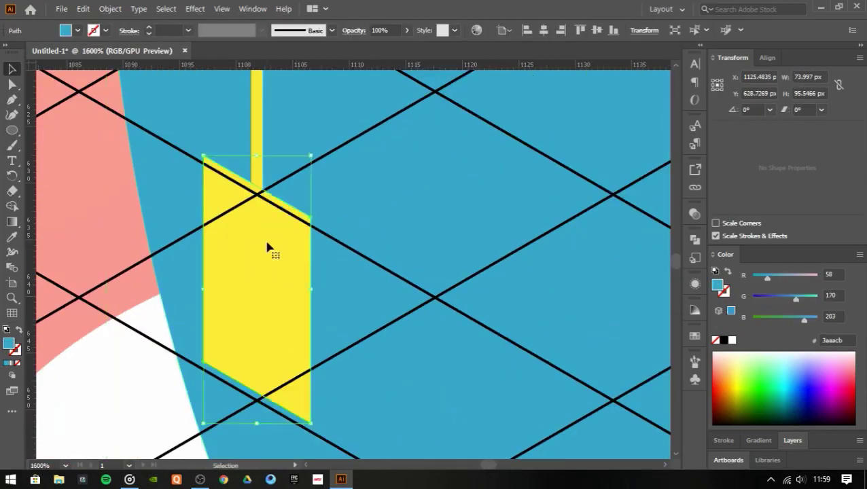
- Raise the tag's bottom anchor slightly, then zoom out toward the table
key(ctrl+minus)
key(ctrl+minus)
key(ctrl+minus)
key(ctrl+plus)
key(ctrl+plus)
key(ctrl+plus)
key(ctrl+plus)
key(a)
drag(358, 303, 358, 272)
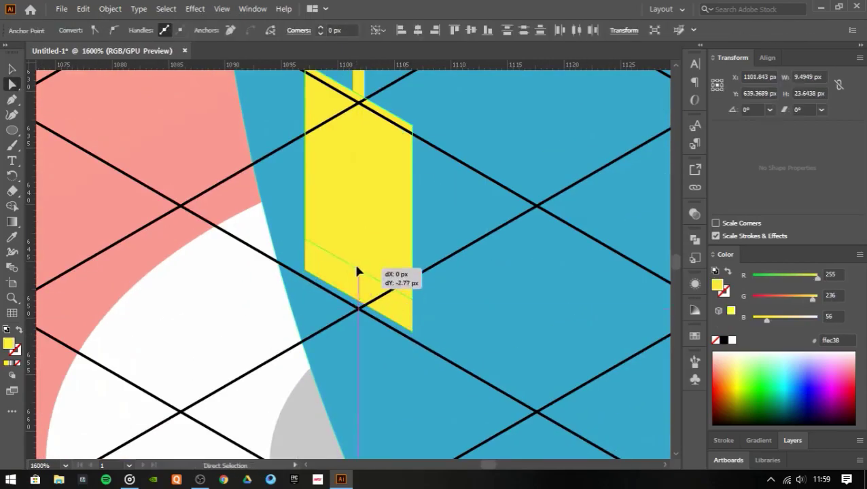
key(ctrl+minus)
key(ctrl+minus)
key(ctrl+minus)
key(ctrl+minus)
key(ctrl+minus)
key(ctrl+minus)
key(ctrl+minus)
- Pen-draw a four-corner isometric parallelogram for the tablet on the table grid
key(ctrl+shift+a)
key(v)
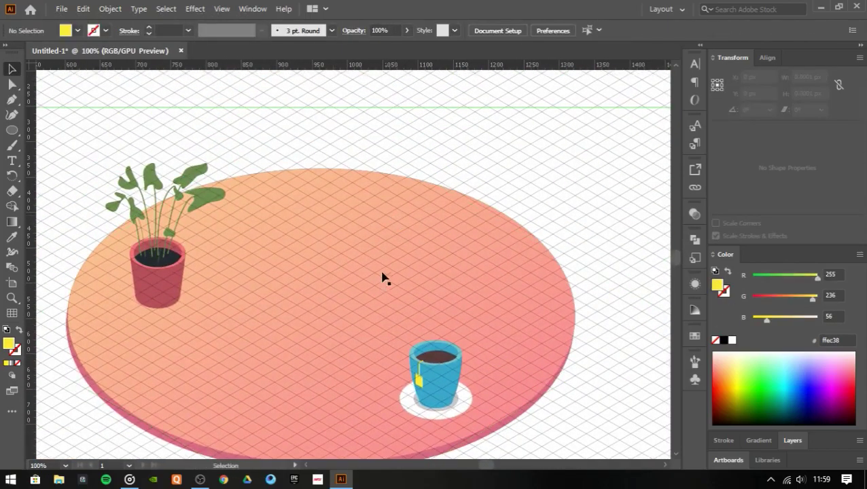
key(shift+grave)
key(ctrl+plus)
click(229, 229)
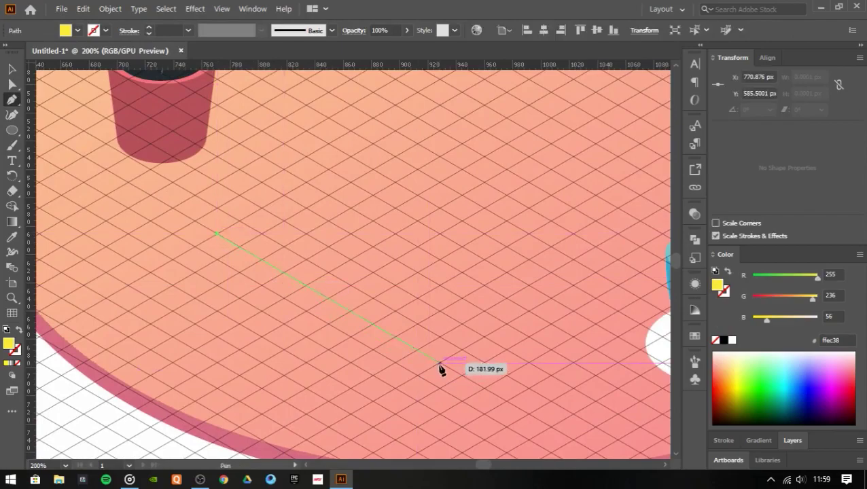
click(441, 362)
click(595, 273)
click(373, 145)
click(12, 83)
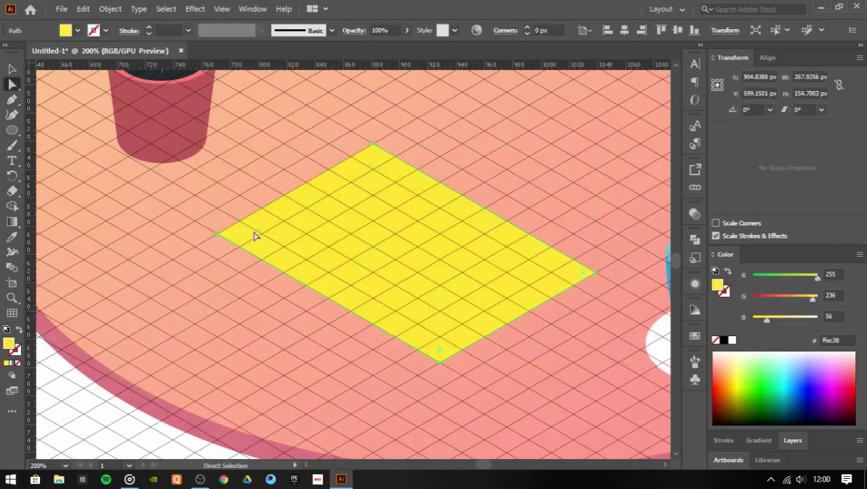
- Apply the Stylize > Round Corners effect to the tablet shape
key(a)
scroll(252, 229, right, 3)
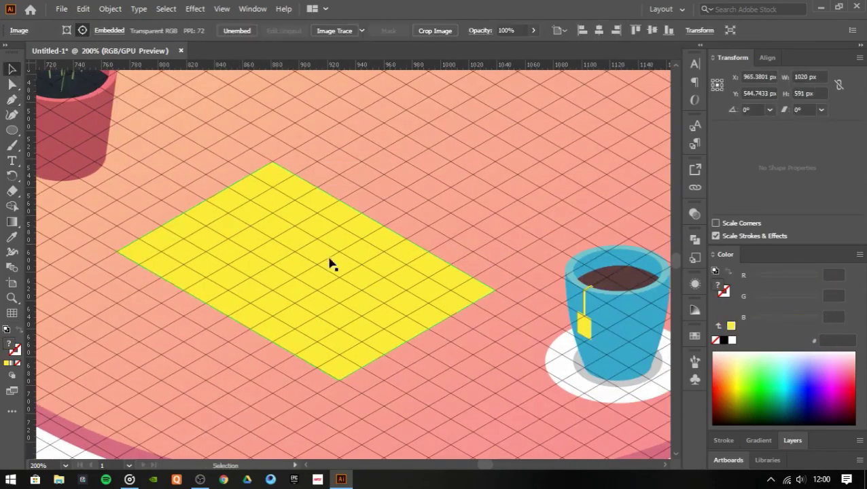
key(ctrl+0)
key(ctrl+plus)
key(ctrl+plus)
key(p)
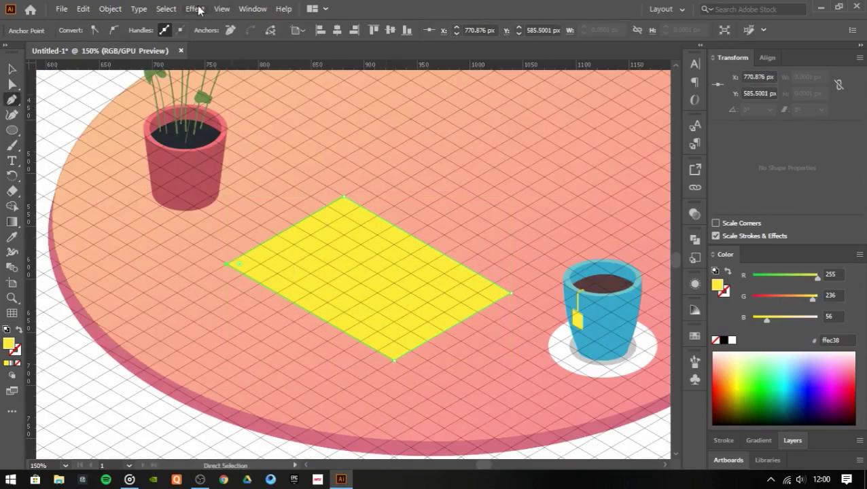
click(197, 8)
click(381, 217)
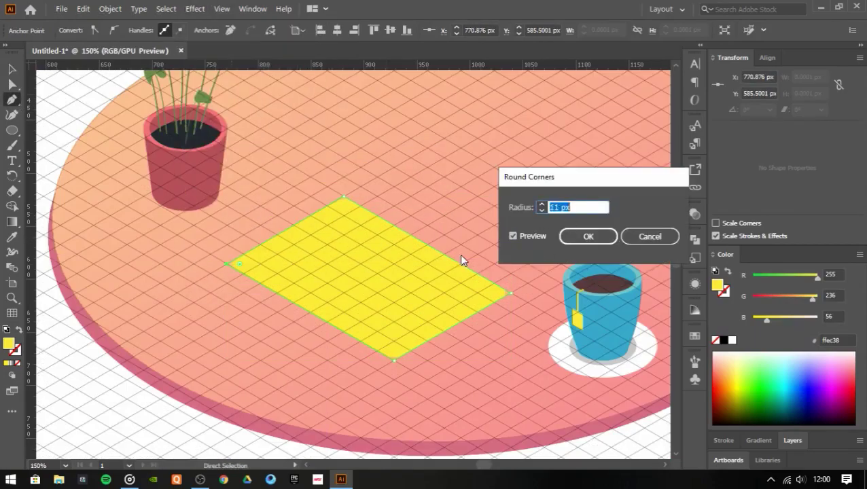
key(Return)
- Start setting the tablet fill to dark grey, entering 40 for the colour values
key(v)
click(723, 340)
key(Tab)
text(40)
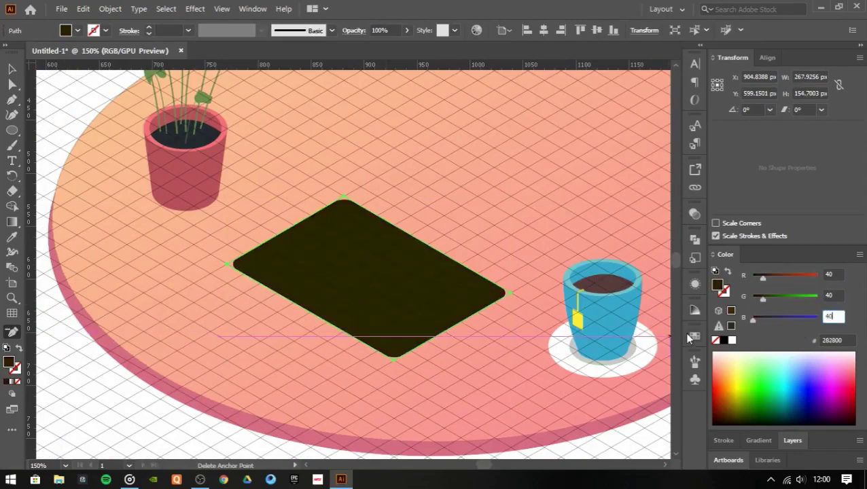
key(Tab)
- Finish the R=G=B=40 fill and Alt-drag a tablet copy slightly upward
text(40)
key(ctrl+plus)
drag(356, 281, 358, 263)
key(ctrl+plus)
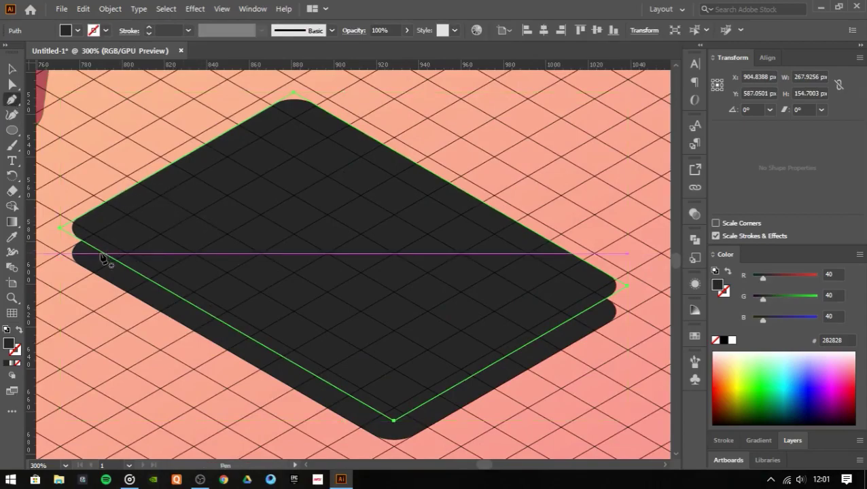
key(ctrl)
key(ctrl+0)
key(ctrl+plus)
key(ctrl+plus)
key(ctrl+plus)
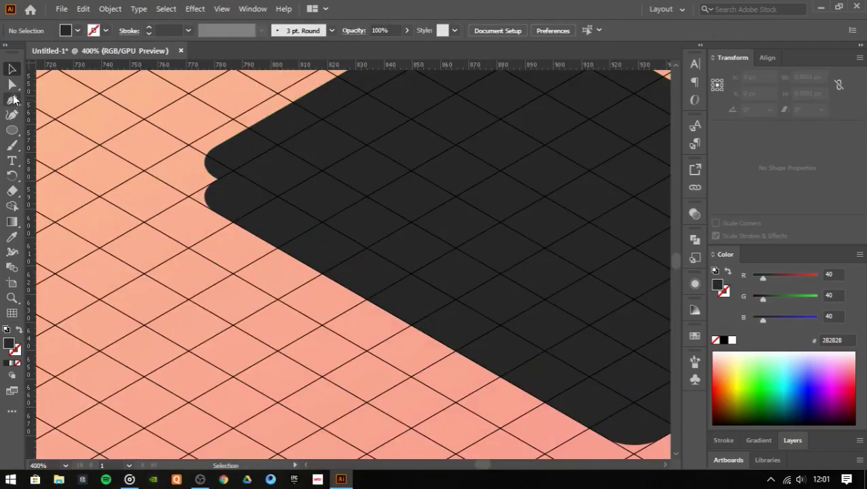
- Draw filler shapes closing the notches at the tablet's left and right corners
click(207, 168)
key(ctrl+plus)
click(230, 271)
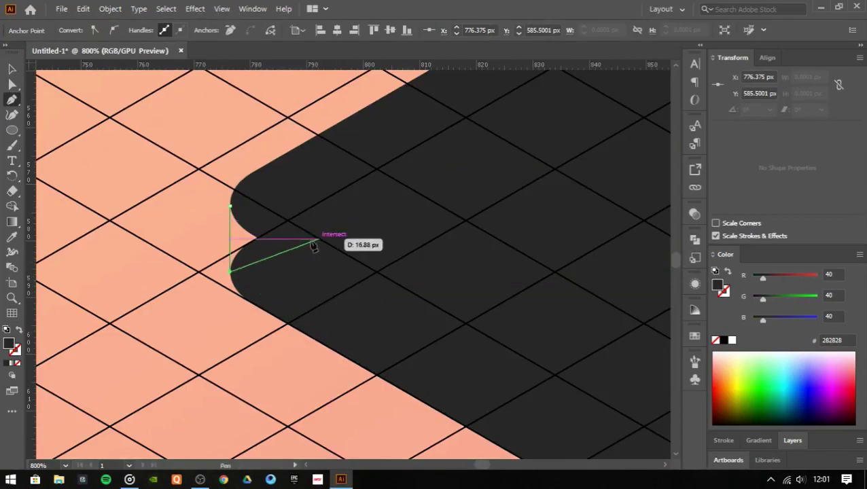
click(12, 69)
key(ctrl+0)
key(ctrl+plus)
key(ctrl+plus)
key(ctrl+plus)
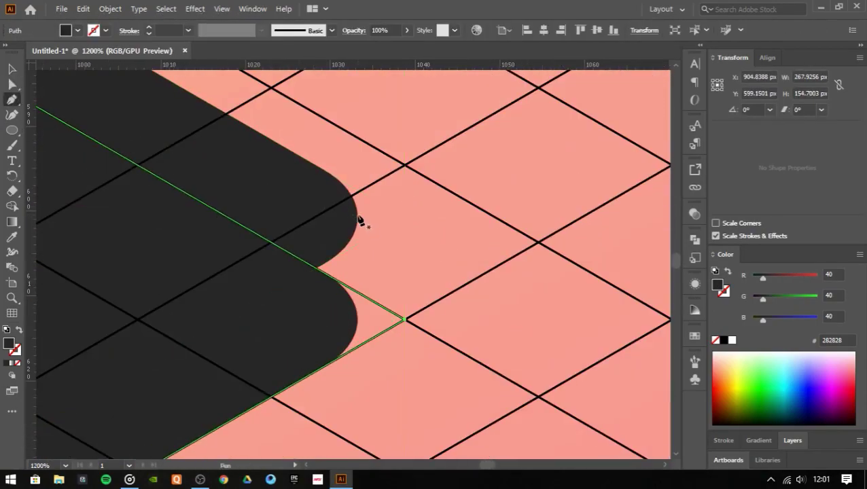
key(v)
key(ctrl+minus)
key(ctrl+minus)
key(ctrl+minus)
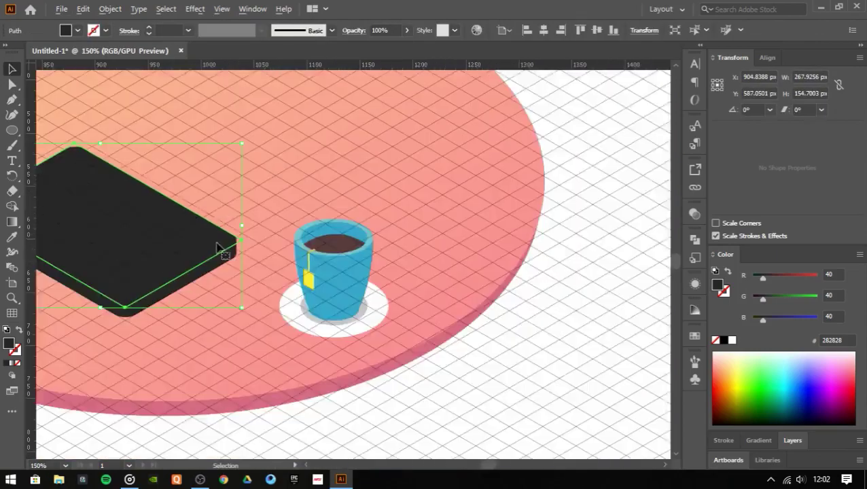
key(ctrl+plus)
key(ctrl+plus)
key(ctrl+shift+a)
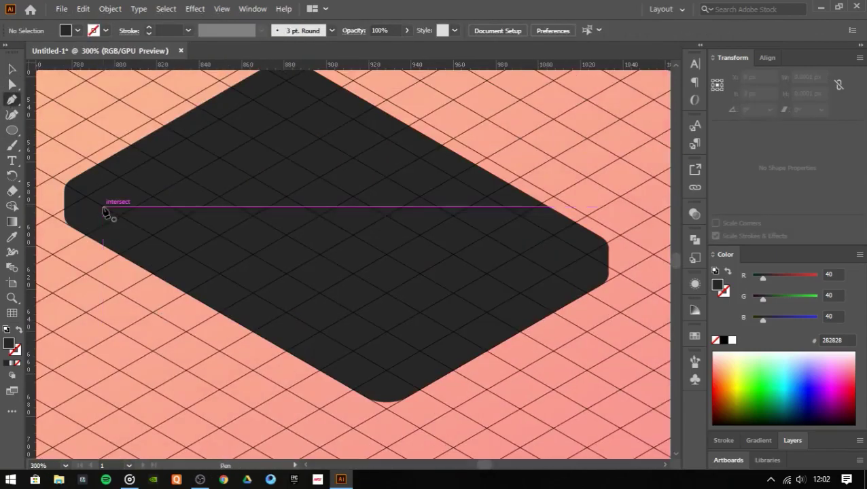
- Draw a white screen on the tablet top, fitting its corners inside the edges
click(119, 216)
click(340, 87)
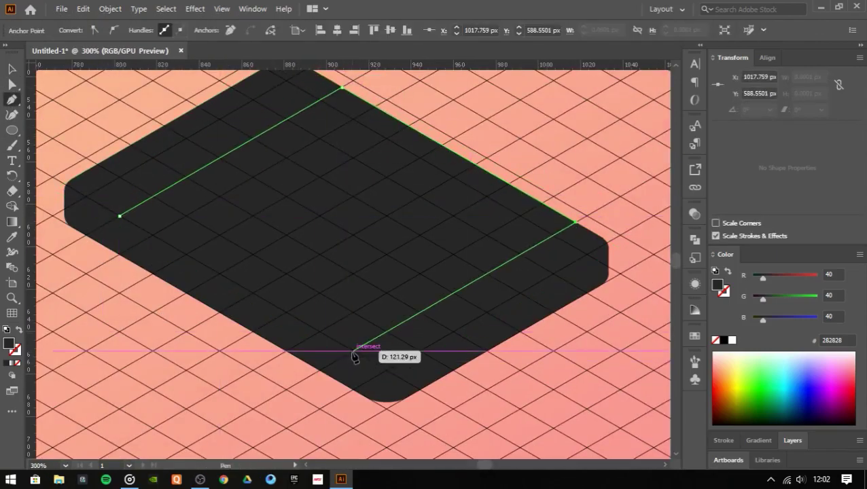
key(d)
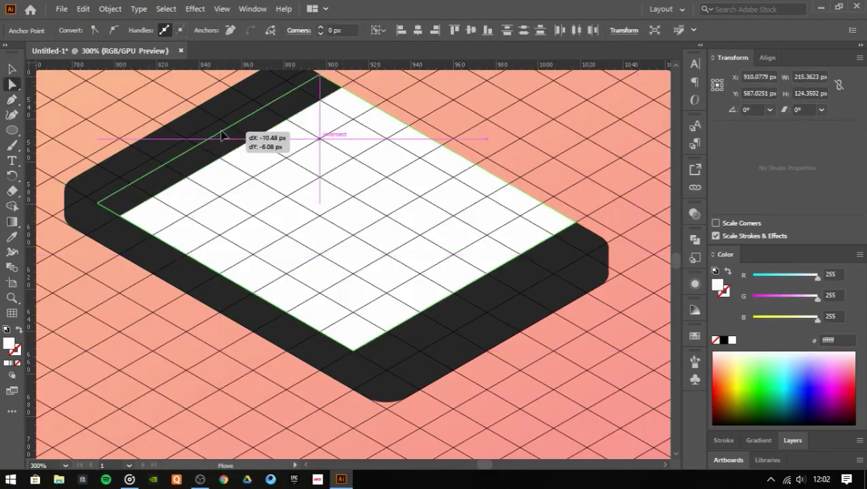
drag(221, 135, 122, 216)
drag(544, 246, 503, 279)
key(ctrl+1)
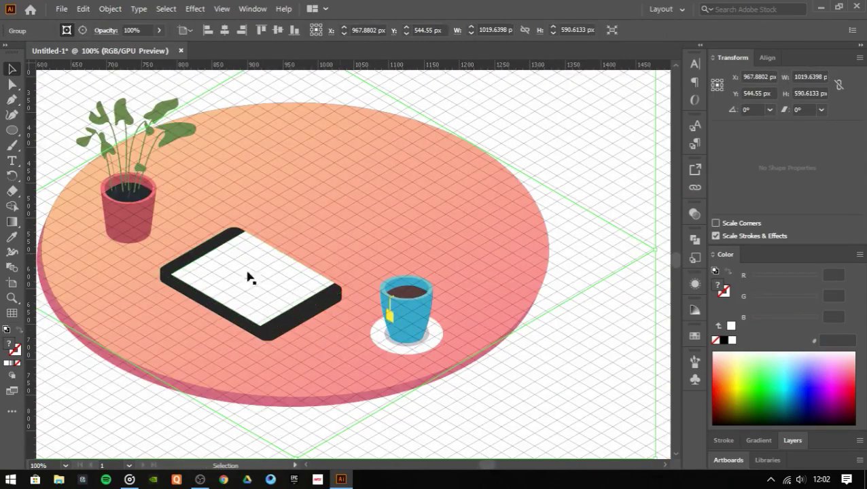
key(ctrl+equal)
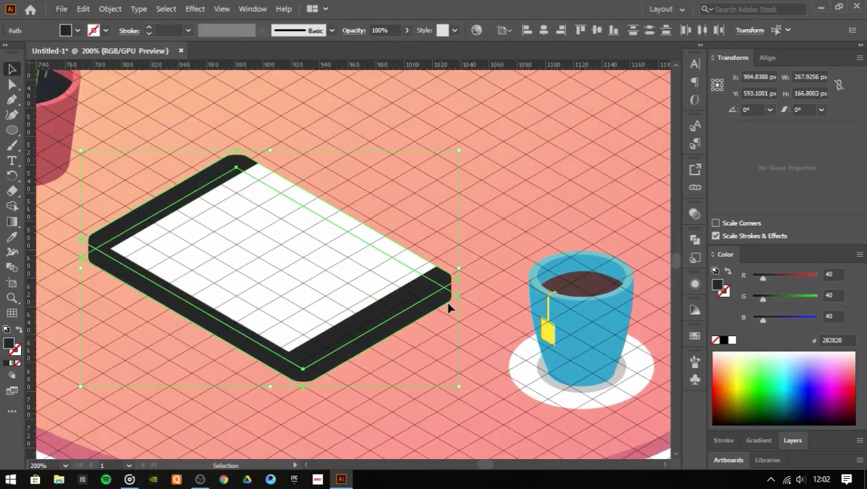
- Select the tablet's body path and whole tablet group
double_click(445, 304)
key(Escape)
click(446, 312)
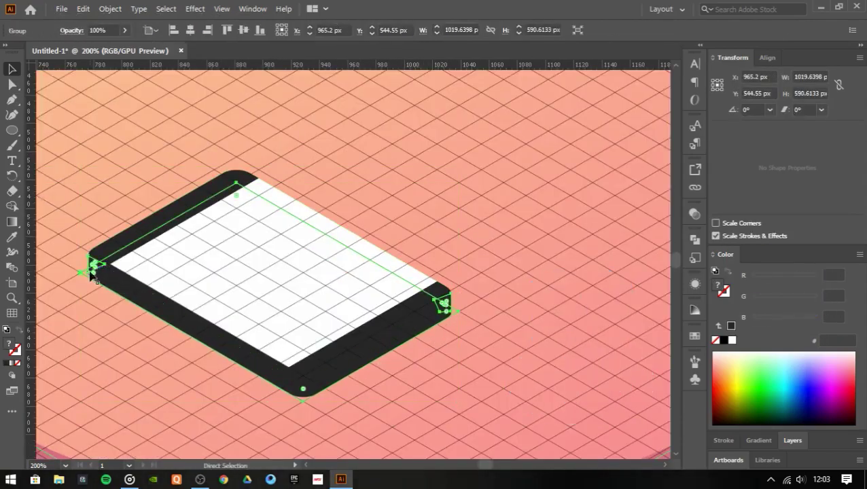
key(ctrl+minus)
key(ctrl+minus)
key(ctrl+minus)
click(390, 332)
click(238, 333)
key(ctrl+equal)
key(ctrl+equal)
key(ctrl+equal)
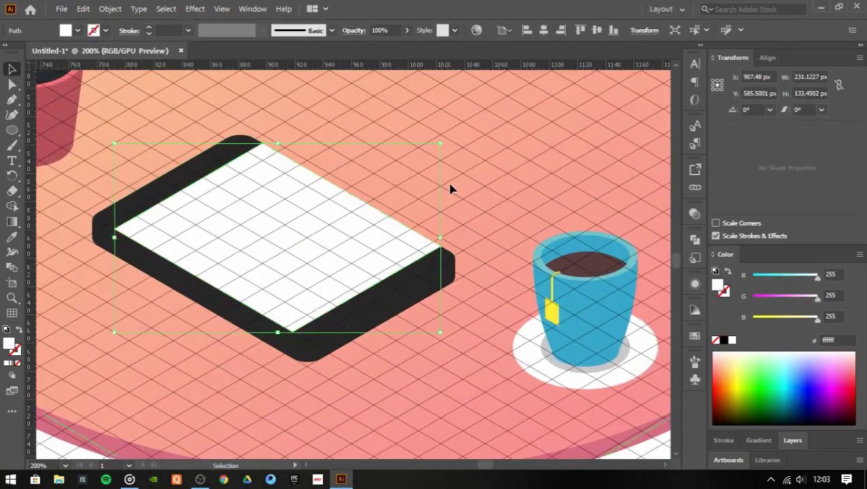
click(145, 275)
click(265, 290)
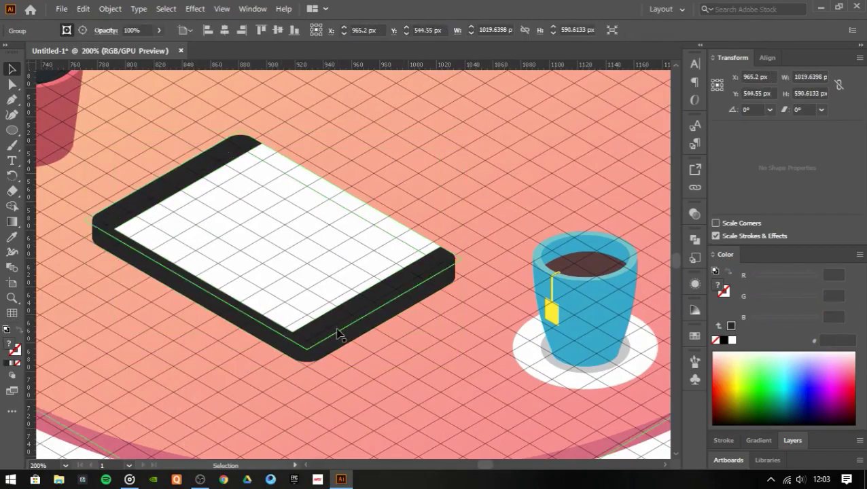
- Begin a thin parallelogram bar on the white screen
key(p)
key(ctrl+equal)
click(227, 304)
click(361, 227)
- Close the bar, fill it light grey #c8c8c8, and duplicate it into parallel rows
click(383, 239)
click(250, 316)
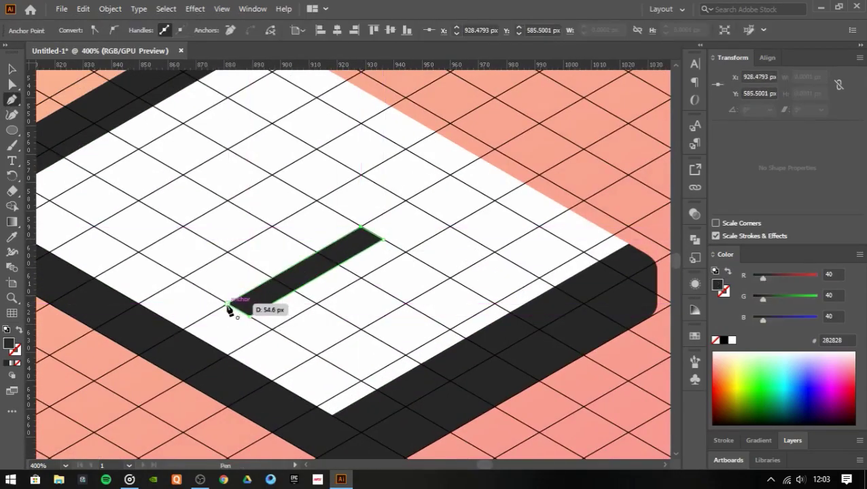
key(Return)
key(a)
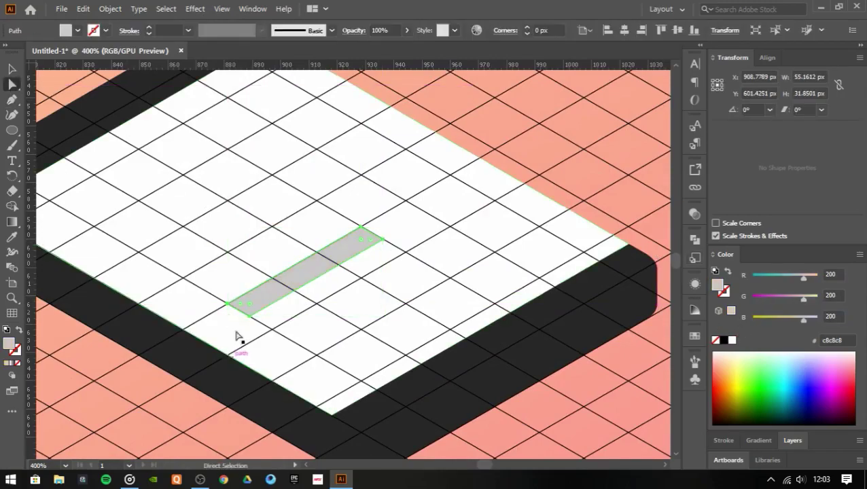
click(322, 278)
key(v)
drag(281, 286, 281, 306)
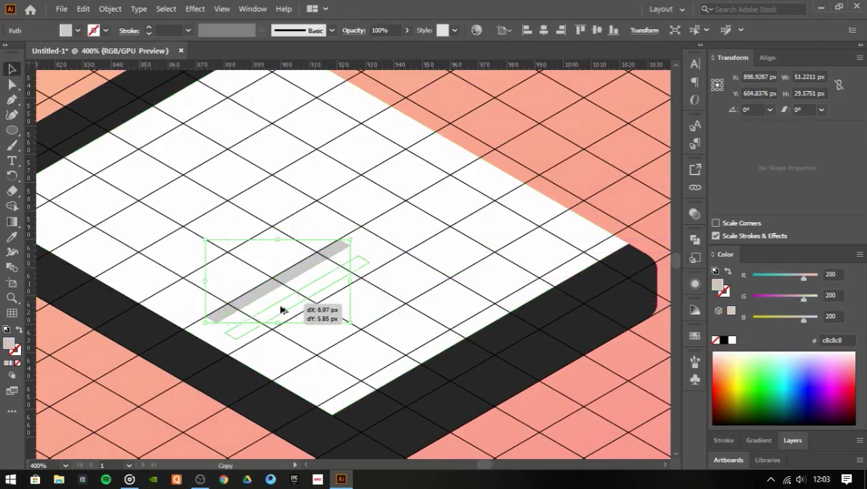
key(ctrl+d)
key(ctrl+d)
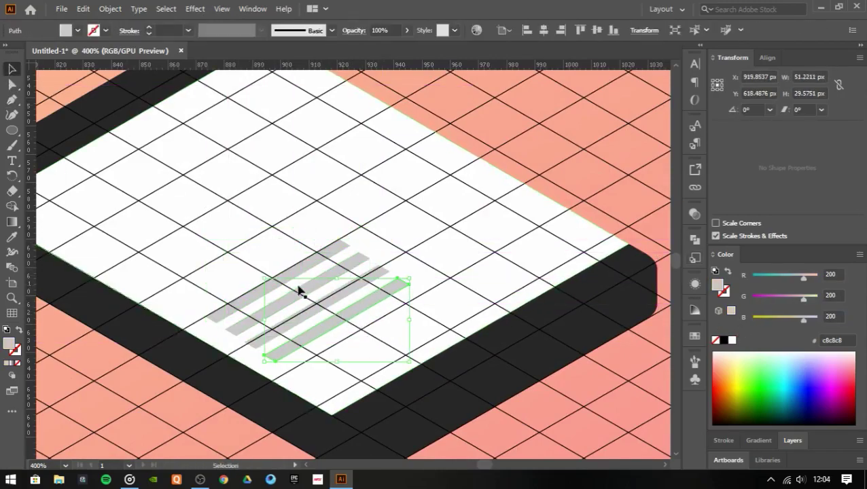
- Lengthen the second and lowest bars and adjust the bars' placement
key(a)
drag(363, 259, 387, 243)
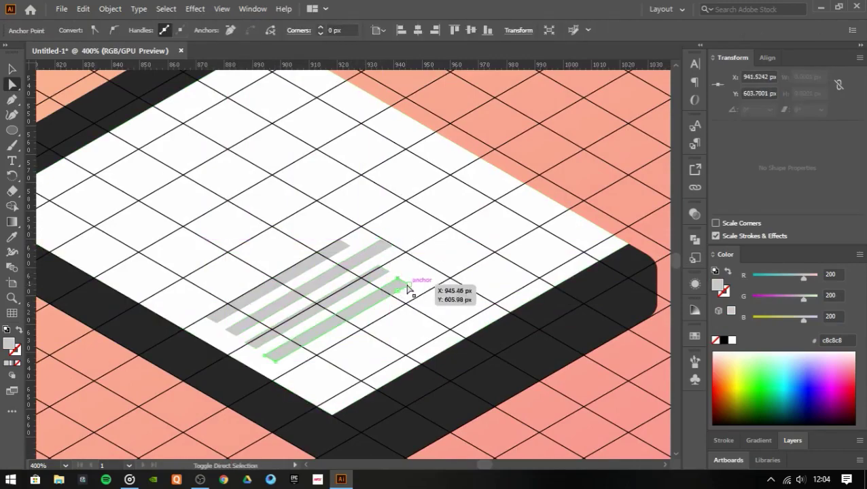
drag(408, 284, 444, 260)
key(v)
drag(361, 333, 531, 392)
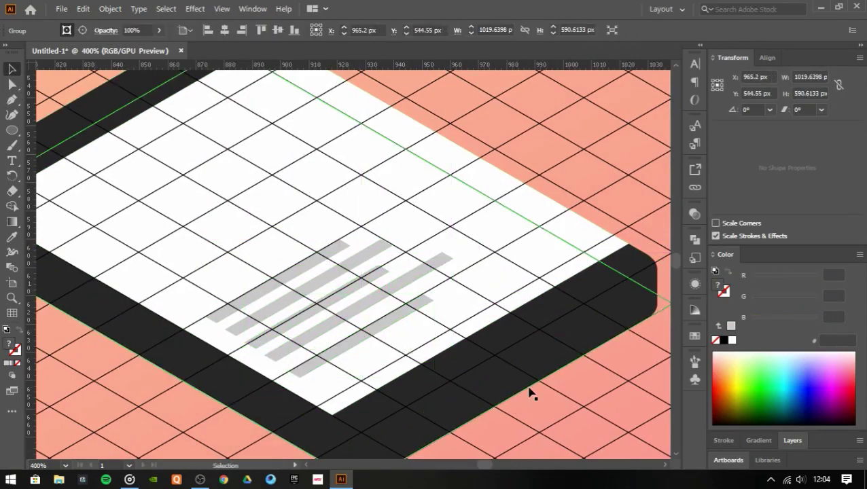
click(208, 293)
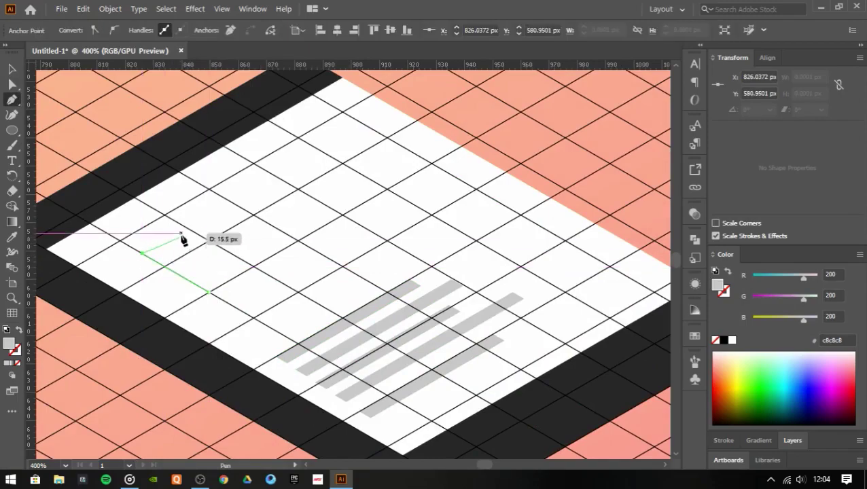
- Draw a small grey triangle near the screen's left corner
click(165, 266)
click(193, 250)
scroll(238, 356, up, 3)
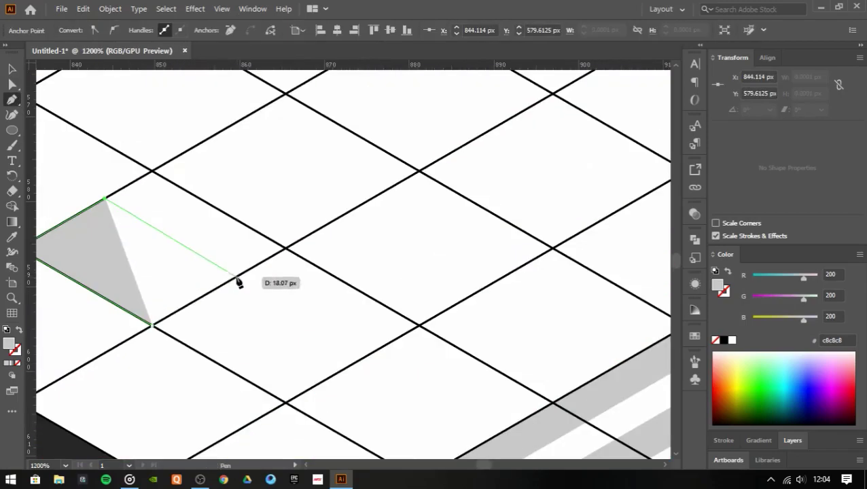
click(209, 292)
scroll(204, 286, down, 2)
- Copy grey chart bars along the row and nudge them into their grid cells
drag(197, 279, 255, 248)
key(ctrl+d)
click(297, 245)
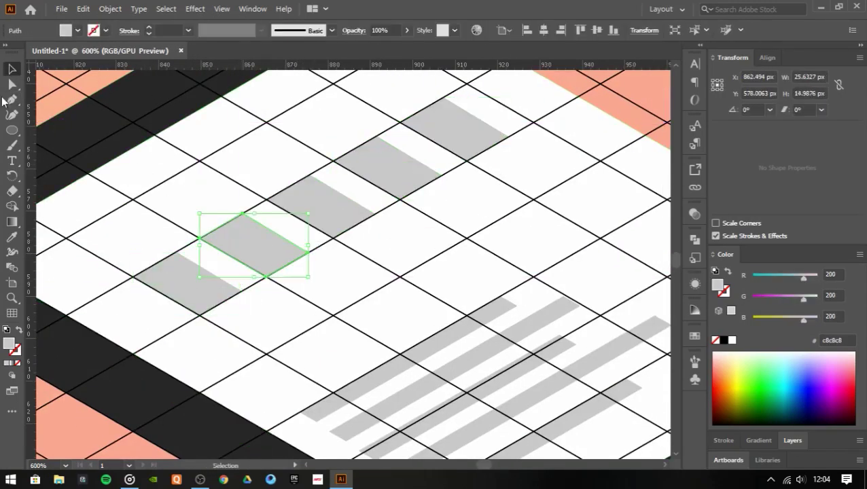
scroll(300, 246, up, 1)
drag(193, 280, 141, 236)
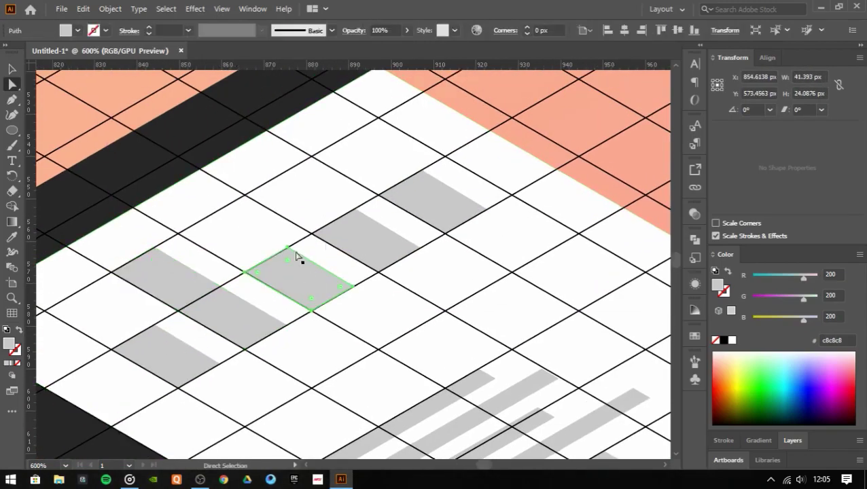
drag(290, 252, 233, 246)
scroll(337, 241, up, 1)
click(320, 253)
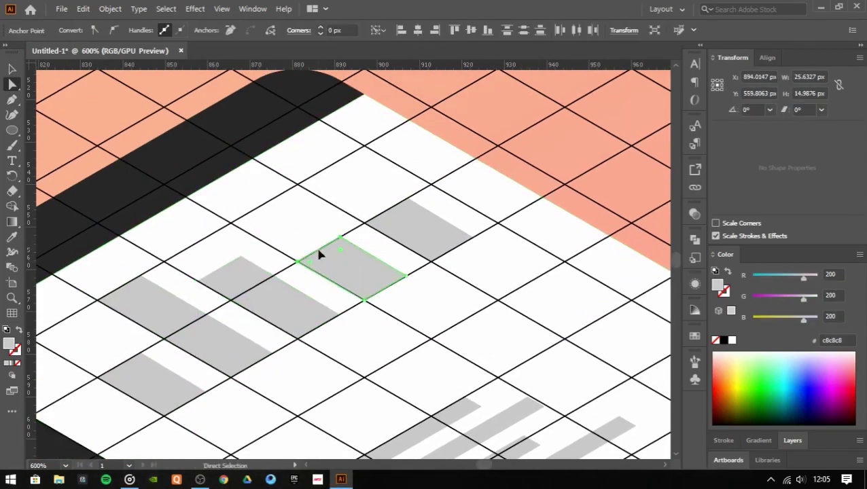
drag(345, 271, 387, 180)
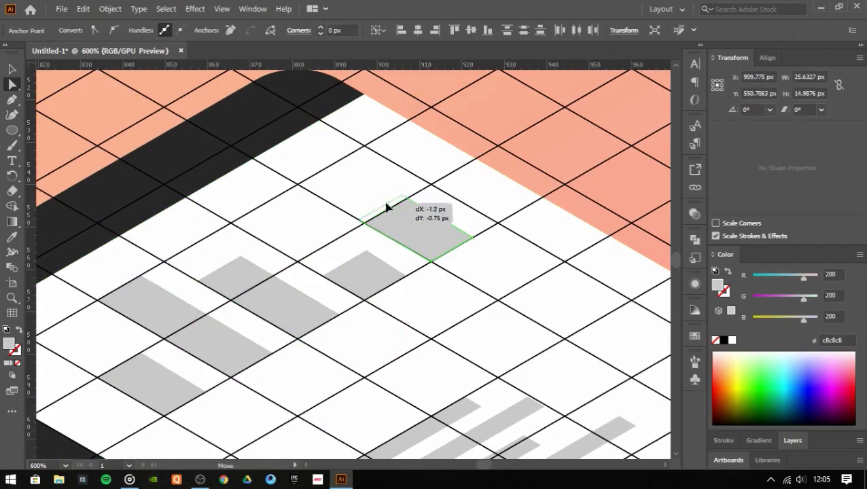
- Draw a long thin grey bar across the screen and set its end anchor
key(v)
key(ctrl+minus)
key(ctrl+minus)
key(p)
key(ctrl+plus)
click(323, 371)
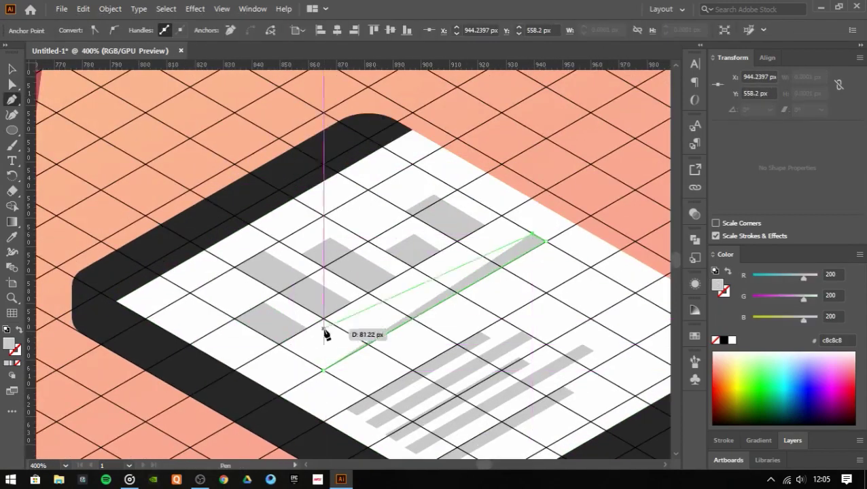
key(v)
key(ctrl+plus)
key(ctrl+plus)
key(a)
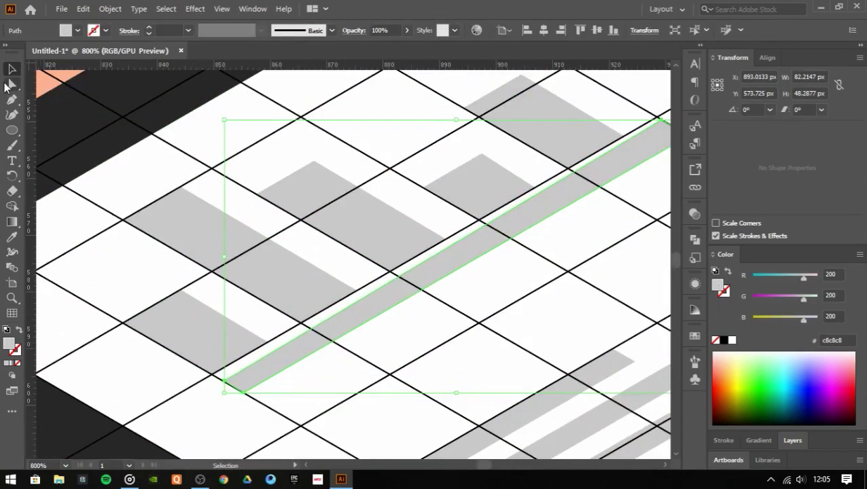
drag(225, 375, 221, 384)
- Select the white tablet screen and its top anchor
key(v)
key(ctrl+minus)
key(ctrl+minus)
key(ctrl+plus)
click(341, 252)
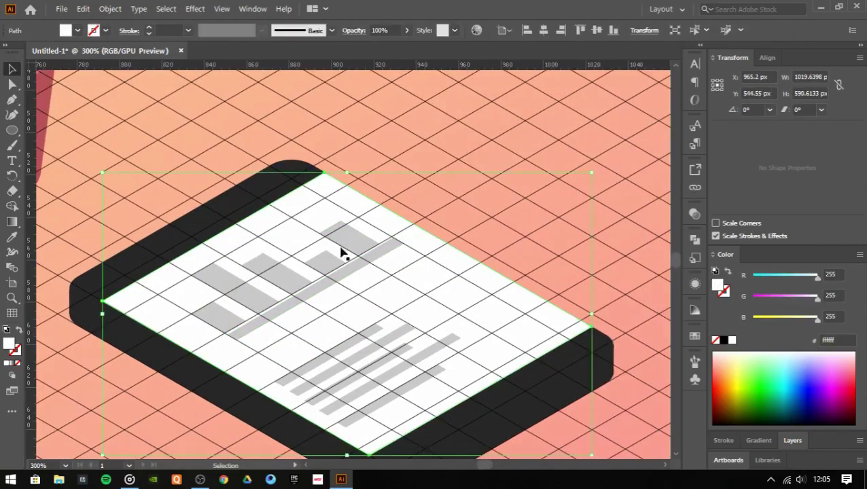
key(a)
click(325, 184)
- Select the grey text bars, white screen and finally the whole tablet group
key(ctrl+minus)
key(ctrl+minus)
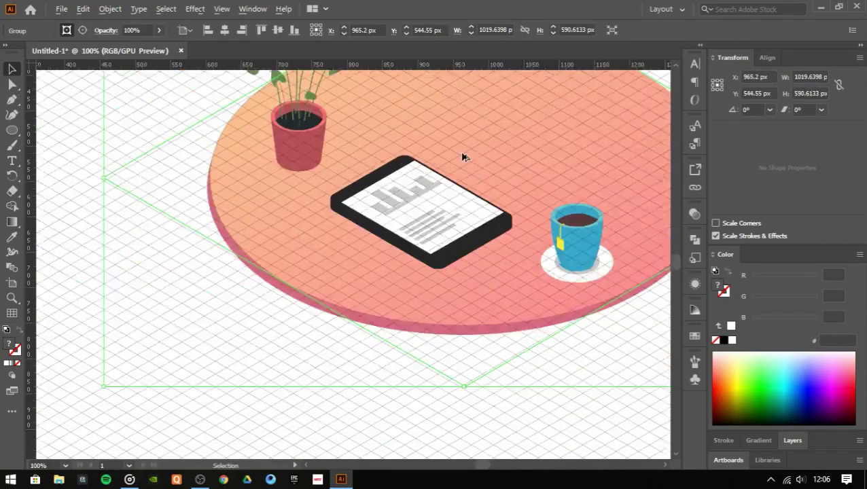
key(ctrl+plus)
key(ctrl+plus)
key(v)
click(256, 226)
click(348, 324)
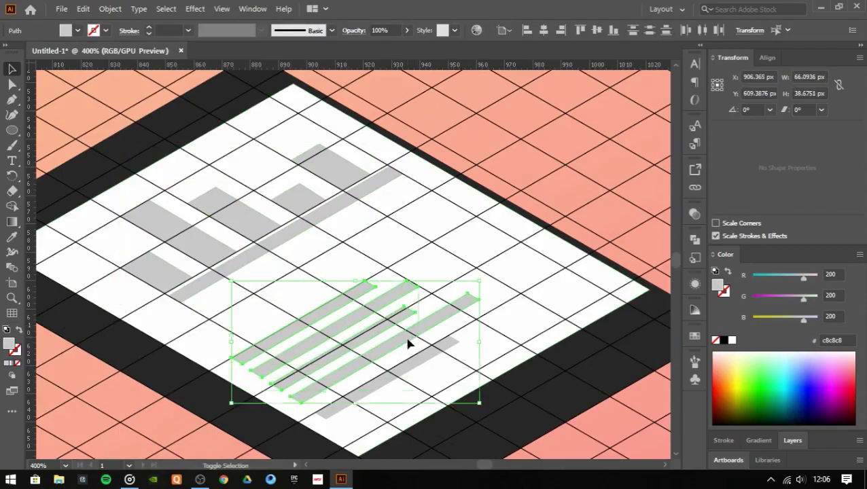
click(418, 338)
click(349, 297)
click(526, 257)
drag(526, 257, 472, 205)
click(517, 315)
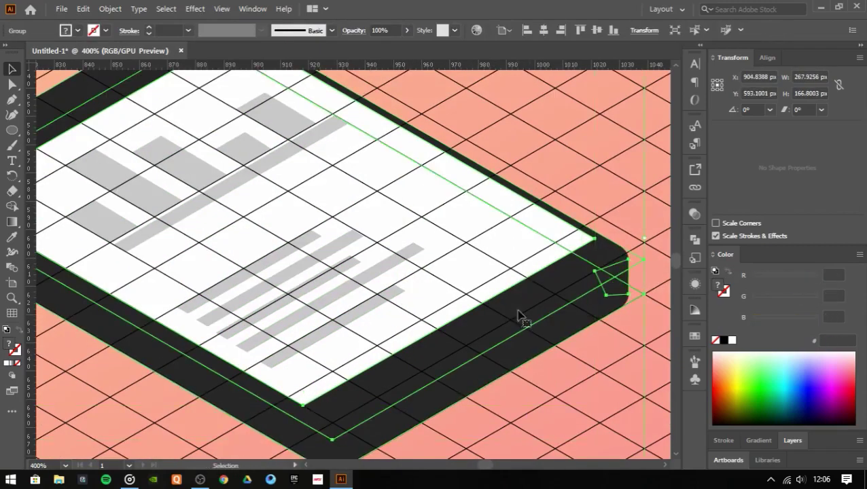
click(114, 223)
click(304, 146)
- Shift the tablet group slightly down-left between the plant and teacup
scroll(427, 183, down, 3)
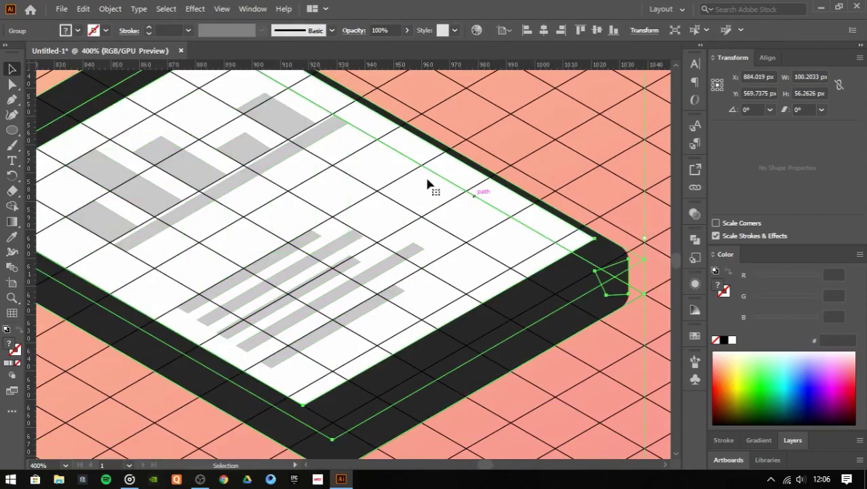
scroll(300, 222, down, 2)
drag(322, 251, 275, 253)
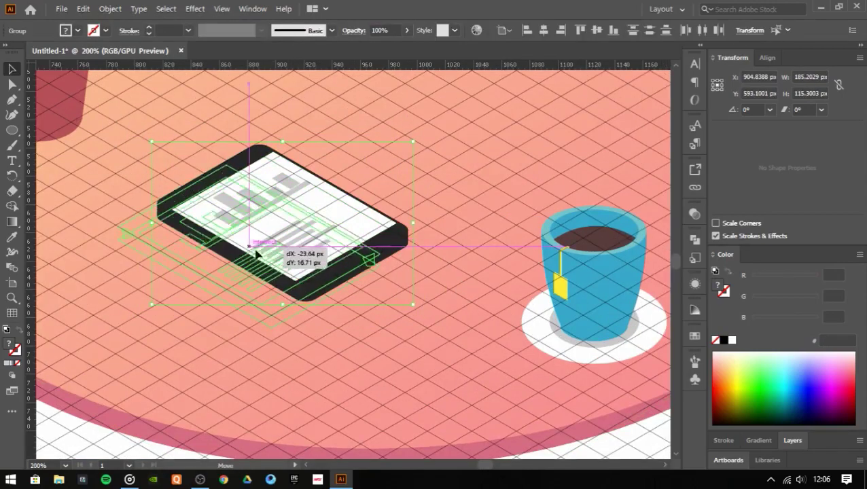
click(562, 434)
scroll(358, 221, down, 2)
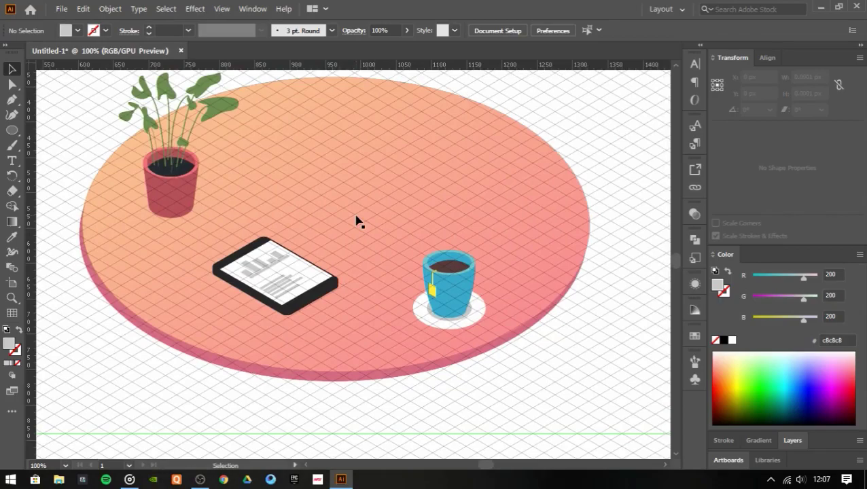
- Pen-draw an isometric rhombus on the table above the tablet
scroll(257, 237, up, 2)
key(p)
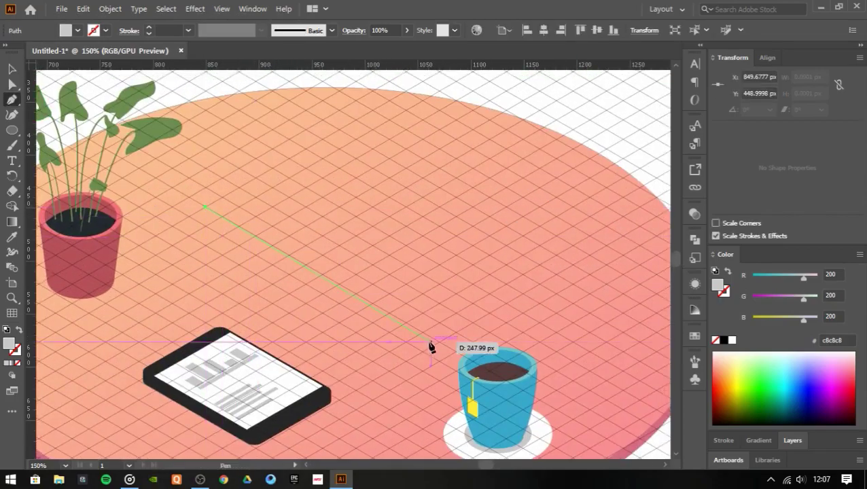
click(439, 342)
click(606, 246)
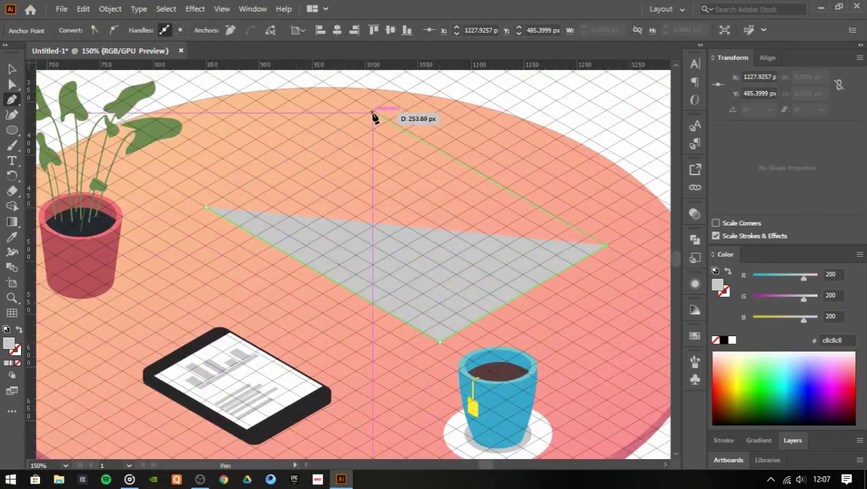
click(372, 112)
click(207, 208)
key(v)
- Round the rhombus corners by 11 px, fill it RGB 230 grey, and Alt-drag a copy slightly above
click(195, 9)
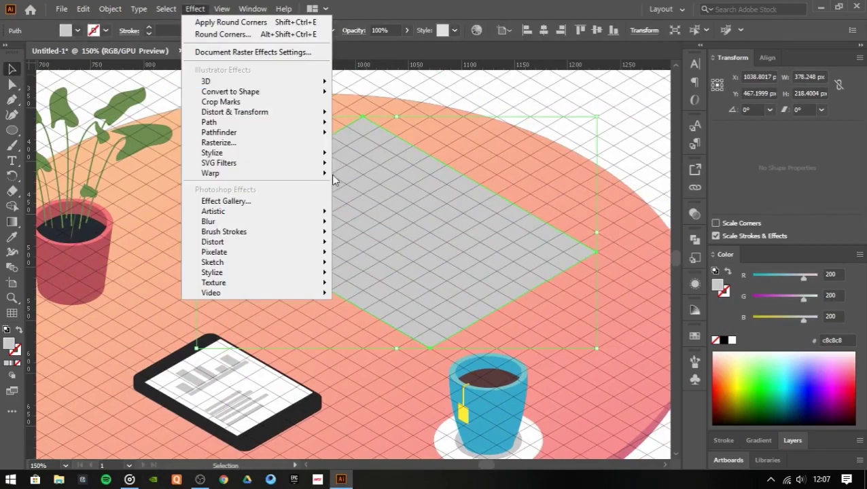
click(379, 216)
click(596, 242)
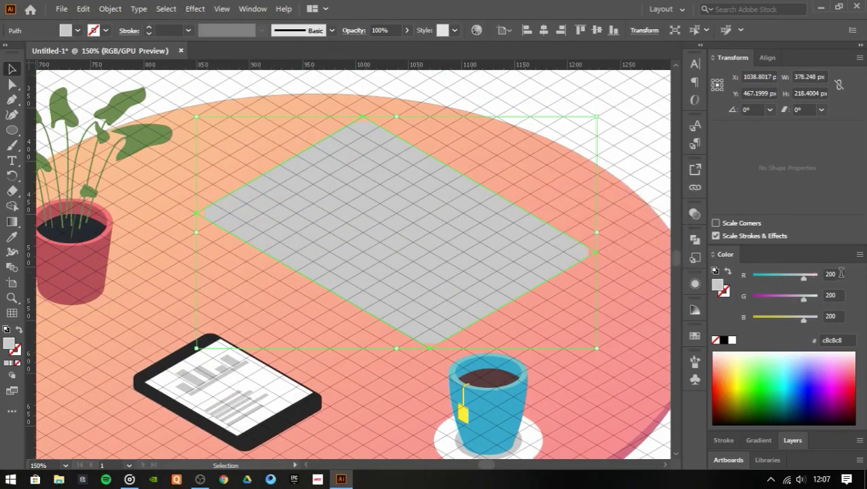
text(230)
key(Tab)
text(230)
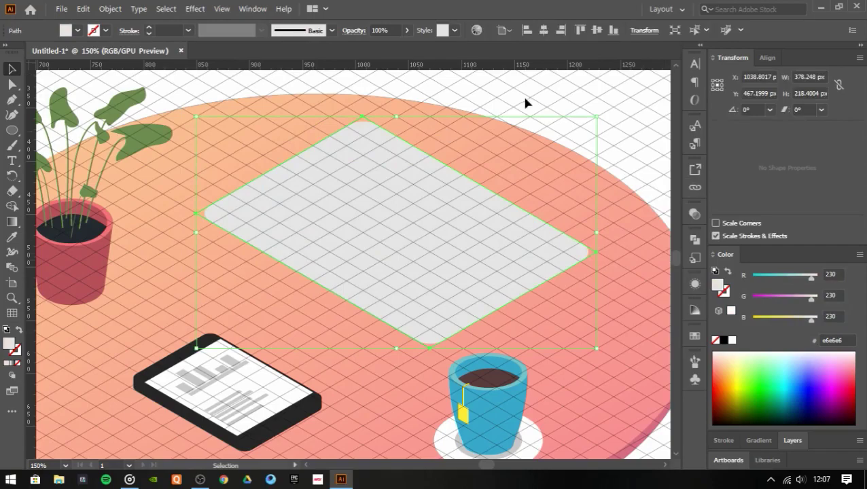
drag(344, 236, 349, 251)
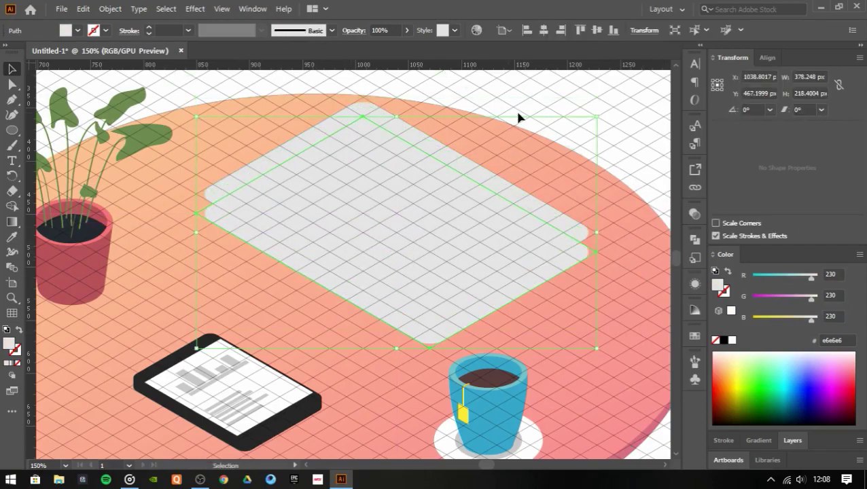
click(517, 106)
- Draw a short vertical edge line down from the slab's corner
click(457, 185)
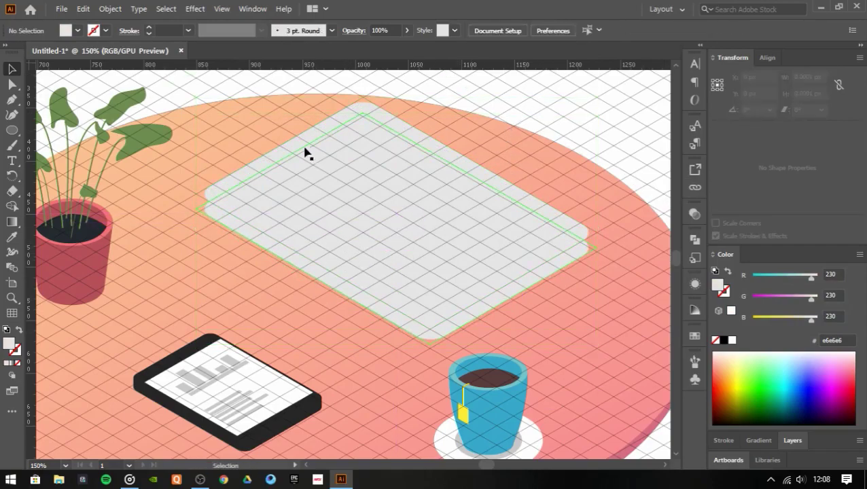
scroll(127, 163, down, 3)
scroll(257, 164, up, 1)
scroll(387, 194, up, 4)
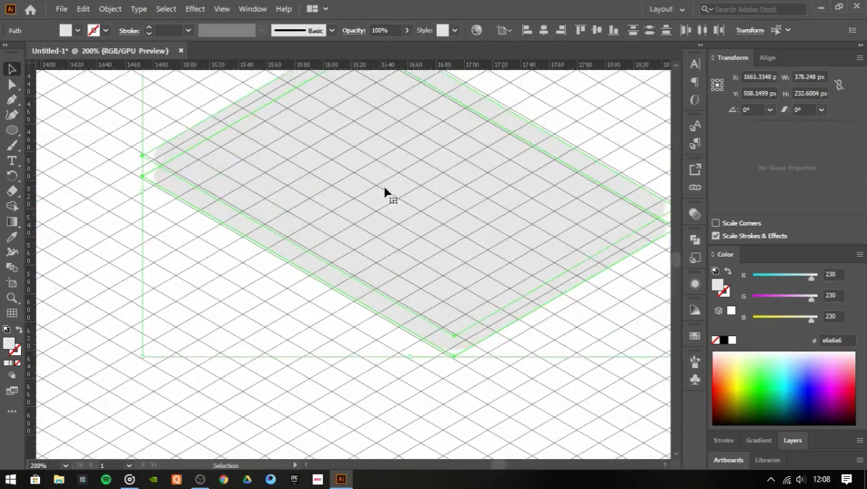
scroll(480, 210, down, 2)
scroll(258, 185, up, 1)
click(258, 185)
scroll(259, 185, up, 5)
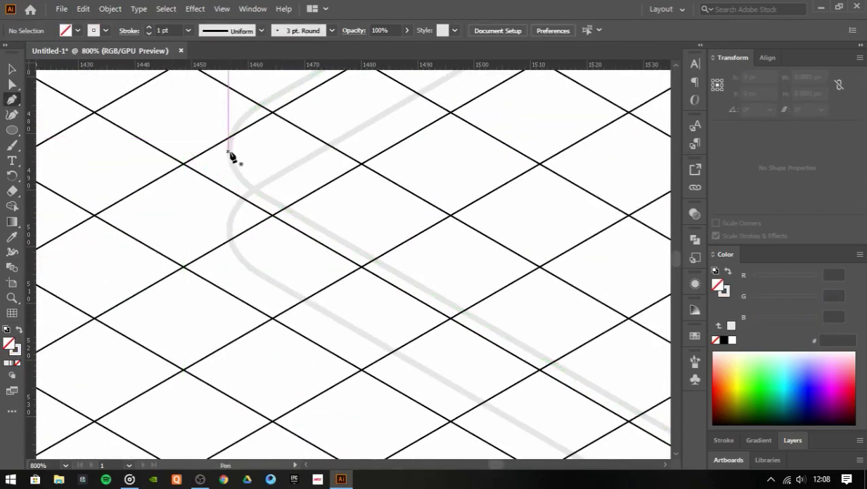
click(229, 155)
click(230, 236)
scroll(387, 123, right, 10)
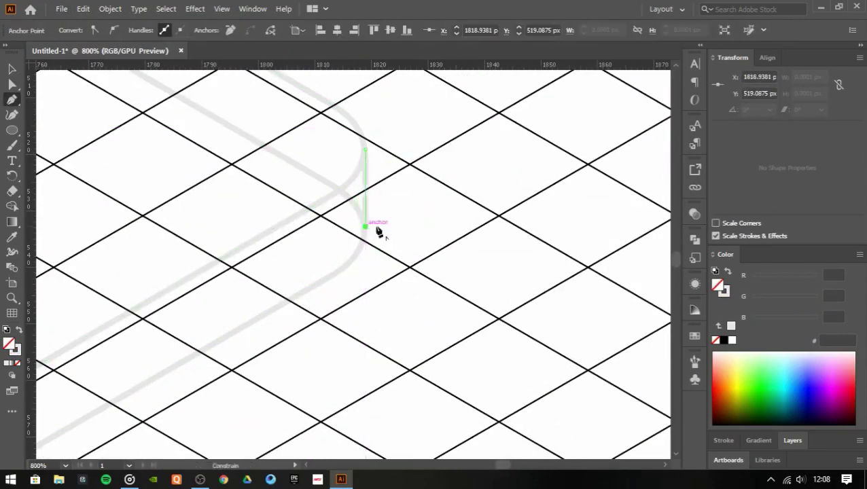
scroll(379, 232, down, 2)
- Cut the slab's curved outline at the corner with the Scissors tool
key(v)
click(351, 139)
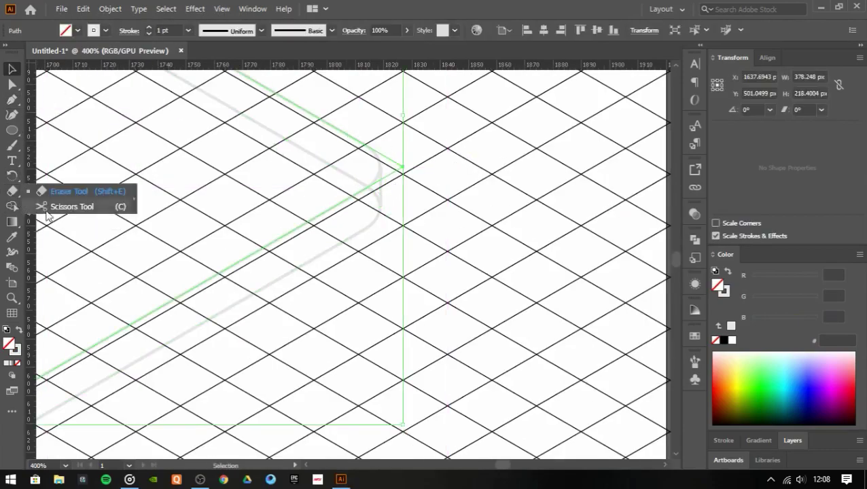
drag(11, 194, 75, 206)
scroll(381, 244, up, 6)
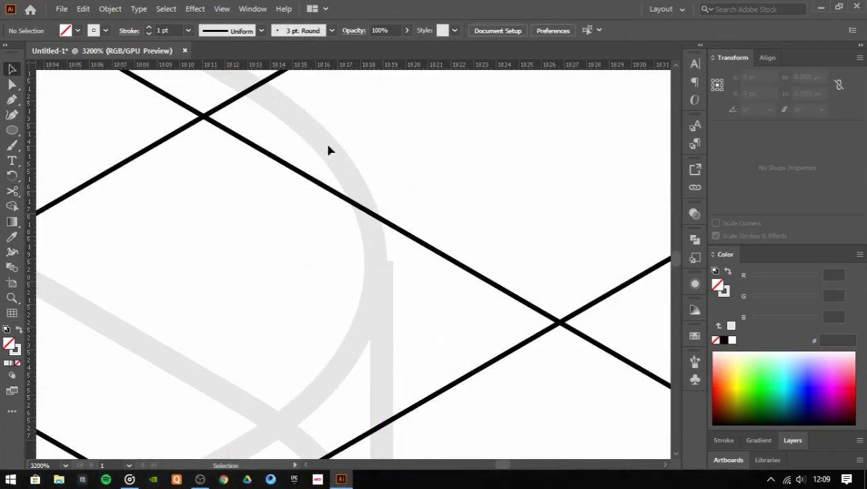
click(376, 251)
scroll(376, 251, up, 2)
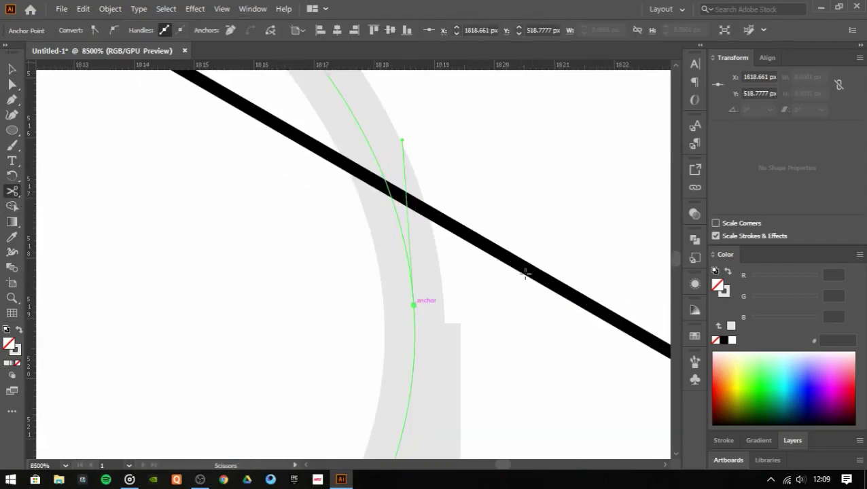
scroll(516, 230, down, 4)
scroll(318, 231, up, 4)
key(v)
scroll(318, 231, down, 3)
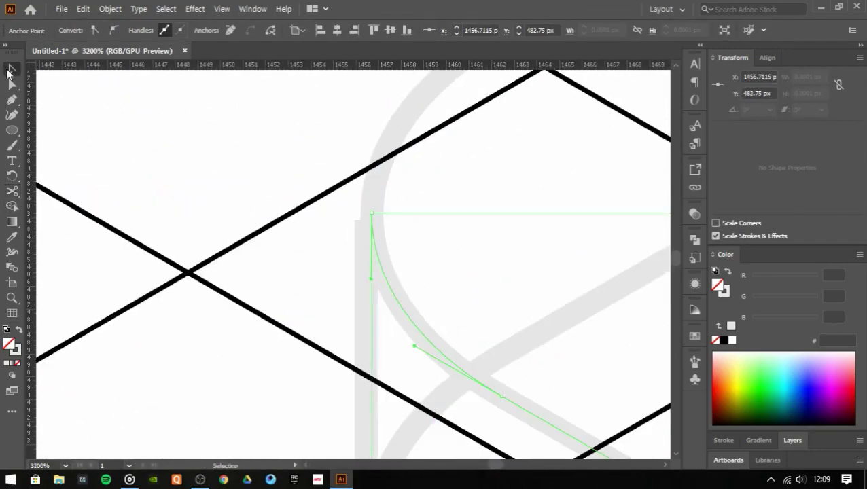
click(396, 190)
scroll(397, 191, down, 2)
click(352, 203)
scroll(392, 140, up, 4)
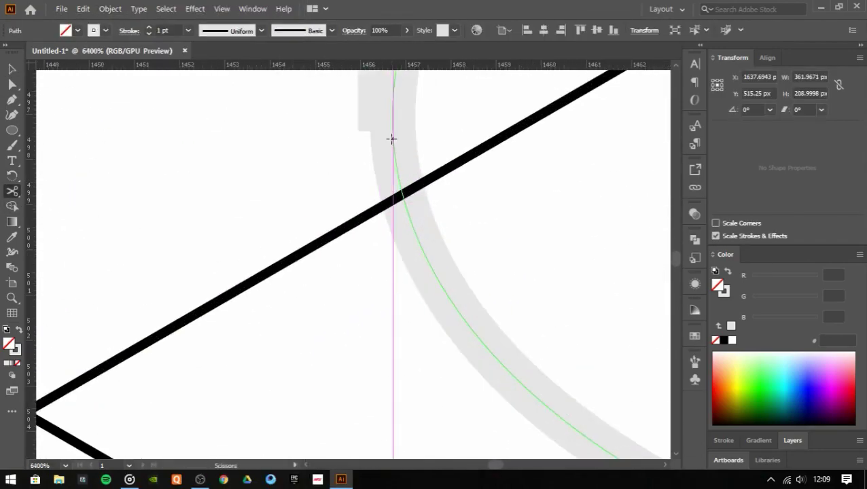
scroll(393, 144, up, 2)
- Reselect the vertical grey edge stroke at high zoom
key(c)
scroll(542, 217, down, 4)
scroll(331, 199, up, 2)
scroll(331, 200, up, 2)
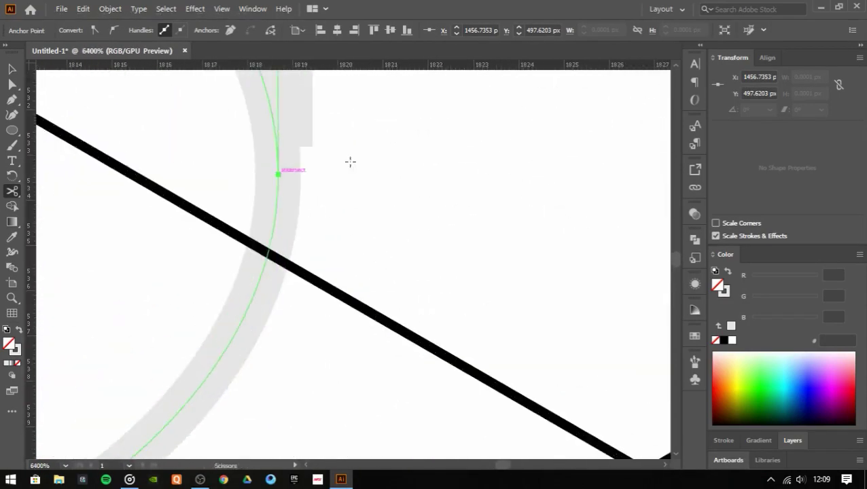
key(v)
scroll(393, 246, down, 2)
click(292, 170)
scroll(303, 149, down, 3)
scroll(304, 149, up, 4)
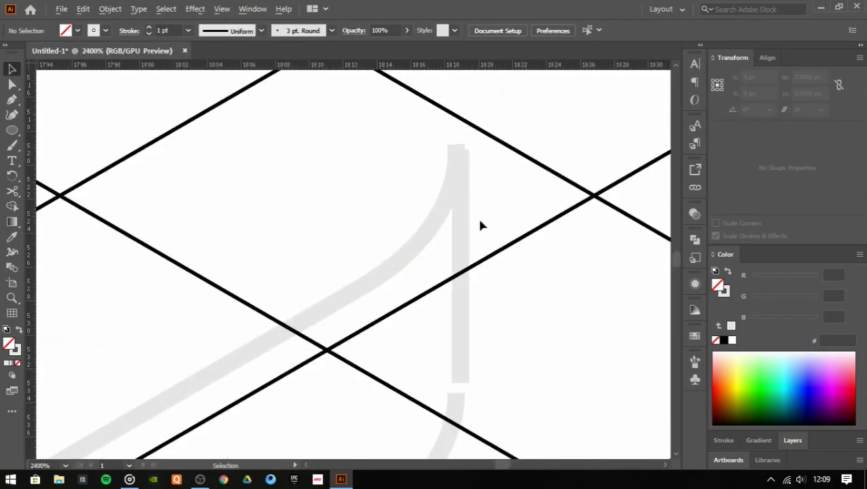
click(462, 204)
scroll(503, 189, up, 1)
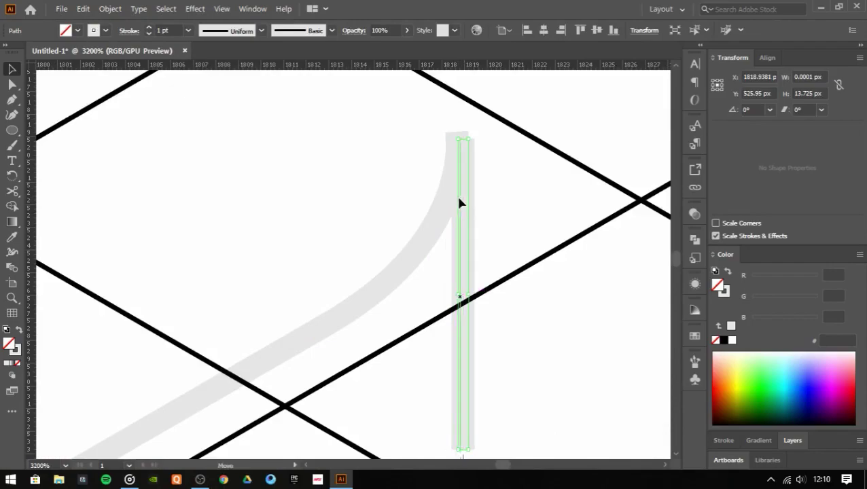
scroll(459, 199, down, 3)
- Marquee-select the curved corner's anchor points with Direct Selection to line them up
key(a)
drag(495, 232, 404, 290)
scroll(469, 258, up, 1)
scroll(469, 258, down, 1)
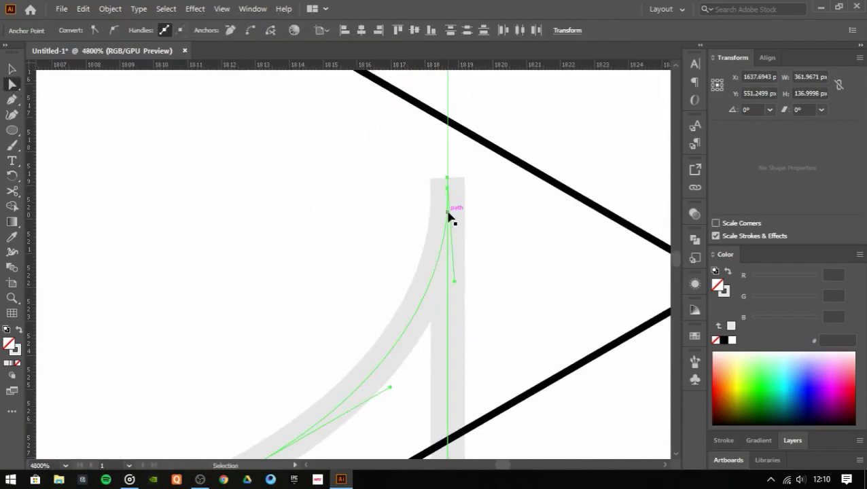
scroll(449, 217, down, 3)
scroll(322, 238, up, 3)
click(338, 231)
scroll(338, 231, up, 1)
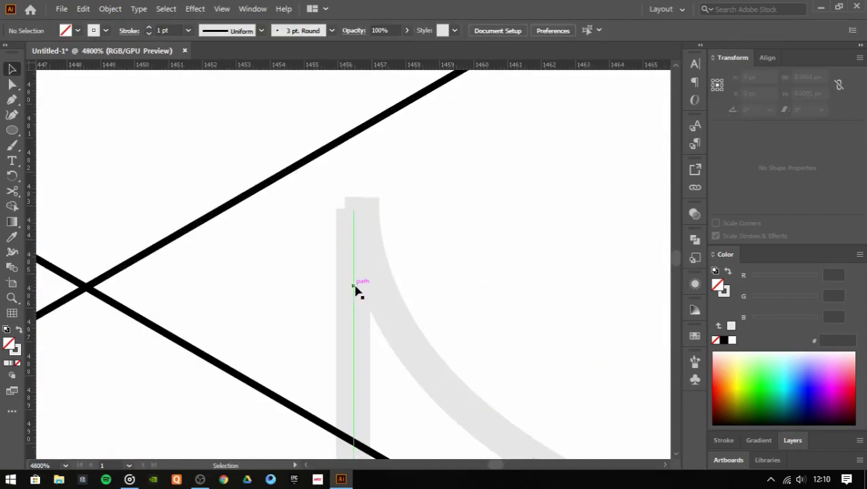
drag(320, 176, 409, 223)
scroll(318, 191, up, 1)
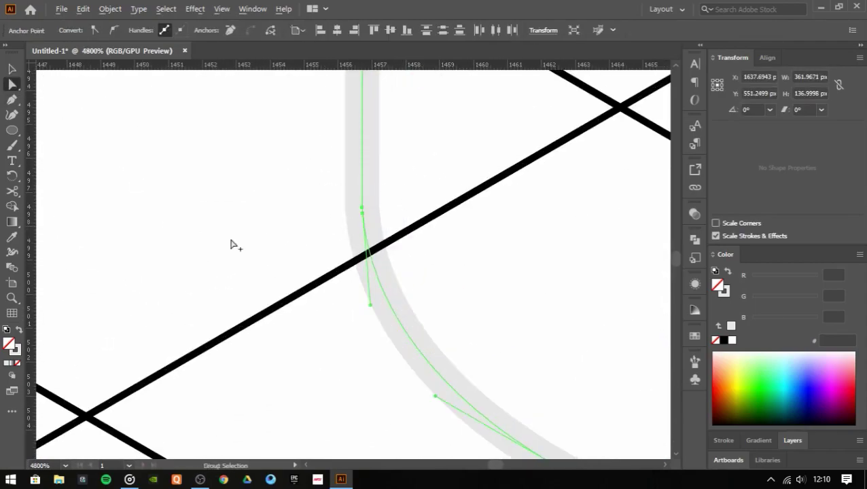
scroll(231, 245, down, 10)
scroll(223, 216, up, 3)
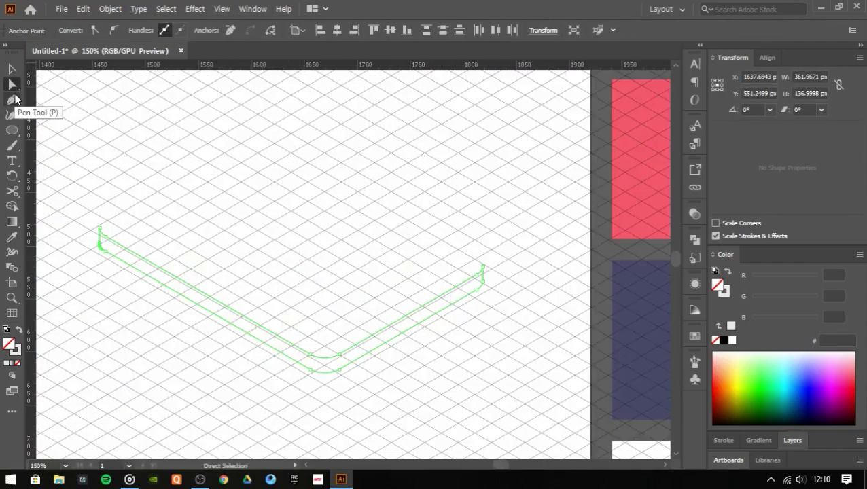
- Enter isolation mode on the tablet path and drag out a rectangle
click(10, 68)
double_click(149, 263)
click(185, 259)
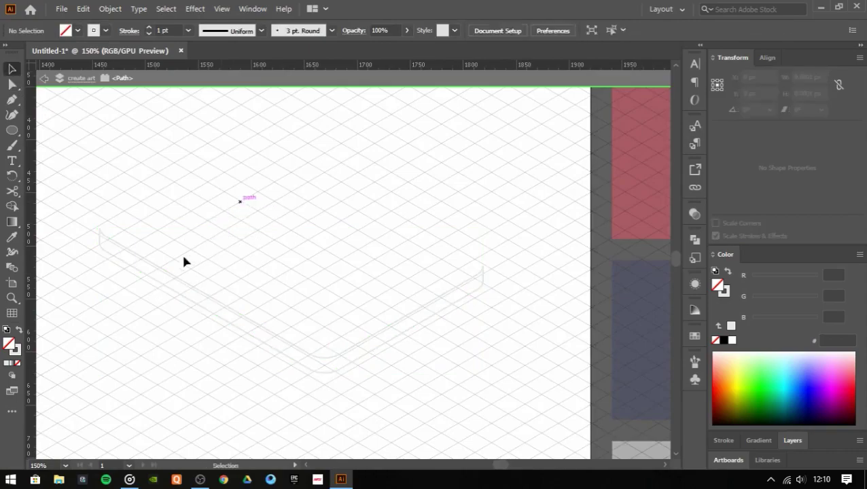
drag(12, 130, 48, 127)
drag(187, 171, 307, 261)
- Pen-draw the tablet's side-edge path along the grid and apply Round Corners to it
click(19, 99)
scroll(106, 226, up, 1)
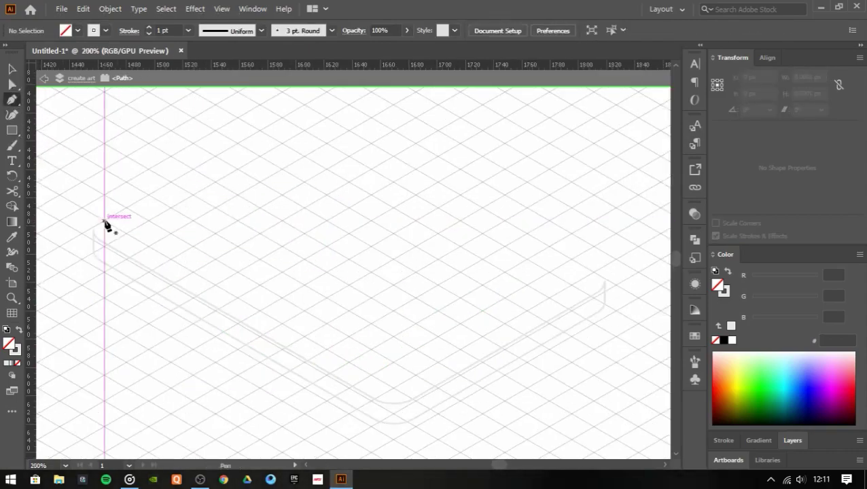
click(85, 238)
click(331, 389)
click(552, 261)
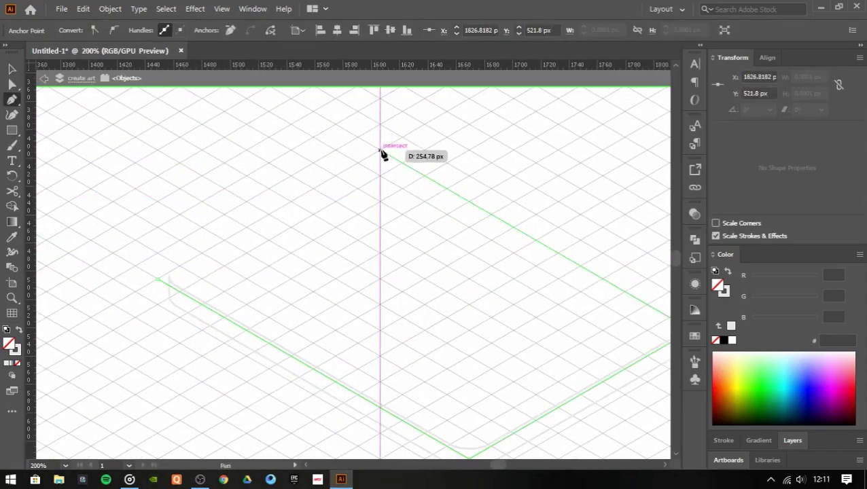
click(381, 155)
click(195, 8)
click(222, 34)
key(Return)
key(v)
- Fill the rounded side path black and nudge the tablet into place on the table
scroll(197, 228, up, 5)
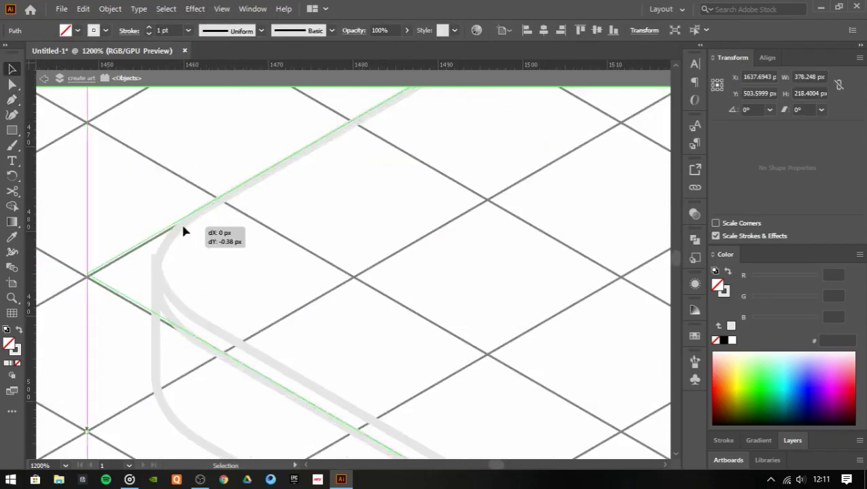
click(213, 200)
scroll(306, 237, down, 5)
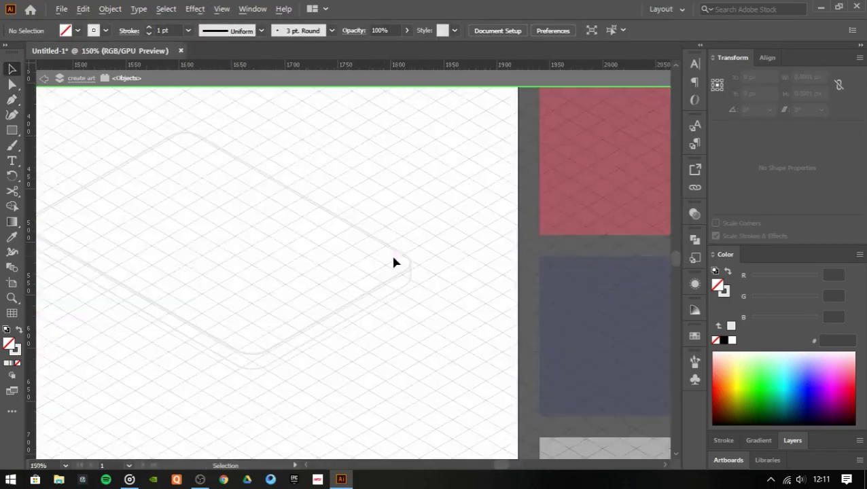
scroll(408, 264, up, 3)
click(400, 299)
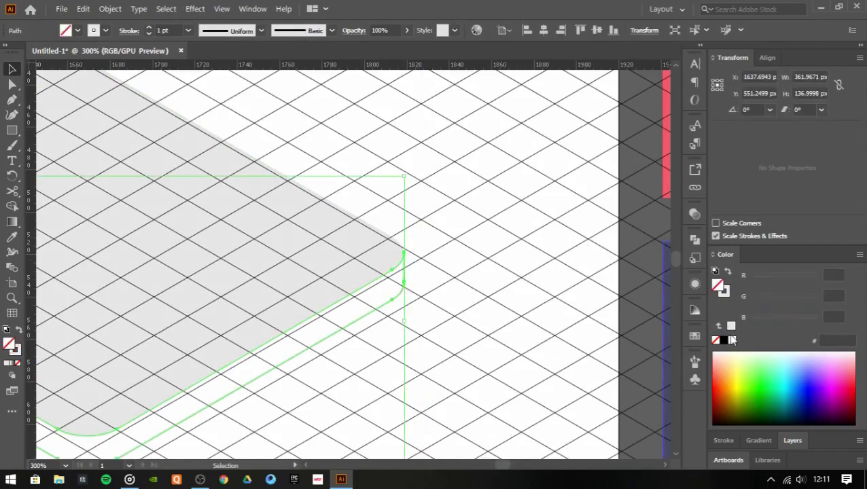
scroll(290, 294, down, 5)
scroll(299, 277, up, 4)
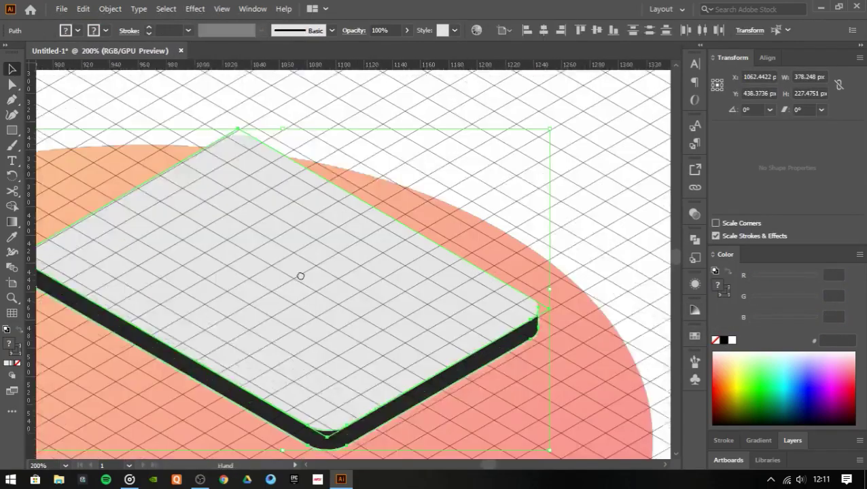
drag(346, 257, 360, 251)
- Reselect the tablet's light grey top shape
scroll(407, 238, down, 4)
scroll(486, 186, up, 4)
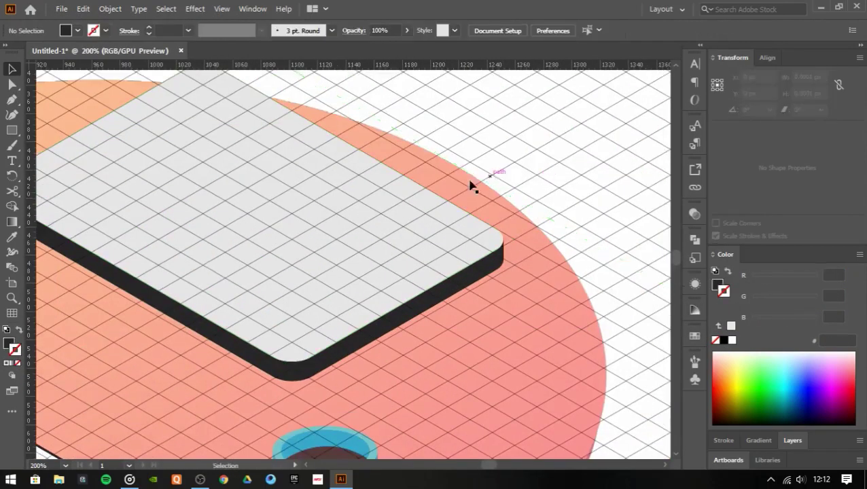
scroll(469, 190, right, 2)
click(415, 217)
key(p)
scroll(240, 265, up, 3)
- Draw a small diamond on the tablet's top face and fill it grey
scroll(235, 264, down, 3)
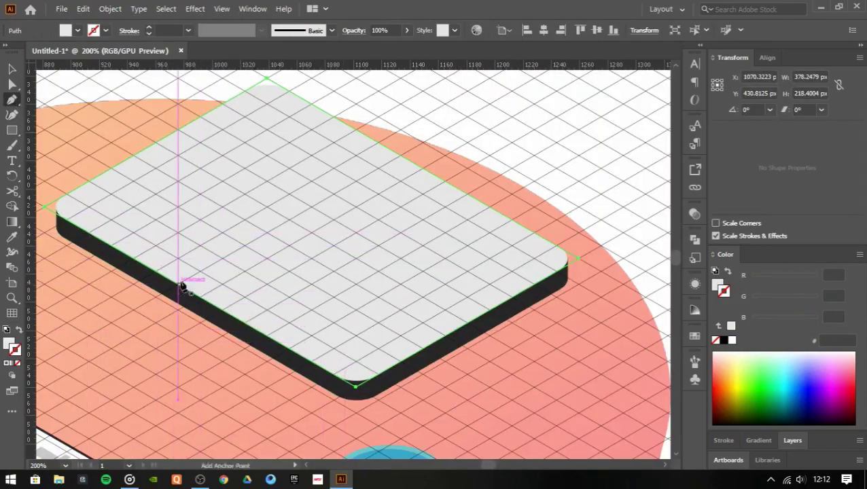
click(199, 271)
click(243, 246)
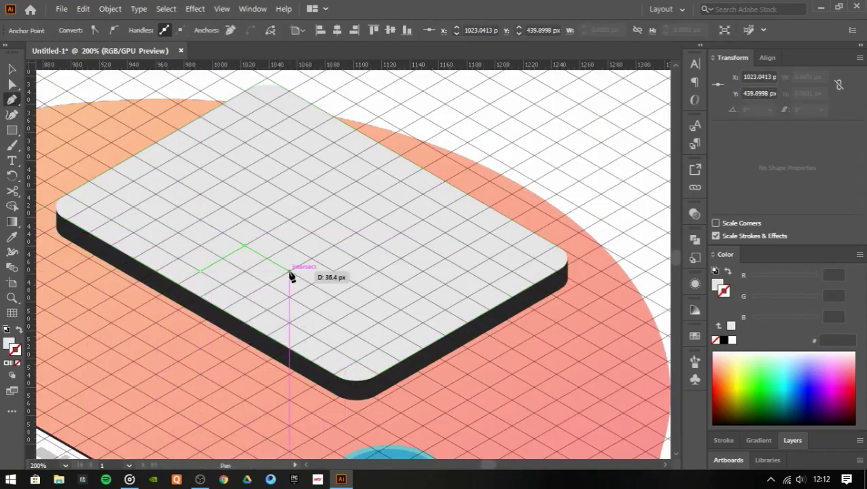
click(244, 251)
key(v)
scroll(249, 273, up, 2)
double_click(9, 344)
click(666, 228)
scroll(194, 252, up, 1)
- Round the diamond's corners by 2 px and set its fill to b7b7b7
click(195, 9)
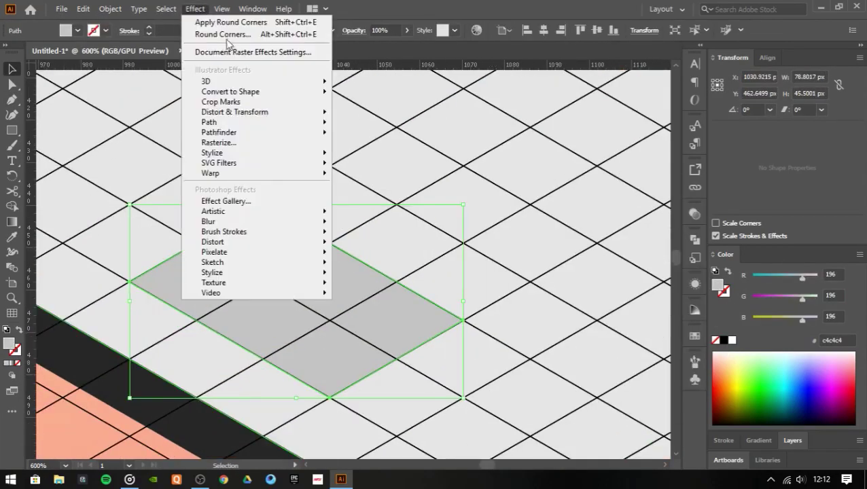
click(398, 211)
text(2)
key(Return)
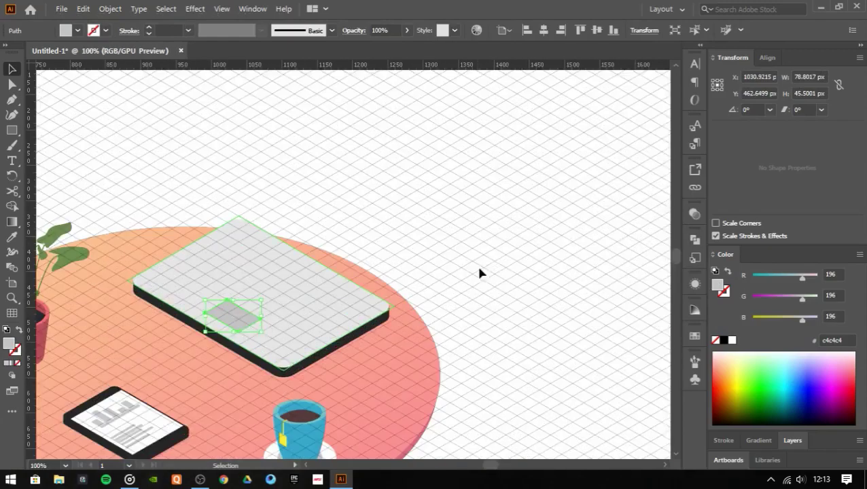
scroll(130, 330, down, 1)
double_click(9, 344)
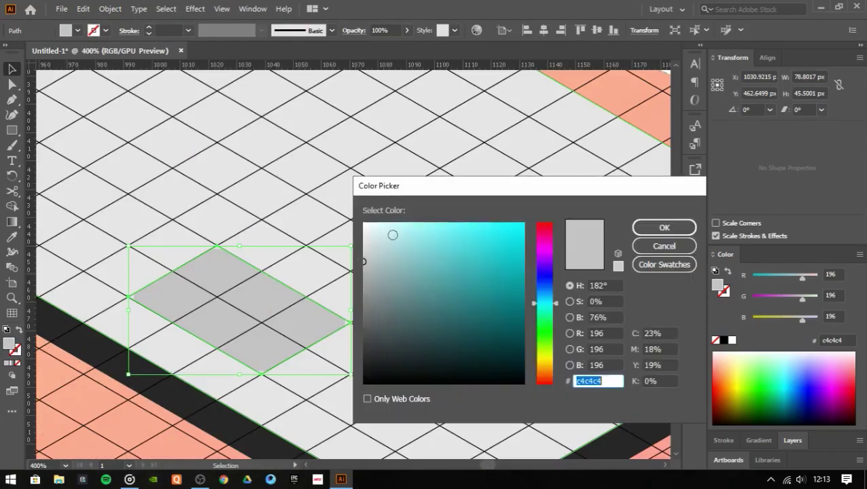
text(b7b7b7)
key(Return)
- Duplicate the diamond just below itself with a darker 969696 fill
scroll(184, 325, up, 1)
drag(219, 296, 221, 305)
double_click(9, 343)
text(969696)
key(ctrl+z)
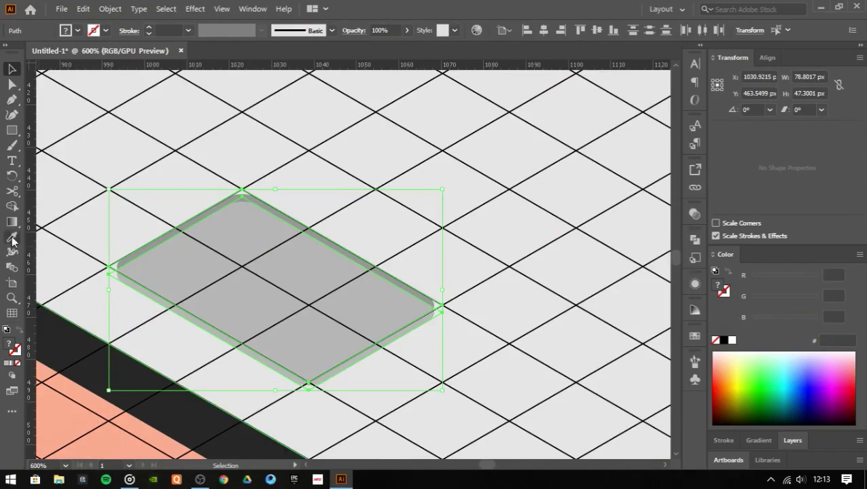
key(ctrl+z)
key(ctrl+shift+z)
key(ctrl+shift+z)
- Select both diamonds together for merging with the Shape Builder
key(shift+m)
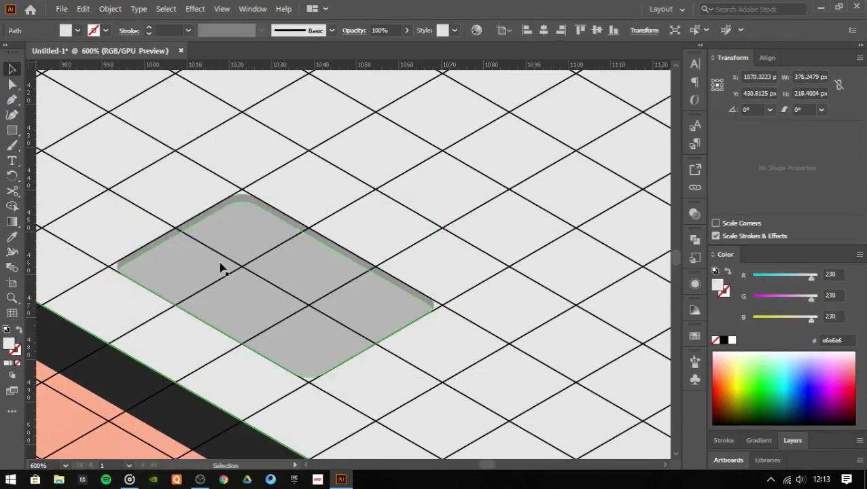
key(ctrl+=)
key(ctrl+=)
key(v)
click(255, 283)
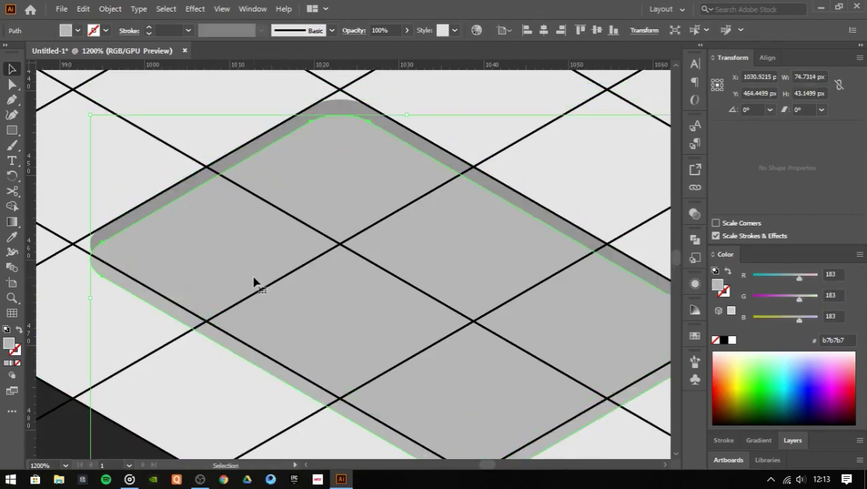
shift+click(380, 126)
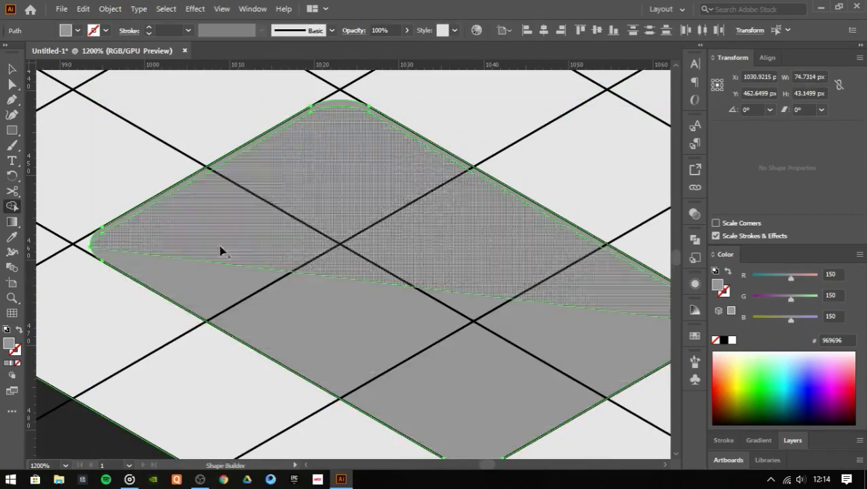
key(ctrl+minus)
key(ctrl+minus)
- Set the grid artwork on Layer 1 to 50% opacity in the Transparency panel
click(792, 441)
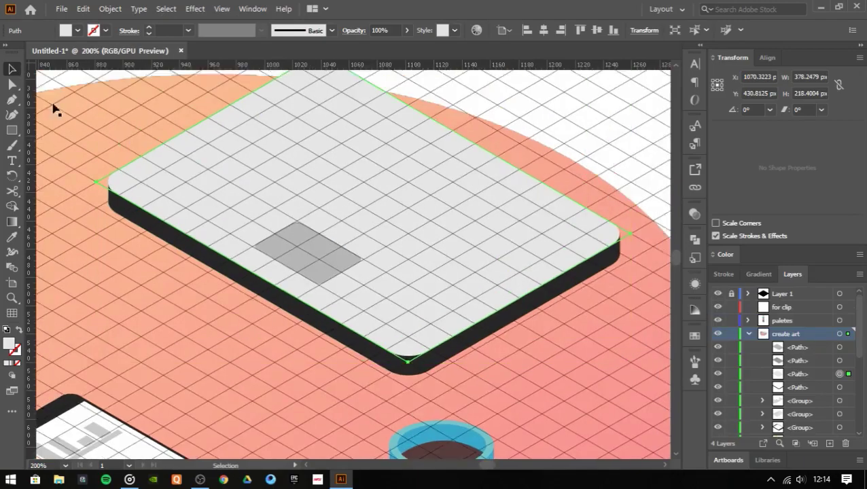
key(ctrl+=)
key(ctrl+=)
key(ctrl+shift+a)
click(840, 294)
key(ctrl+shift+F10)
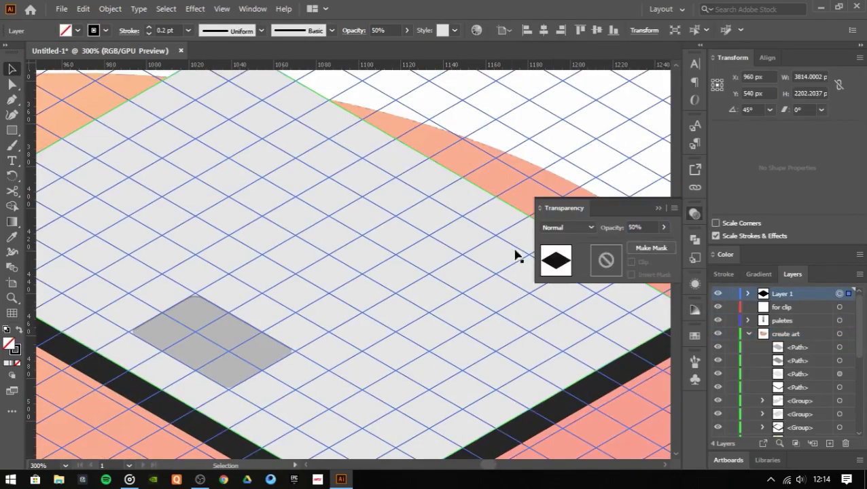
key(ctrl+shift+a)
click(658, 209)
click(12, 99)
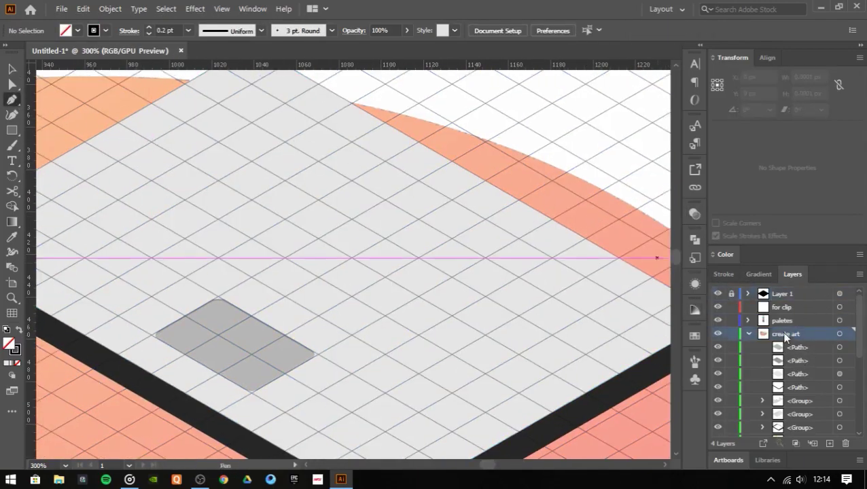
- Finish and close the grey panel outline over the laptop base's top
click(485, 411)
click(651, 316)
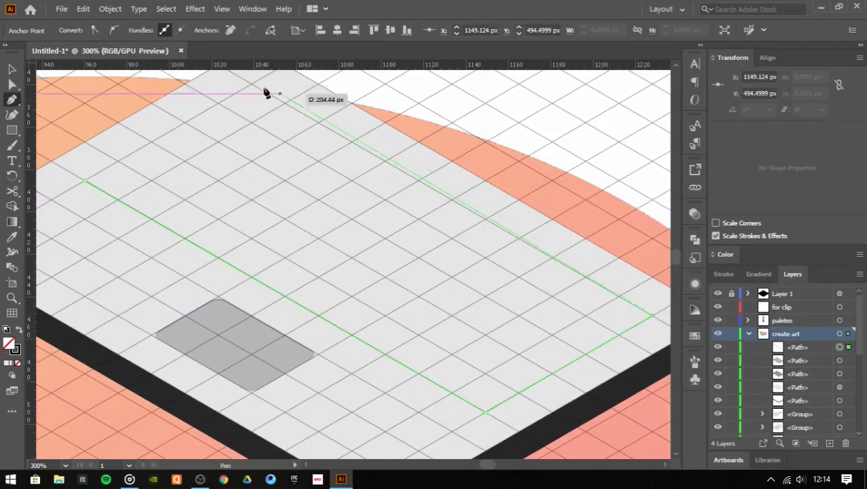
click(84, 182)
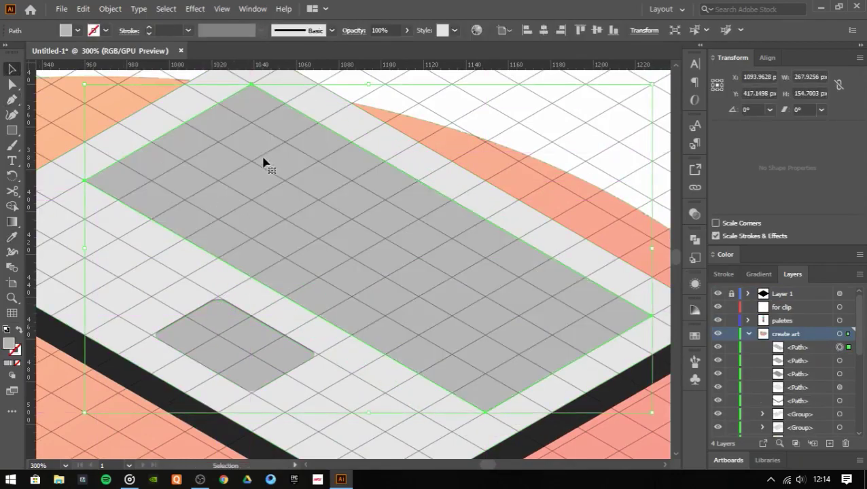
scroll(226, 280, up, 3)
scroll(226, 280, down, 3)
- Apply a Round Corners effect with a set radius to the grey panel
click(195, 8)
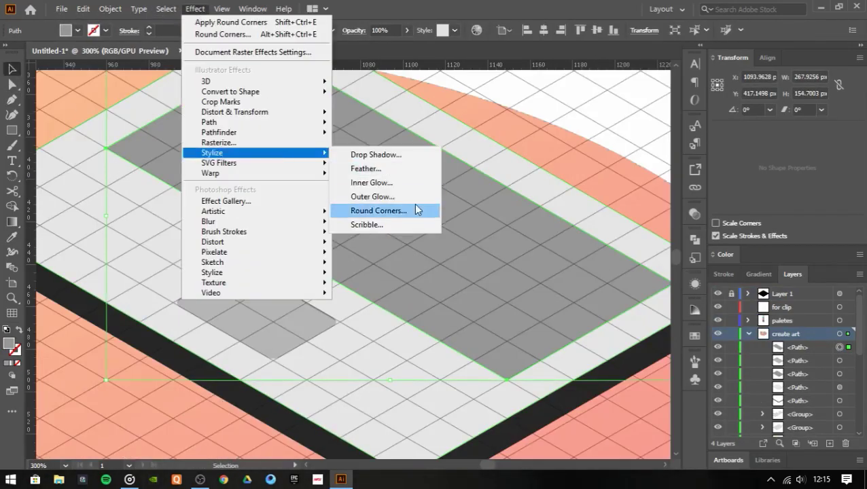
click(195, 8)
click(195, 8)
click(231, 35)
click(588, 236)
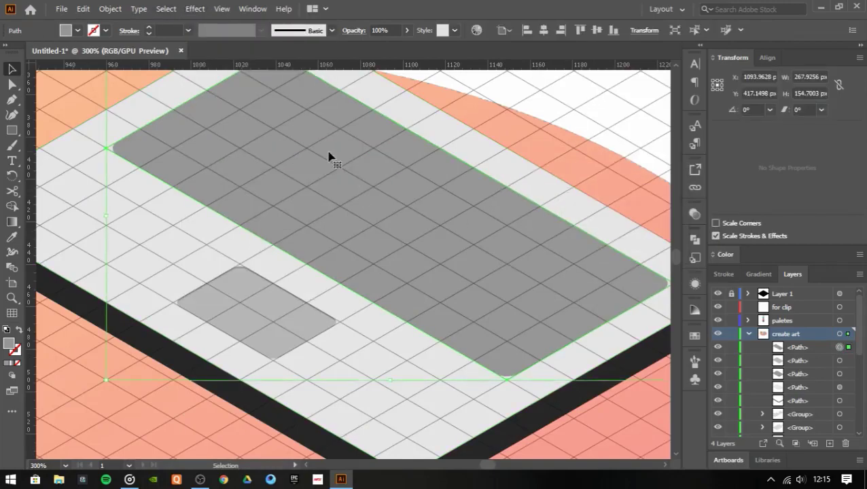
scroll(329, 155, up, 2)
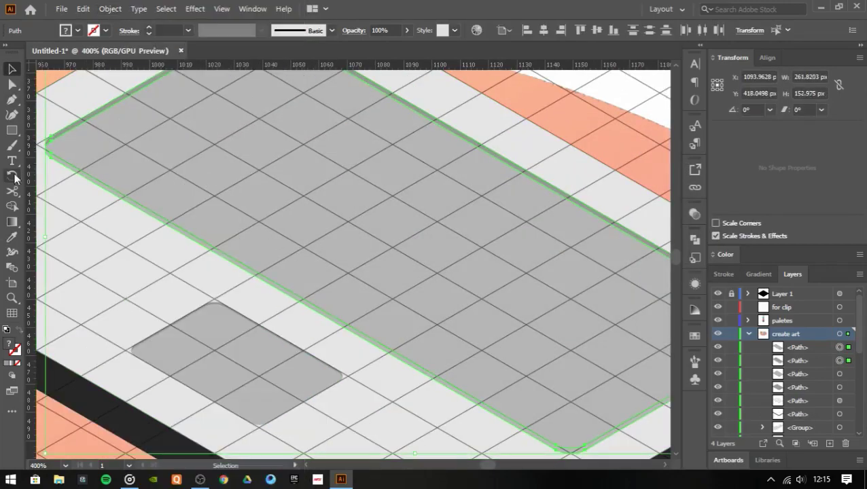
scroll(38, 97, down, 1)
- Select the large grey panel, deselect it, and zoom in on the base's back edge
click(329, 180)
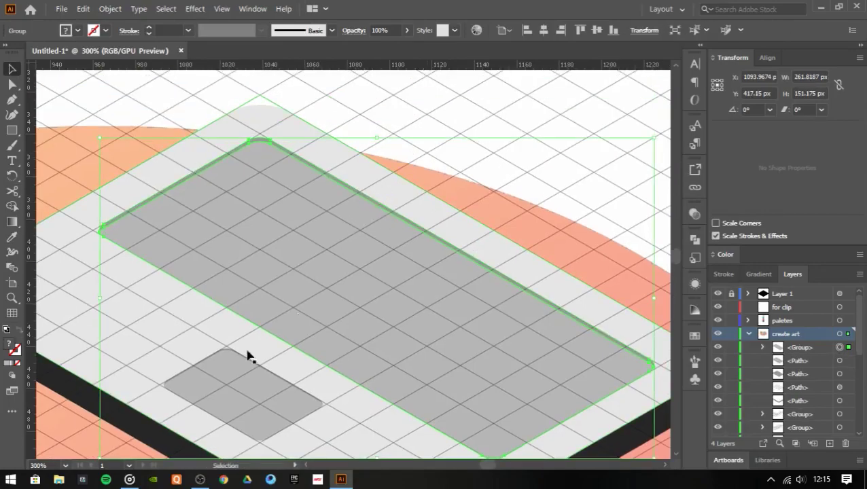
scroll(248, 356, up, 2)
key(ctrl+shift+a)
scroll(267, 354, up, 3)
scroll(339, 237, down, 6)
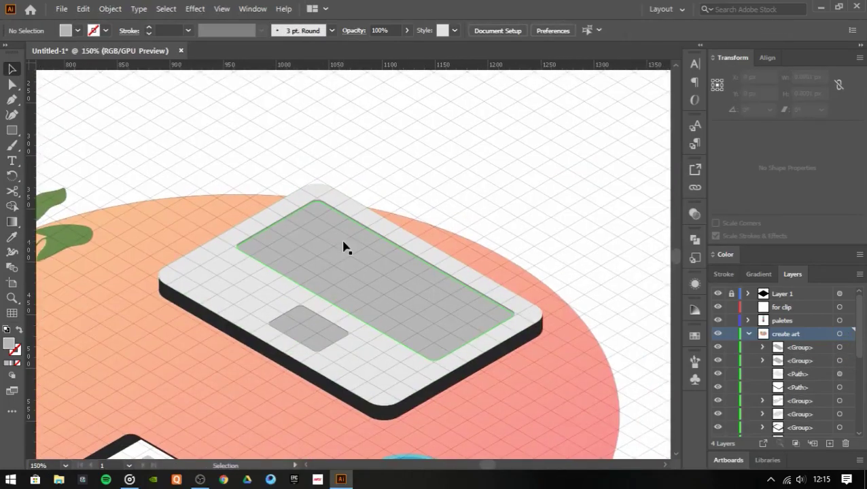
scroll(331, 240, up, 1)
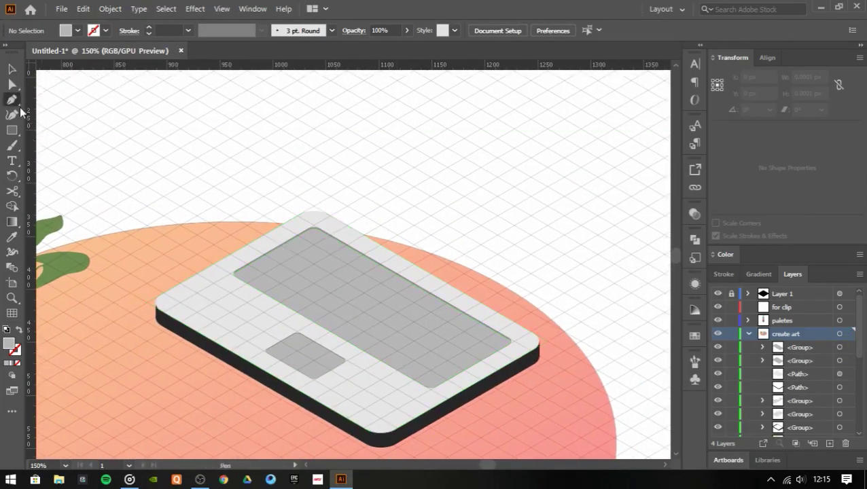
scroll(359, 250, up, 1)
scroll(359, 248, up, 2)
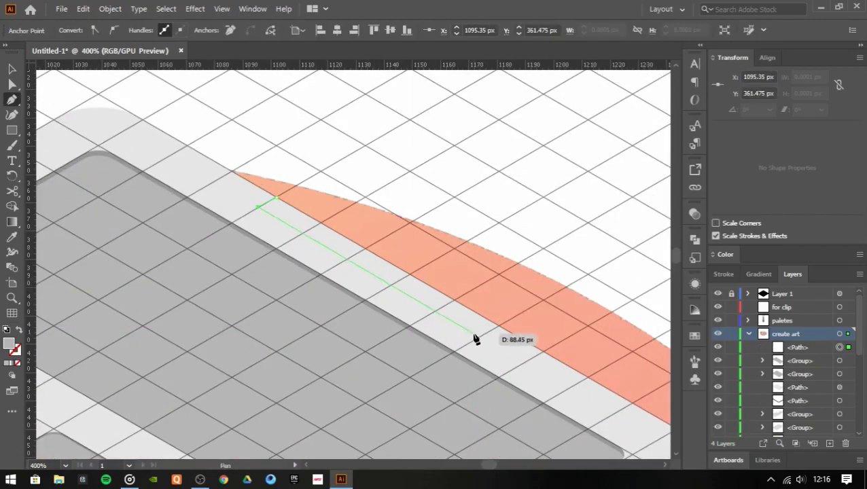
- Draw a closed thin strip along the laptop base's back edge and move it into place
click(498, 326)
click(477, 337)
click(258, 207)
click(289, 204)
key(v)
scroll(290, 208, down, 3)
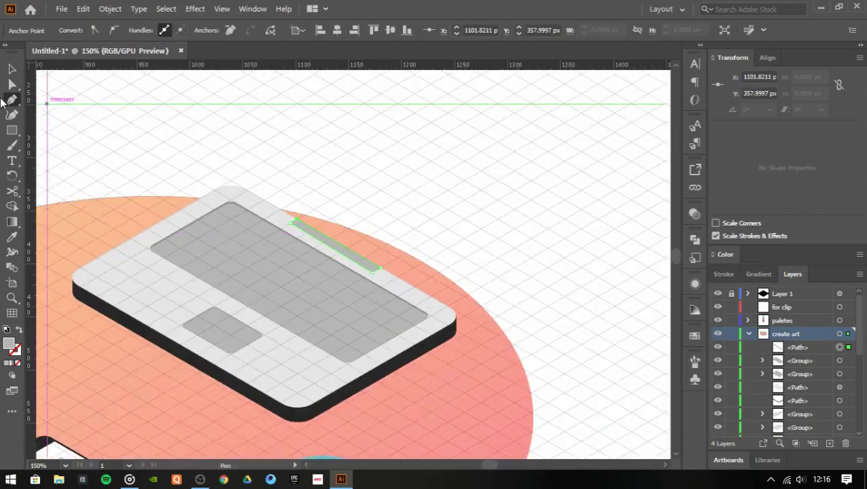
click(368, 275)
scroll(387, 272, up, 2)
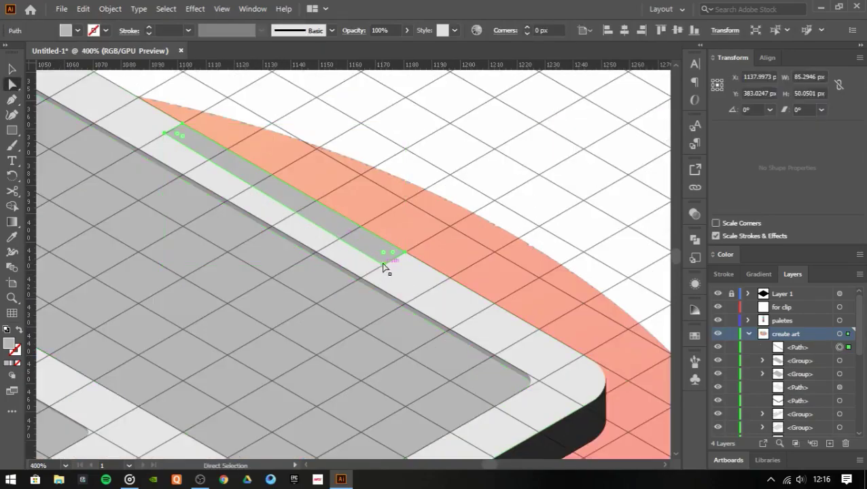
mouse_move(387, 271)
mouse_down()
mouse_move(358, 238)
mouse_move(471, 285)
mouse_up()
scroll(367, 164, down, 2)
- Fill the strip black and widen it by dragging its end points with Direct Selection
key(a)
scroll(497, 294, up, 2)
scroll(471, 284, down, 2)
click(352, 156)
key(v)
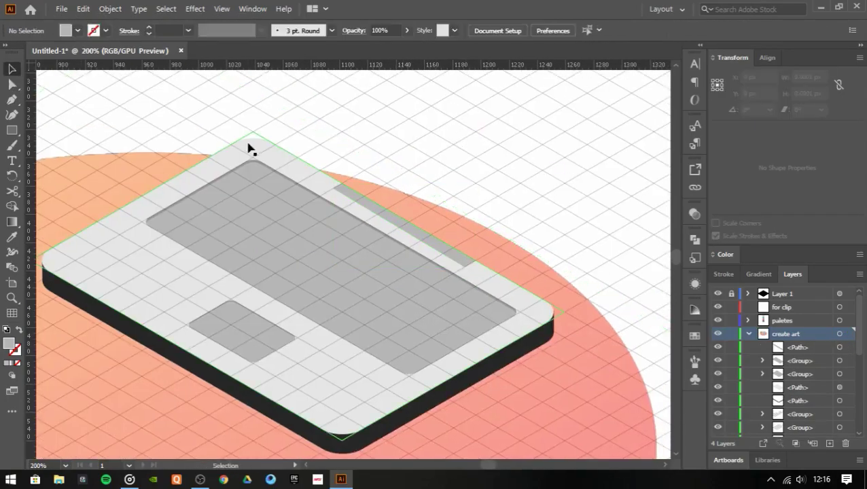
click(418, 194)
scroll(418, 193, up, 2)
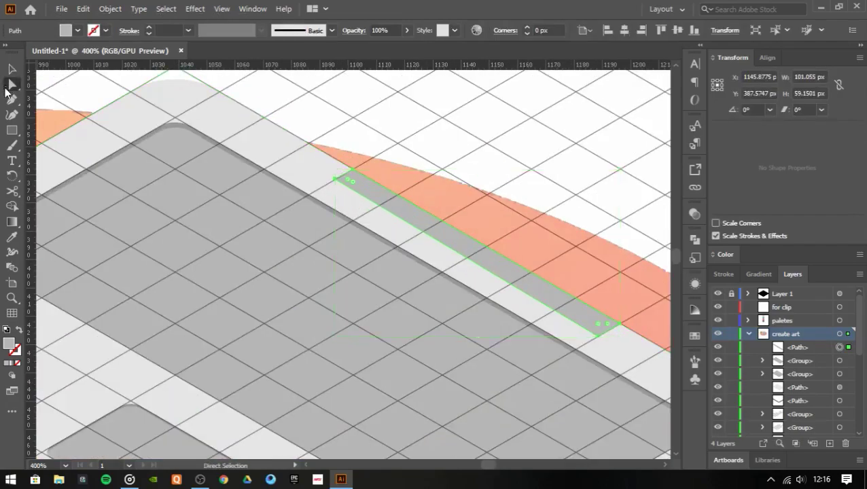
scroll(499, 328, down, 2)
scroll(408, 204, up, 2)
key(a)
click(280, 150)
drag(280, 153, 258, 168)
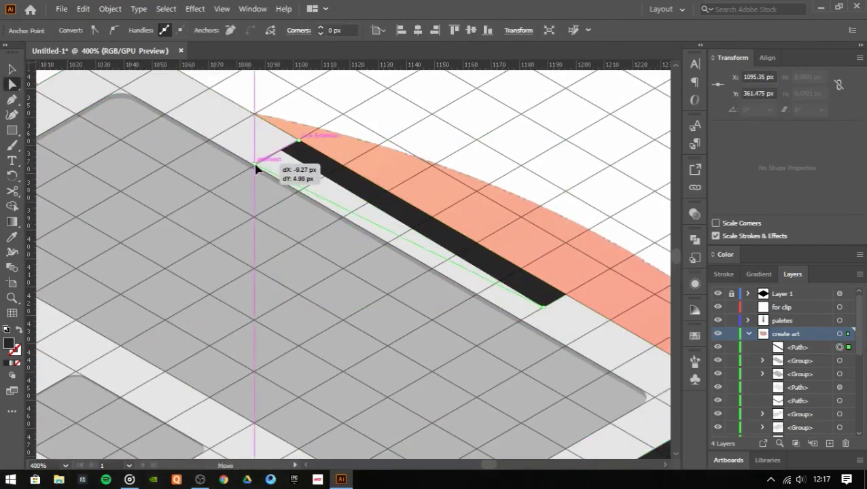
drag(543, 306, 526, 325)
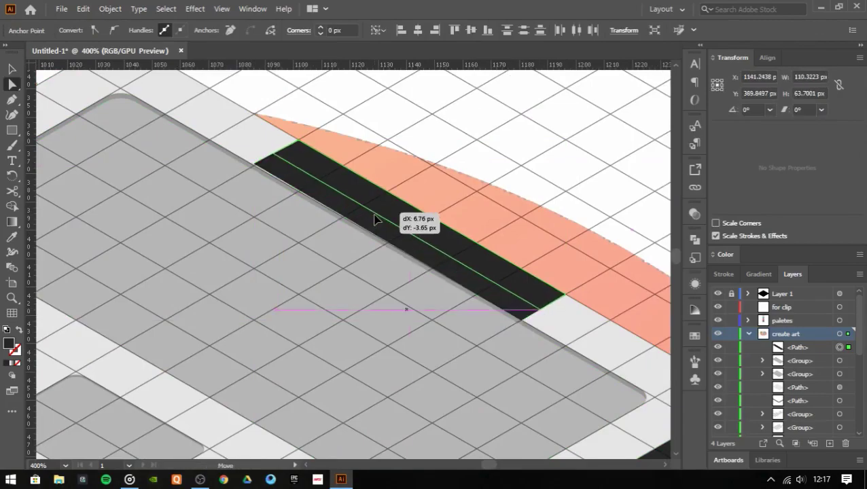
drag(374, 220, 378, 217)
- Give the black strip 4 px Round Corners so its ends are rounded
scroll(389, 183, up, 2)
scroll(389, 183, up, 2)
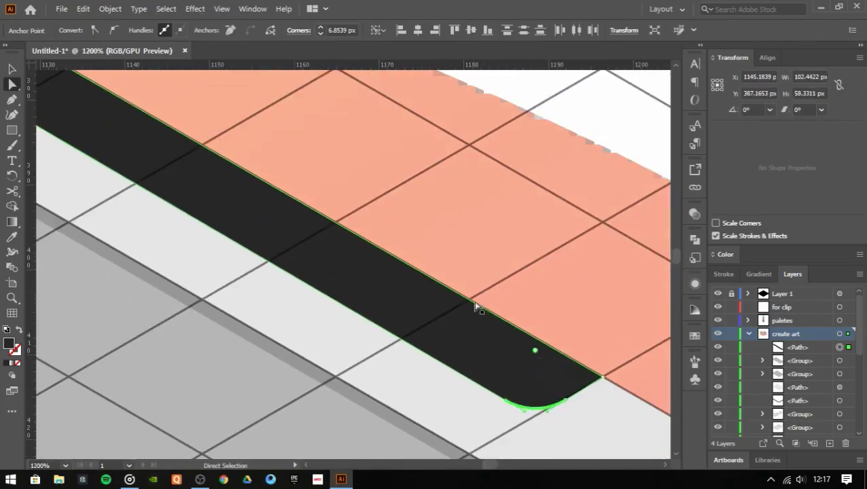
scroll(476, 307, down, 2)
key(v)
click(222, 9)
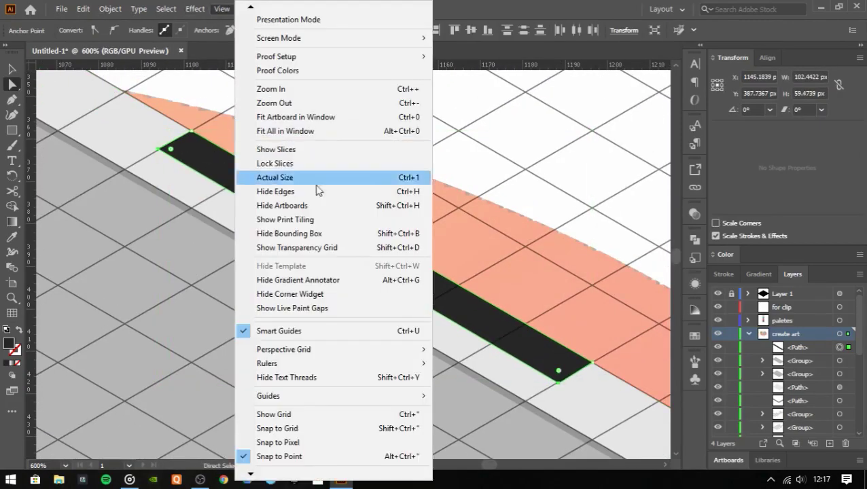
click(380, 216)
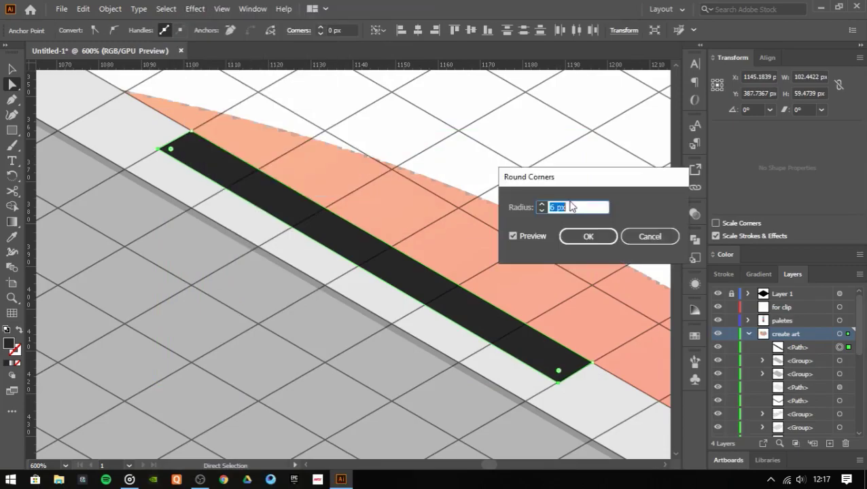
click(613, 237)
scroll(167, 145, up, 4)
drag(270, 109, 265, 197)
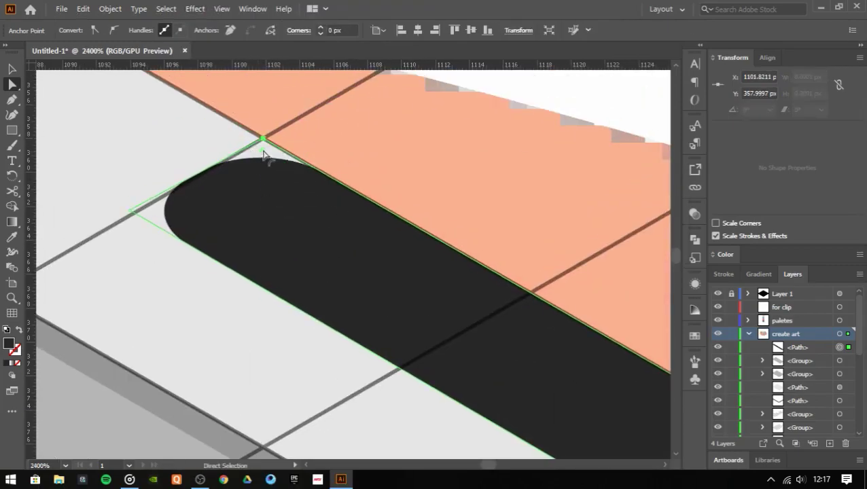
scroll(294, 201, down, 2)
drag(367, 320, 387, 340)
- Select the laptop base group
key(v)
click(316, 196)
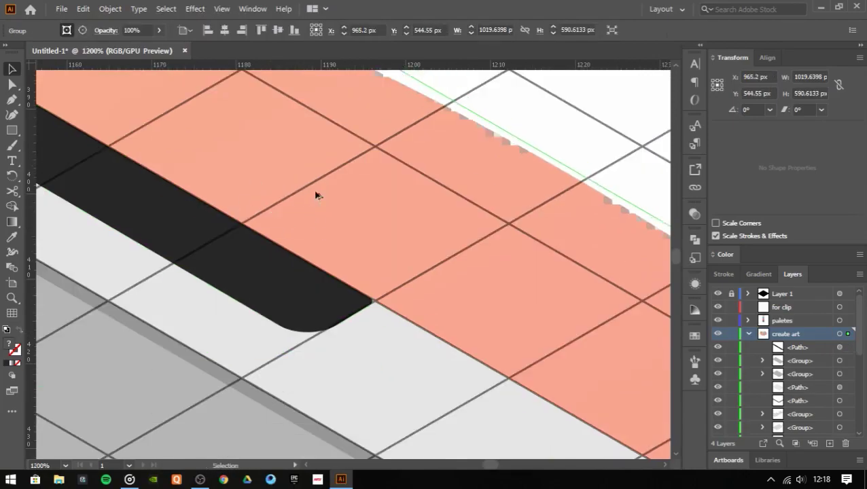
scroll(372, 150, down, 5)
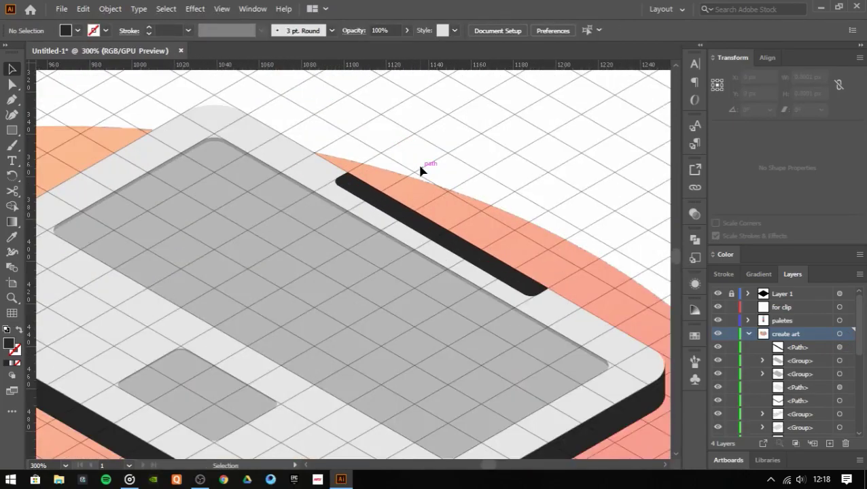
key(p)
scroll(300, 116, down, 3)
- Pen-draw the upright dark laptop lid on the hinge and round its corners
click(218, 204)
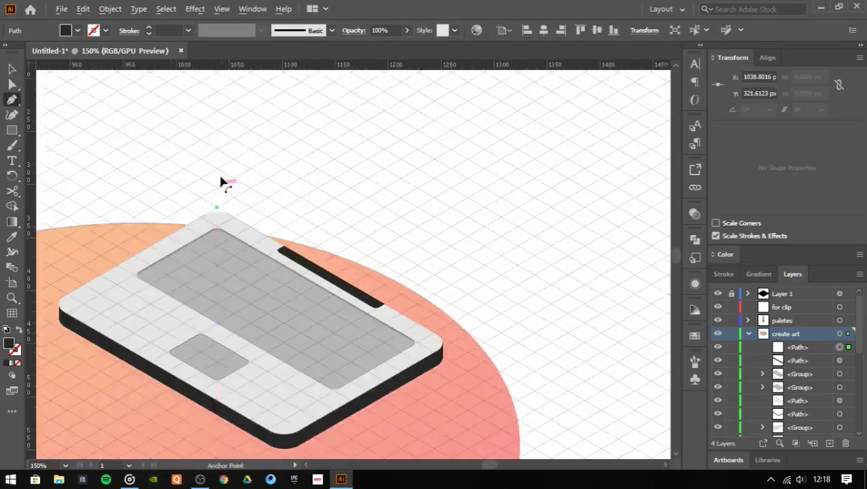
click(231, 104)
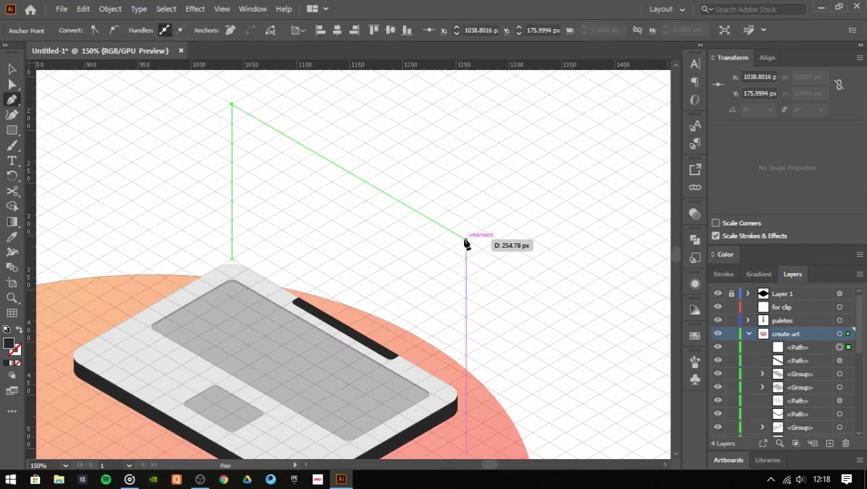
click(466, 239)
click(465, 393)
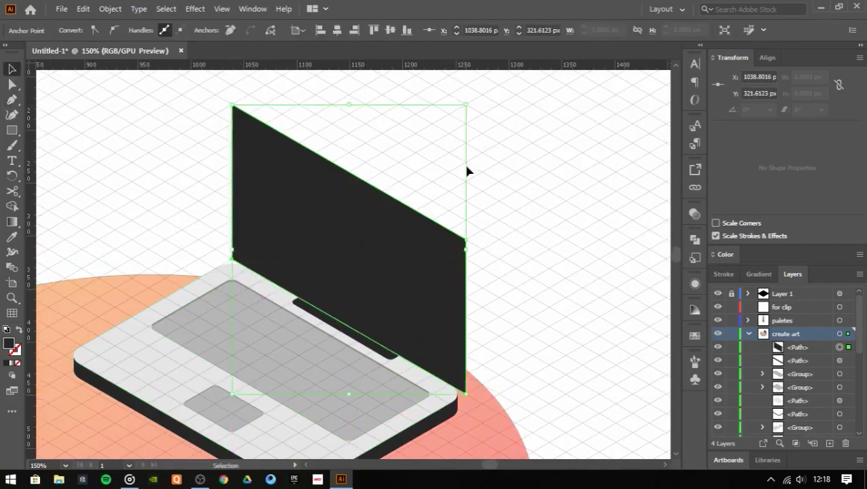
drag(327, 220, 327, 218)
key(ctrl+alt+shift+e)
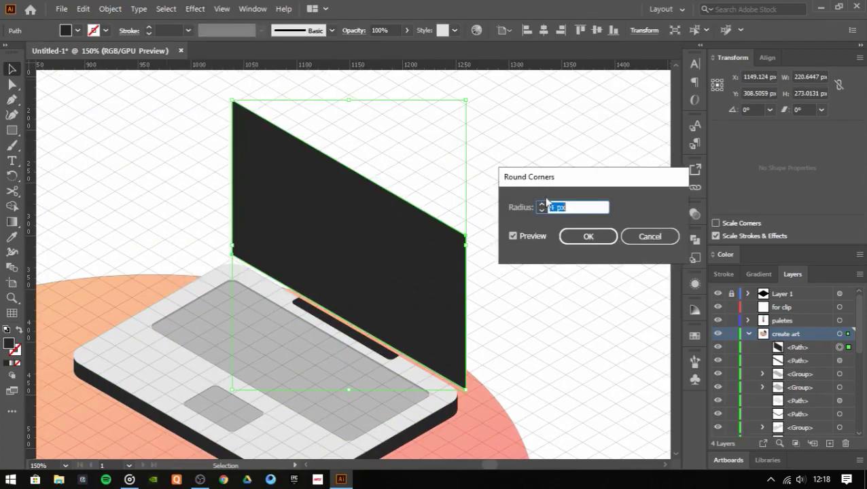
key(Return)
- Draw a white inner display inside the lid and enlarge it toward the top-right
click(353, 170)
key(ctrl+plus)
key(p)
click(257, 134)
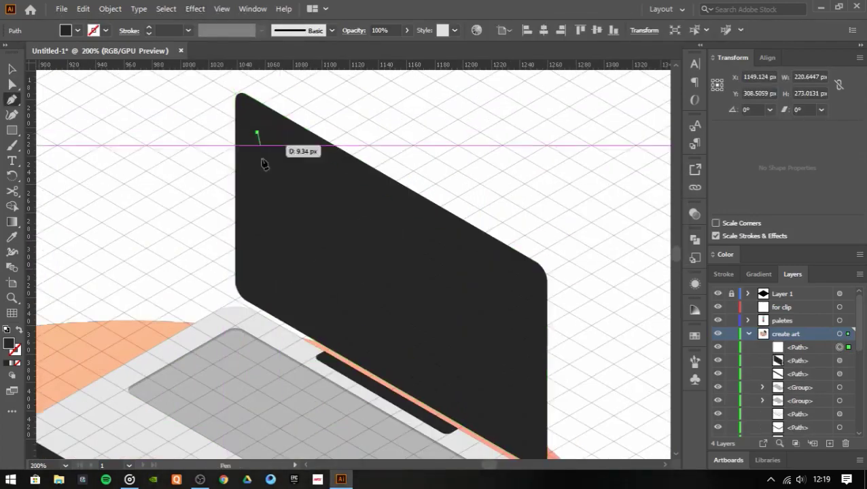
click(258, 287)
key(comma)
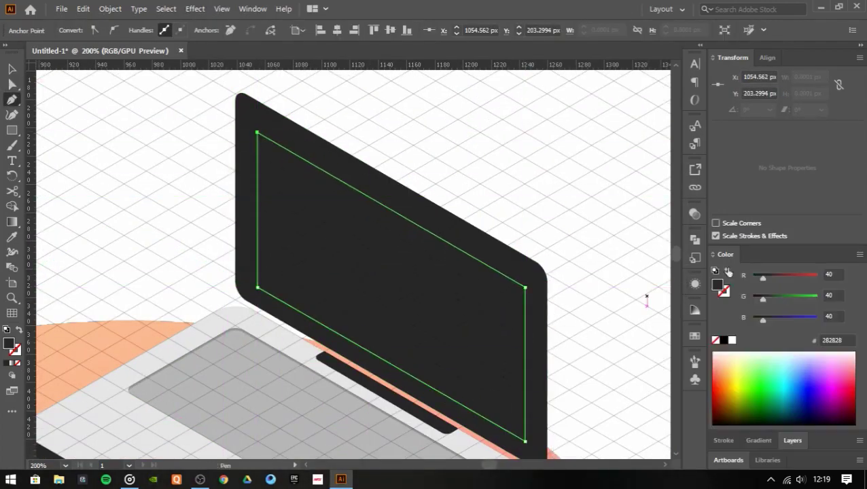
key(v)
drag(525, 133, 543, 105)
click(531, 210)
drag(531, 210, 479, 168)
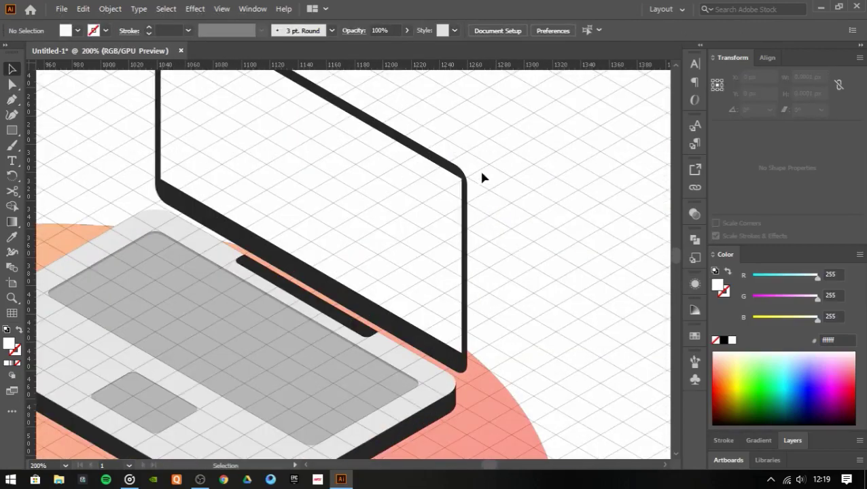
- Adjust the lid frame's corner points and move the hinge anchors to meet the lid
click(447, 188)
key(ctrl+minus)
key(a)
drag(503, 222, 471, 246)
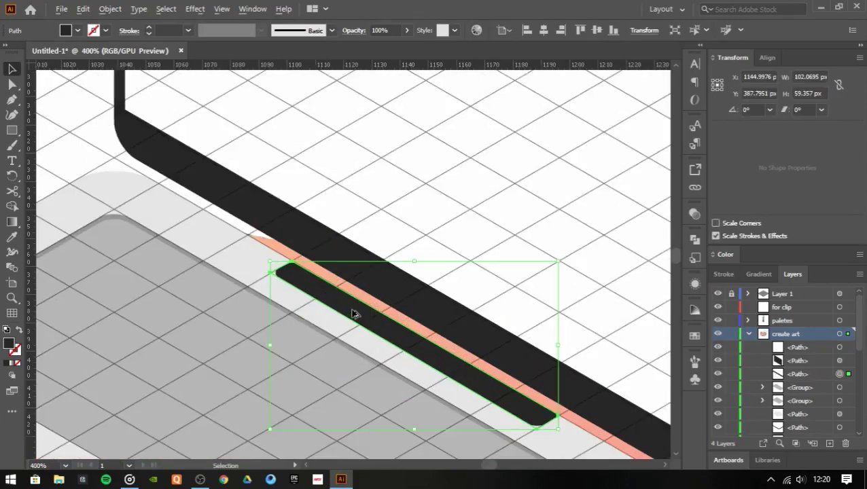
key(a)
mouse_move(295, 226)
mouse_down()
mouse_move(274, 237)
mouse_move(322, 215)
mouse_move(336, 225)
mouse_up()
scroll(356, 279, up, 3)
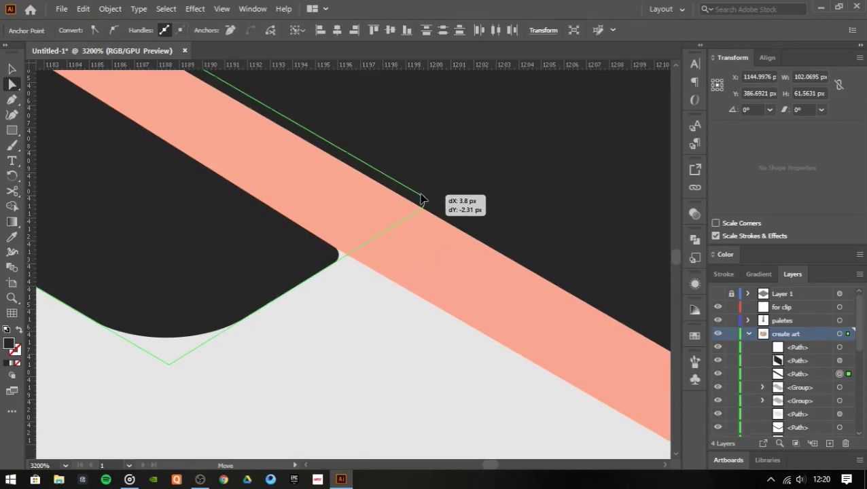
drag(421, 199, 422, 199)
scroll(294, 228, down, 5)
scroll(337, 329, down, 5)
key(ctrl+shift+a)
key(v)
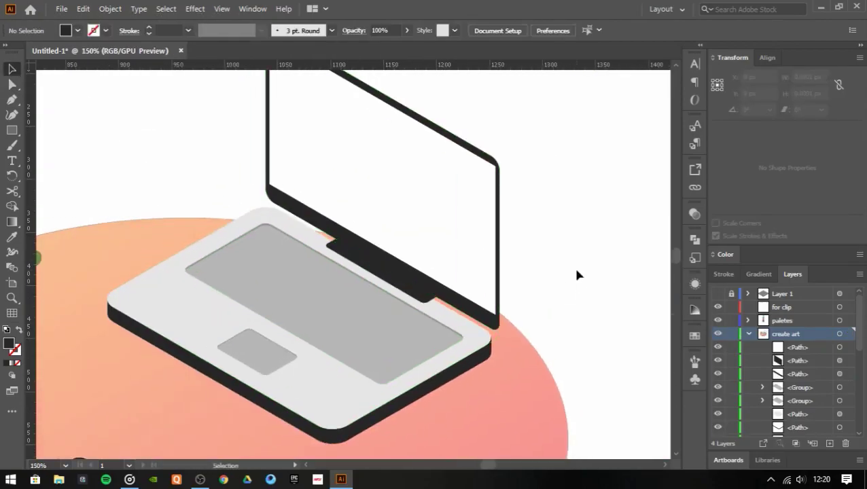
- Draw a new white 378 × 236.25 px rectangle beside the laptop
click(388, 282)
drag(374, 145, 384, 223)
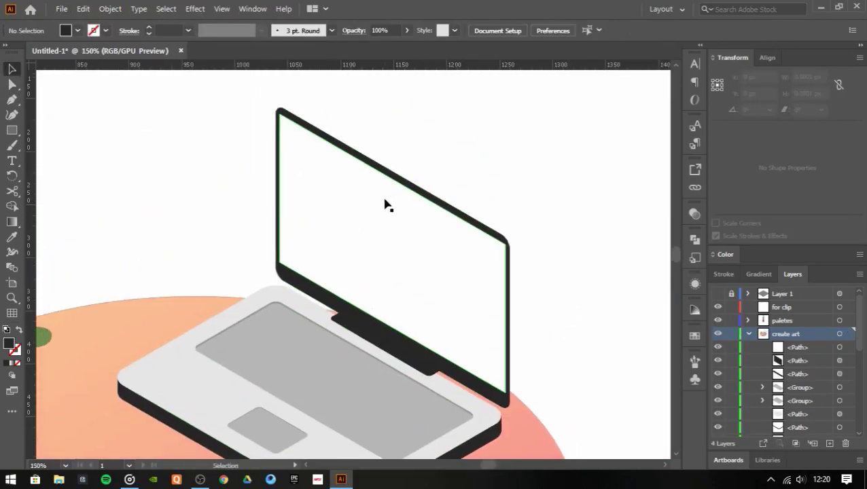
scroll(275, 203, down, 2)
key(m)
drag(306, 163, 420, 273)
scroll(350, 250, up, 2)
- Duplicate the tall bar to the right until there are six bars
key(ctrl+minus)
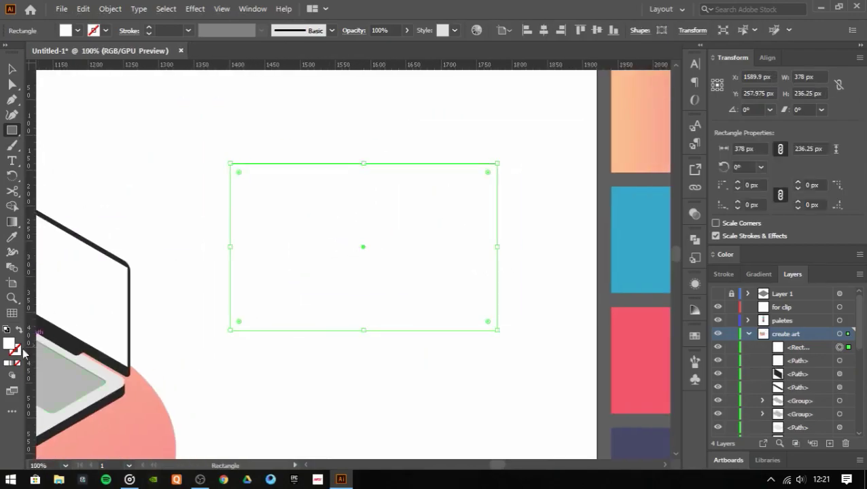
click(41, 203)
key(Escape)
key(v)
key(ctrl+shift+a)
key(ctrl+plus)
drag(258, 236, 299, 235)
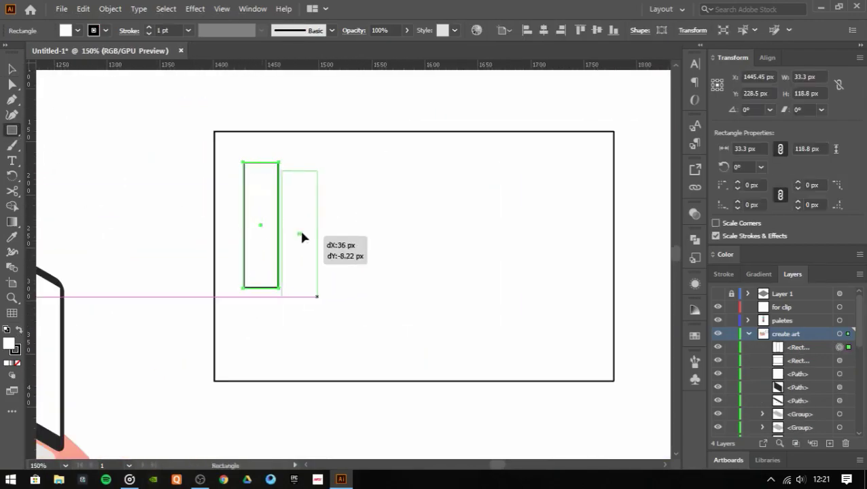
key(ctrl+d)
key(ctrl+d)
key(ctrl+d)
key(ctrl+d)
- Vary the bar heights and move the bars down to the frame's bottom
drag(305, 165, 310, 196)
key(v)
click(359, 185)
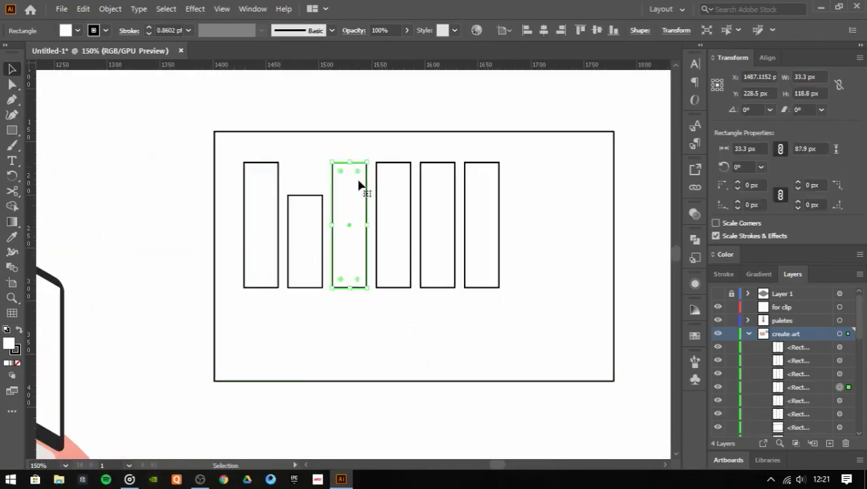
click(340, 171)
drag(350, 167, 349, 178)
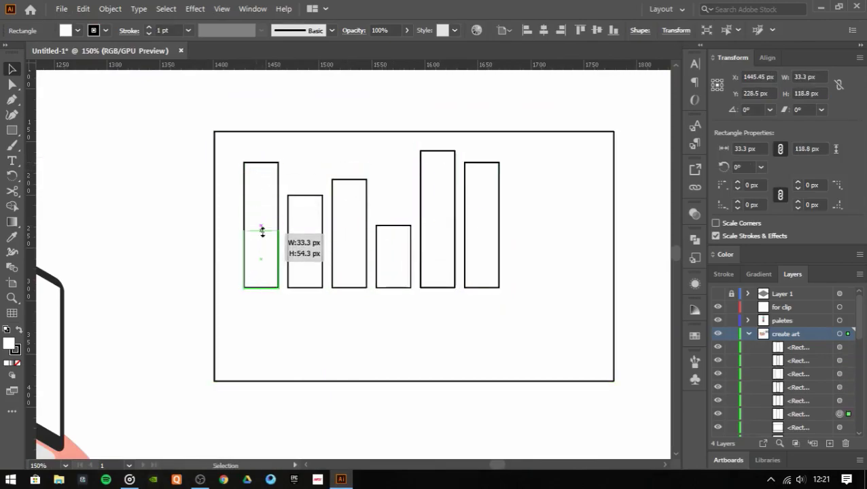
click(500, 199)
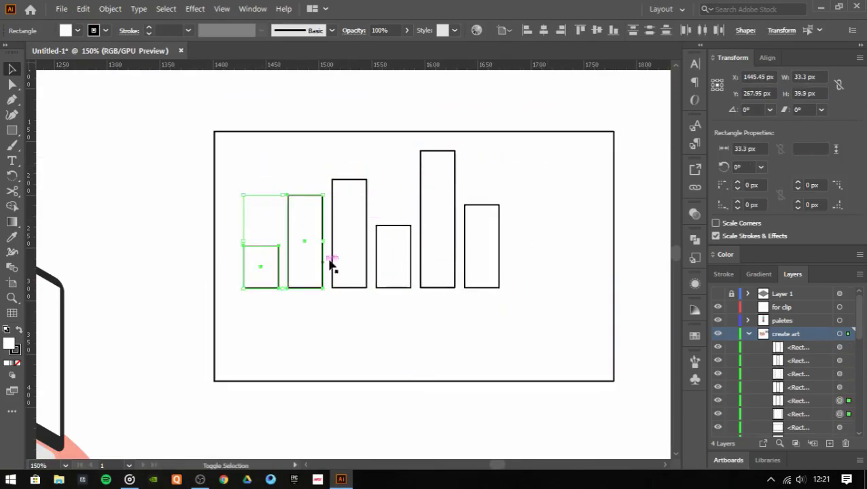
drag(231, 299, 506, 272)
drag(385, 218, 368, 301)
- Fill all six bars with teal 00b5c4 at 50% opacity
click(608, 253)
key(ctrl+a)
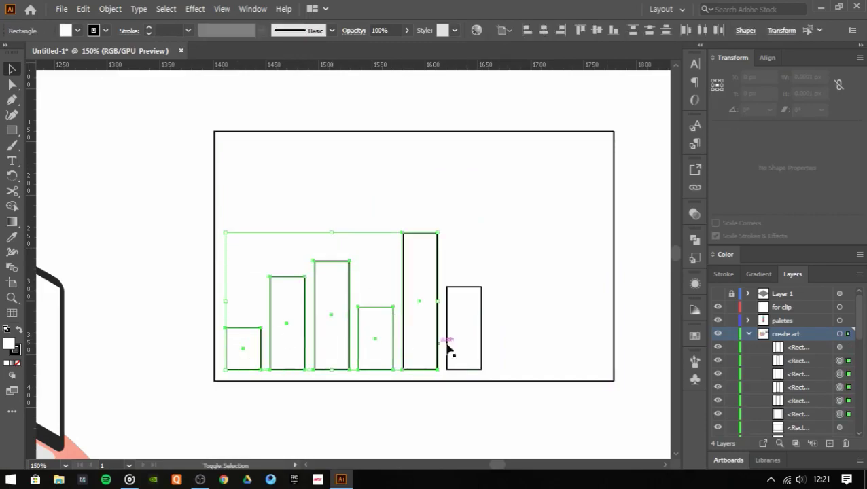
click(725, 254)
click(786, 354)
drag(805, 296, 785, 297)
click(802, 320)
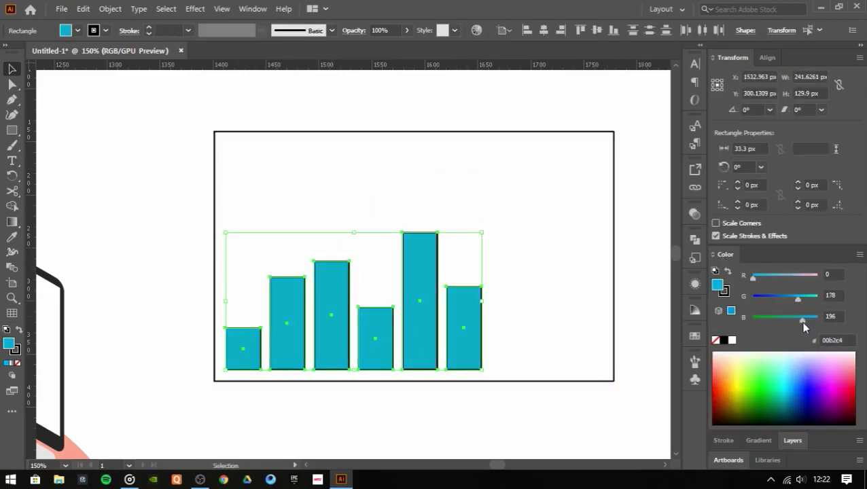
click(698, 284)
text(50)
click(513, 246)
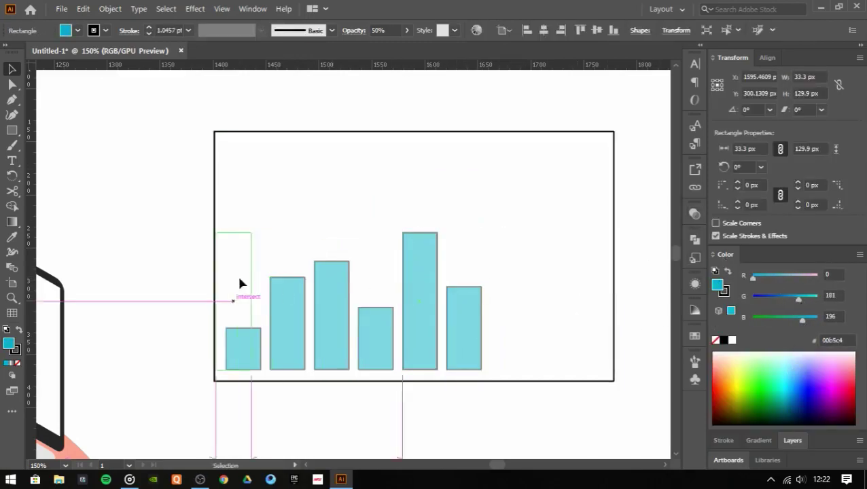
- Duplicate a bar as a light grey c8c8c8 backing bar and send it behind the first teal bar
drag(410, 286, 238, 280)
drag(753, 274, 817, 275)
drag(798, 295, 817, 296)
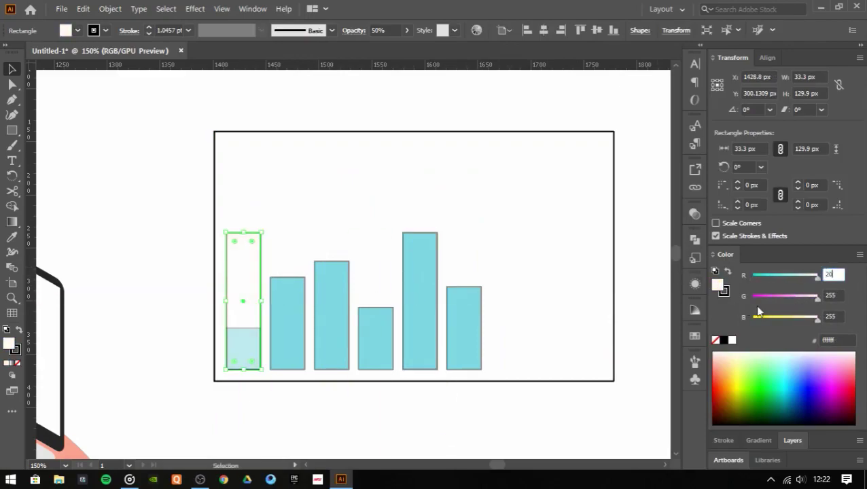
text(0)
key(Tab)
text(200)
key(Tab)
text(200)
right_click(247, 190)
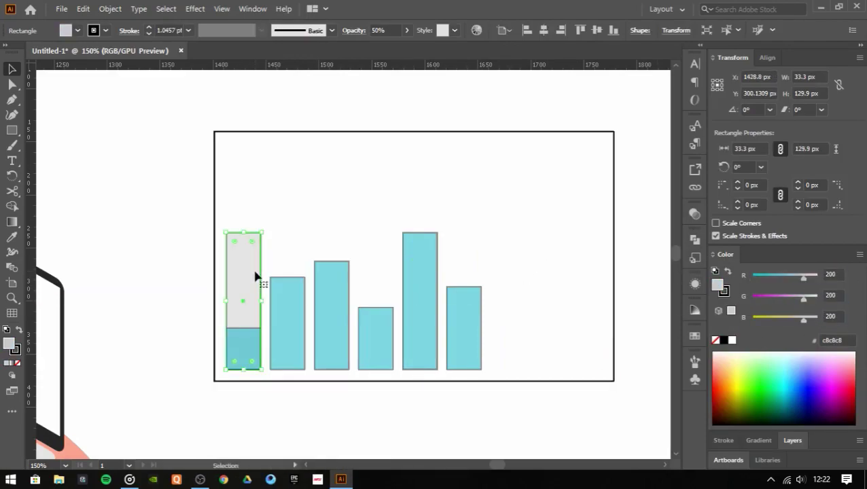
- Remove the bars' strokes and copy grey backing bars behind the remaining bars
click(15, 350)
drag(266, 375, 449, 309)
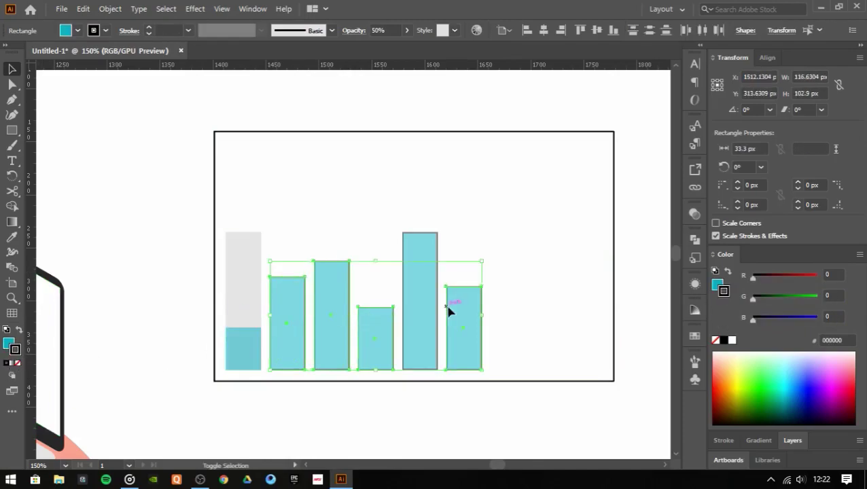
key(slash)
key(ctrl+shift+a)
drag(228, 281, 273, 280)
key(ctrl+d)
key(ctrl+d)
key(ctrl+d)
click(507, 267)
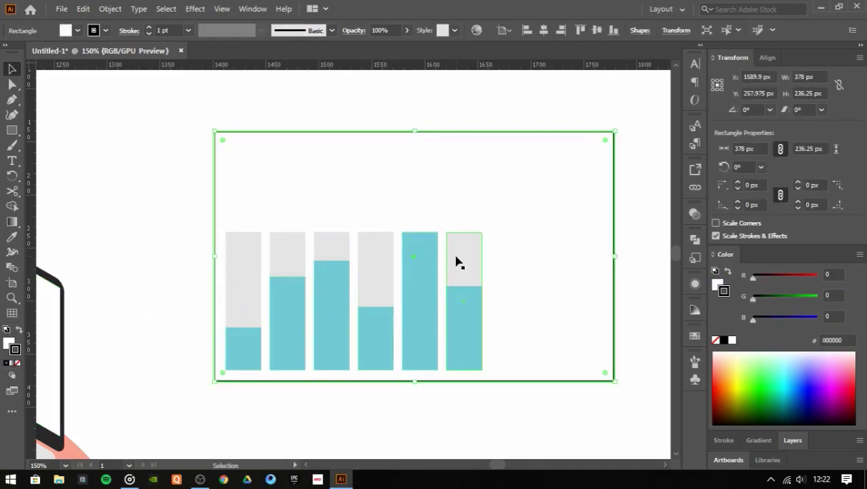
shift+click(457, 262)
shift+click(426, 315)
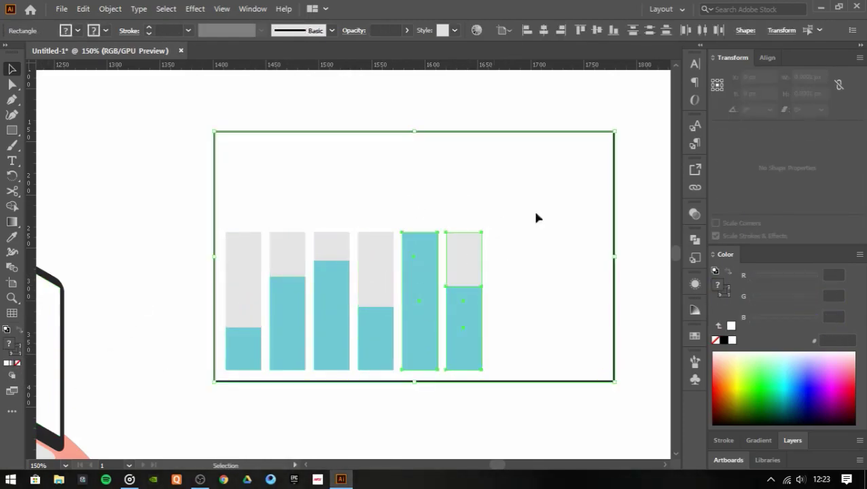
- Check bar alignment and group all the bars together
key(ctrl+shift+a)
click(211, 270)
key(ctrl+shift+a)
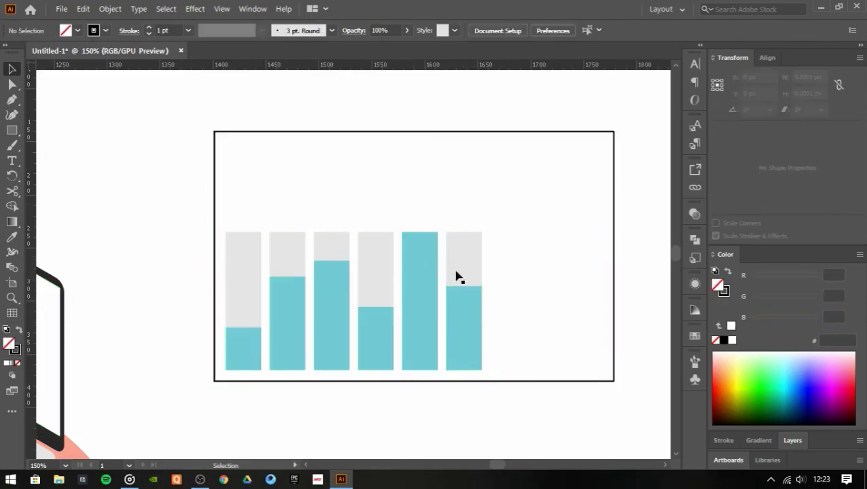
click(432, 262)
click(410, 198)
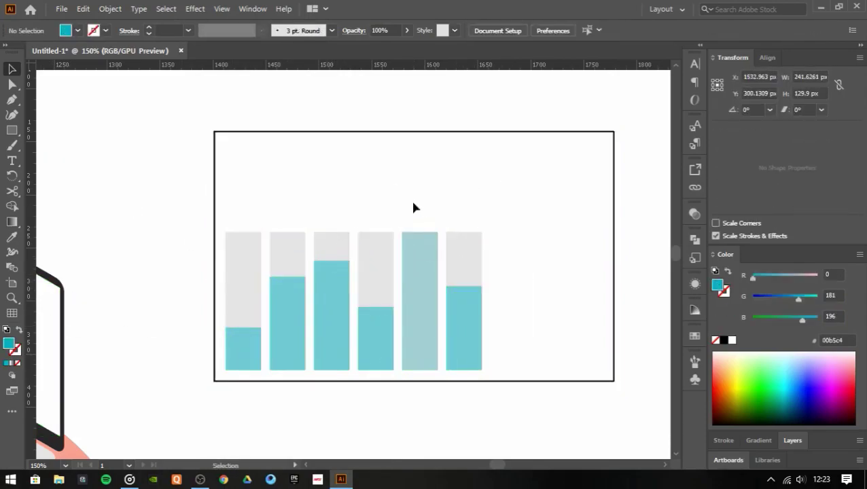
key(ctrl+a)
drag(414, 314, 449, 252)
key(ctrl+z)
key(ctrl+a)
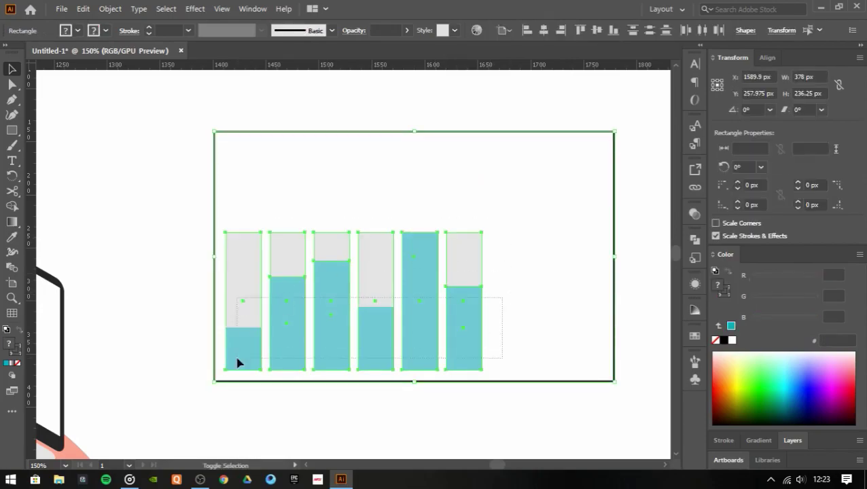
- Shrink the bar group and place it in the frame's lower left
drag(238, 361, 497, 323)
drag(512, 395, 512, 108)
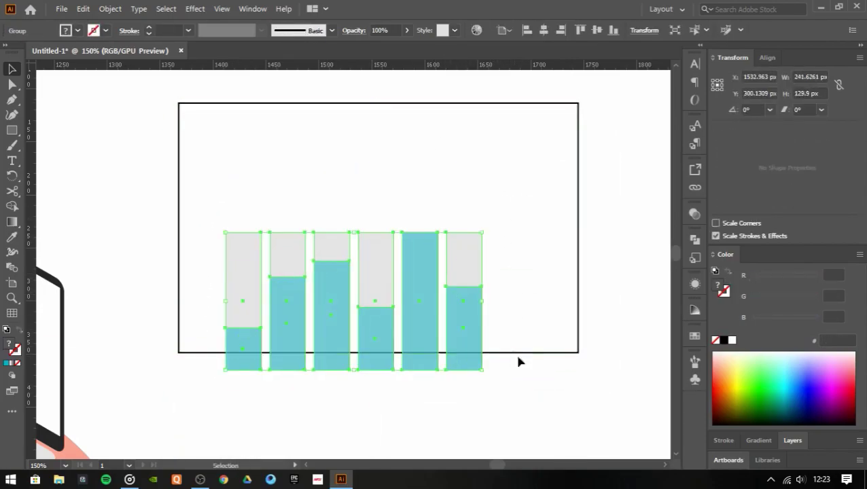
drag(457, 348, 426, 315)
click(507, 221)
drag(489, 299, 401, 321)
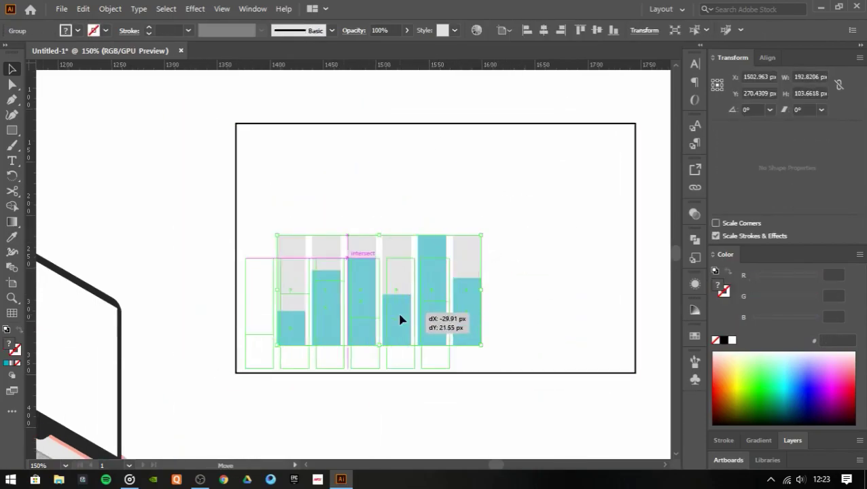
drag(475, 315, 451, 316)
click(498, 398)
click(527, 318)
drag(527, 318, 464, 337)
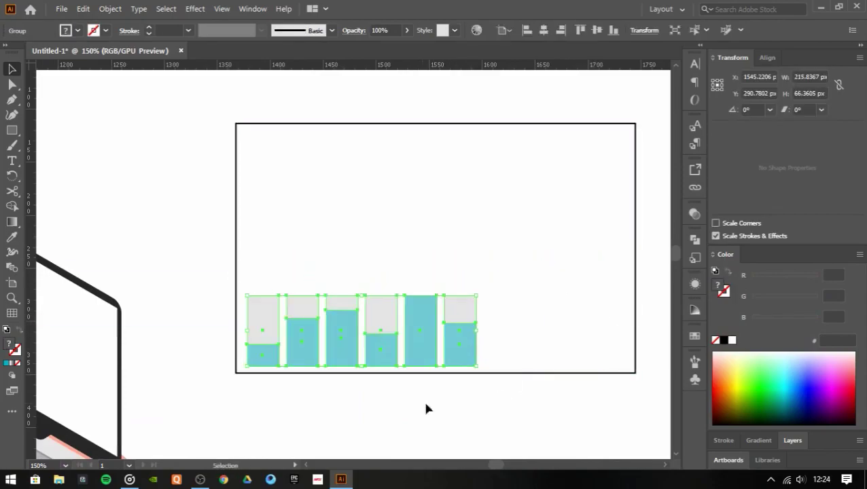
click(426, 407)
- Draw the L-shaped chart axes as a cyan stroked path with the Pen tool
key(p)
click(256, 272)
click(598, 272)
click(255, 151)
key(i)
click(435, 309)
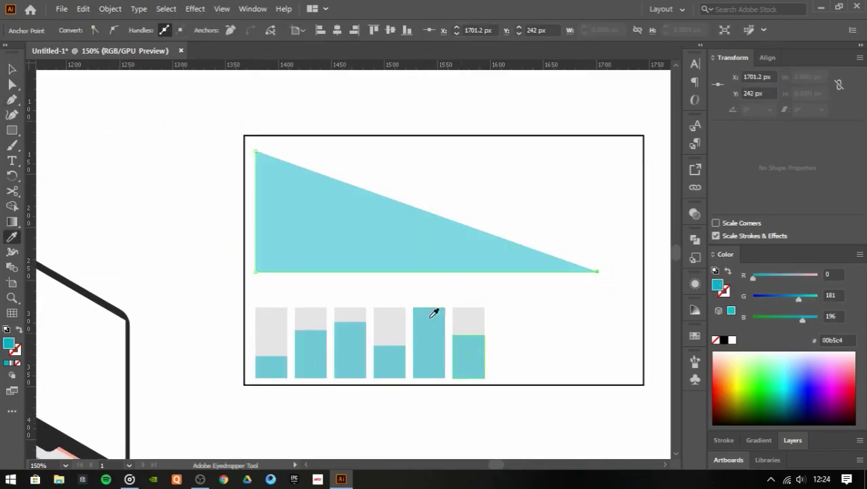
key(v)
key(ctrl+shift+a)
- Draw a zigzag line with a slightly darker orange outline
key(p)
click(277, 238)
click(322, 203)
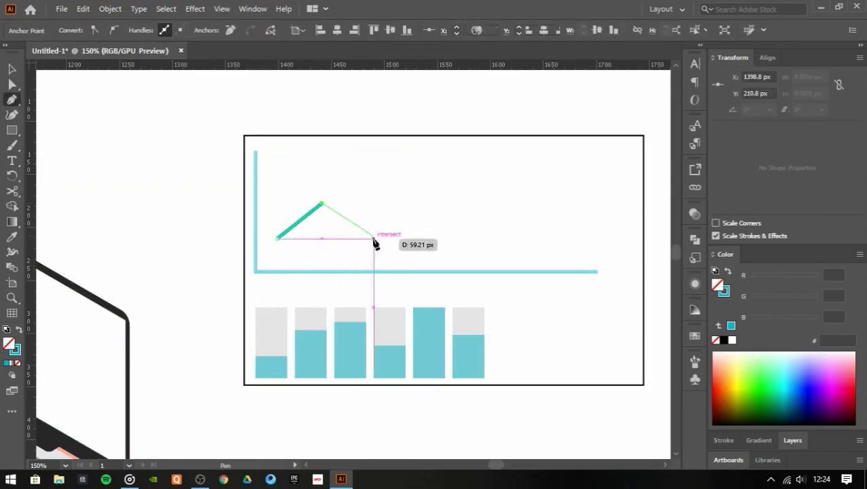
click(717, 377)
key(shift+x)
key(v)
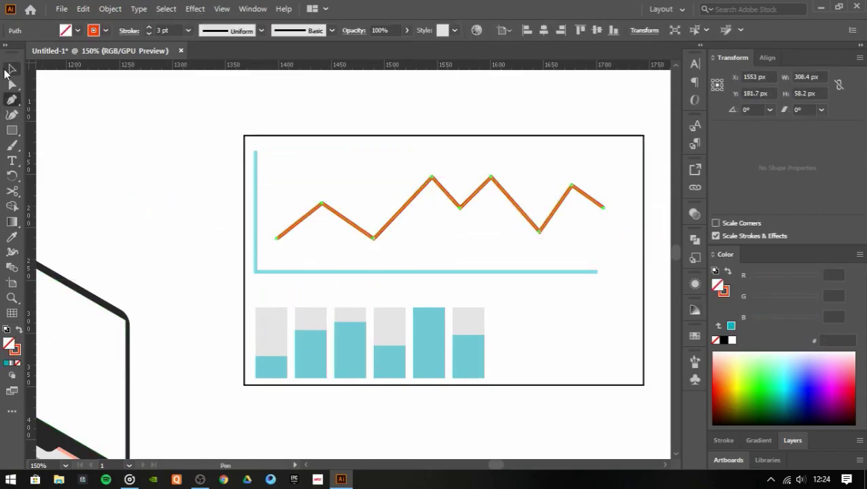
double_click(723, 290)
click(461, 229)
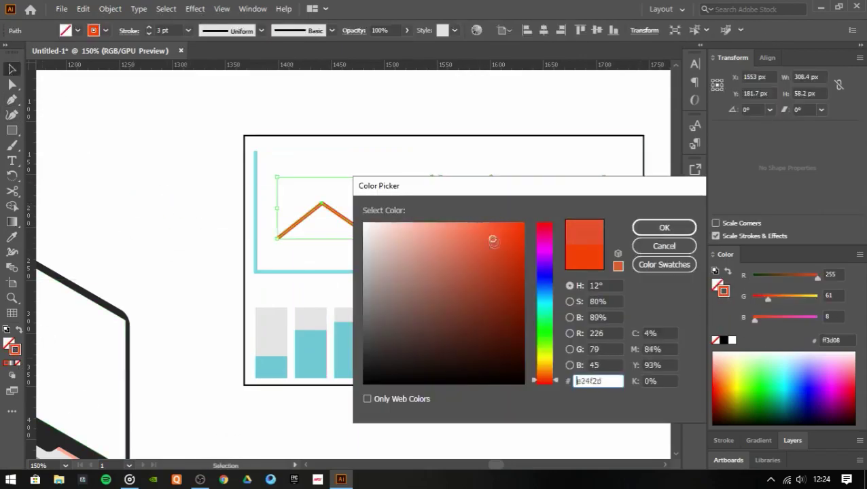
click(498, 243)
click(664, 228)
click(445, 234)
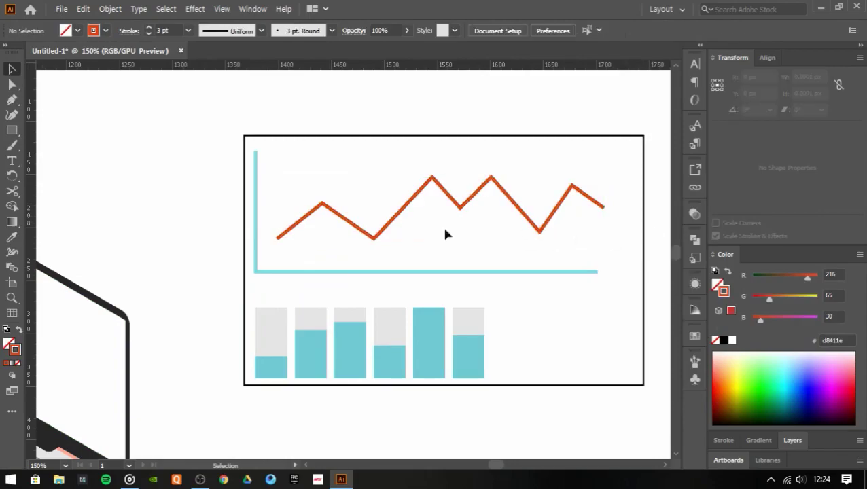
- Draw a vertical grid line and copy it rightward at even spacing
click(322, 203)
click(322, 271)
key(v)
click(149, 34)
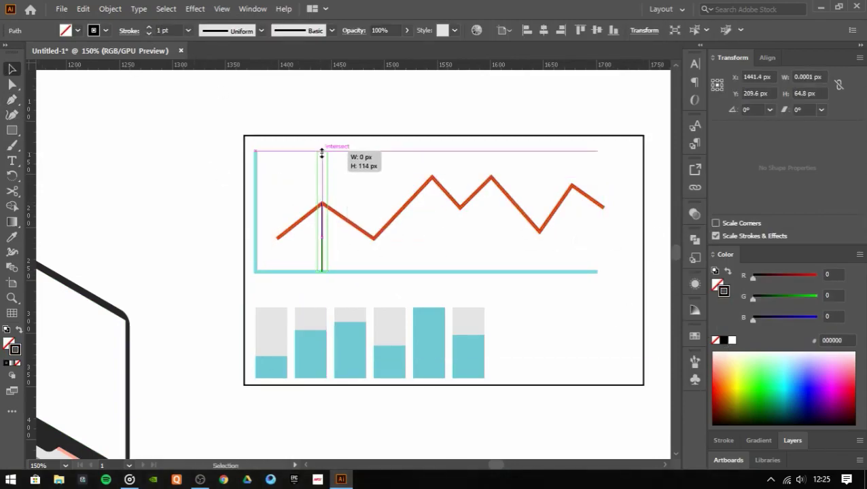
drag(265, 241, 276, 237)
mouse_move(324, 201)
mouse_down()
mouse_move(410, 194)
mouse_move(374, 204)
mouse_up()
drag(374, 204, 432, 222)
click(506, 252)
drag(430, 258, 488, 262)
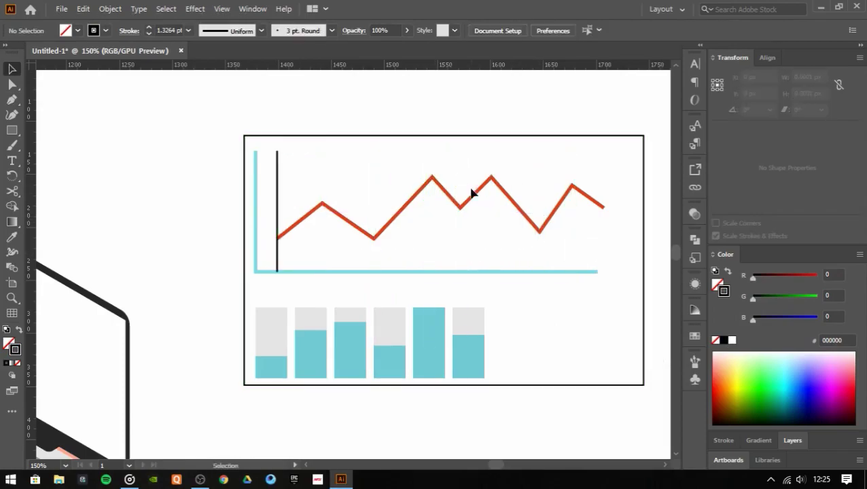
- Lower the opacity of all the grid lines
click(277, 226)
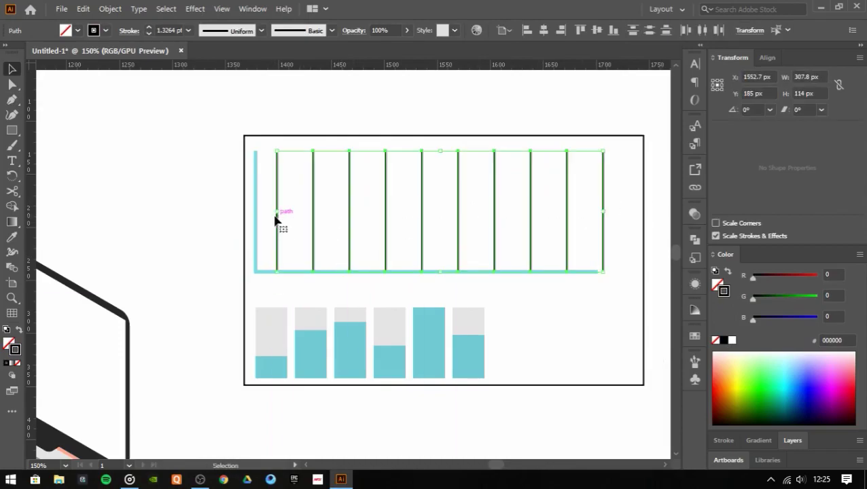
key(ctrl+shift+F10)
right_click(632, 394)
key(Escape)
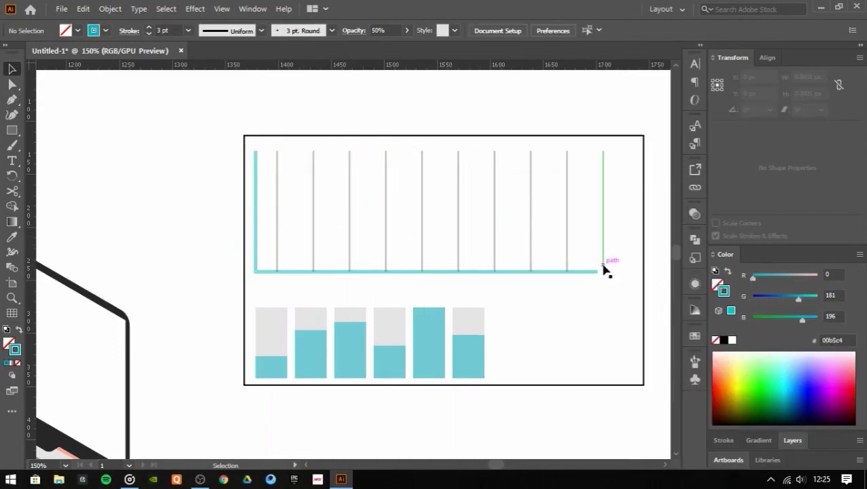
click(585, 321)
- Draw the data line across the grid with an orange e03500 stroke
key(p)
click(276, 241)
click(312, 180)
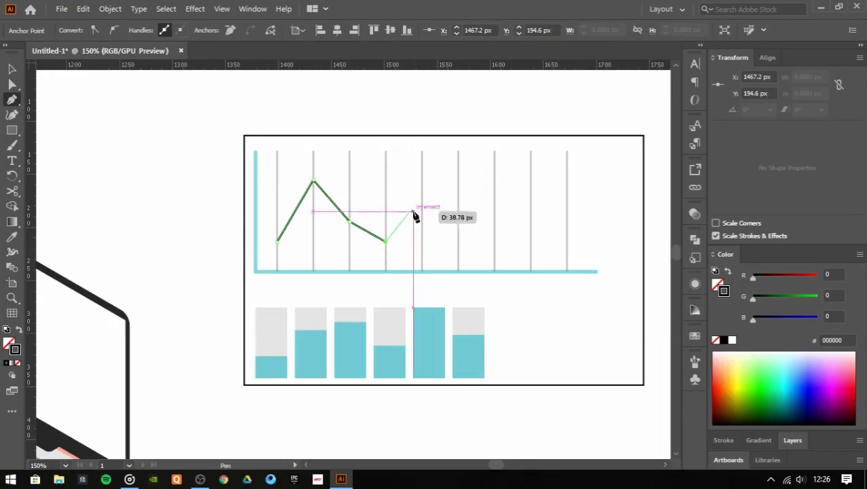
click(725, 388)
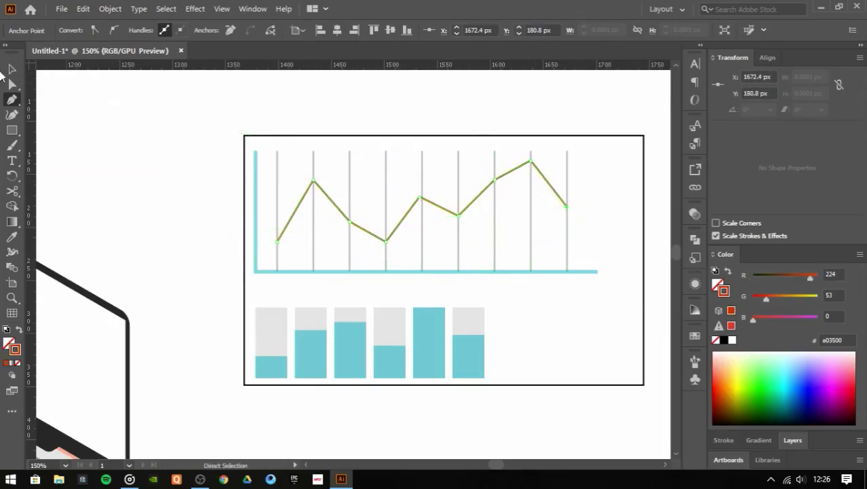
key(v)
key(ctrl+shift+a)
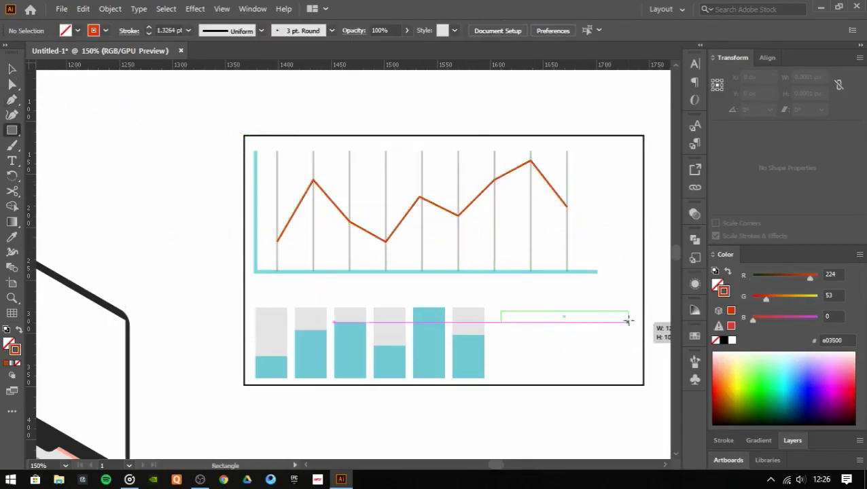
- Draw a thin grey-filled rectangle beside the bars and copy it into five stacked bars
drag(629, 321, 629, 321)
key(i)
click(271, 322)
key(ctrl+plus)
key(ctrl+plus)
key(ctrl+minus)
key(ctrl+minus)
key(ctrl+minus)
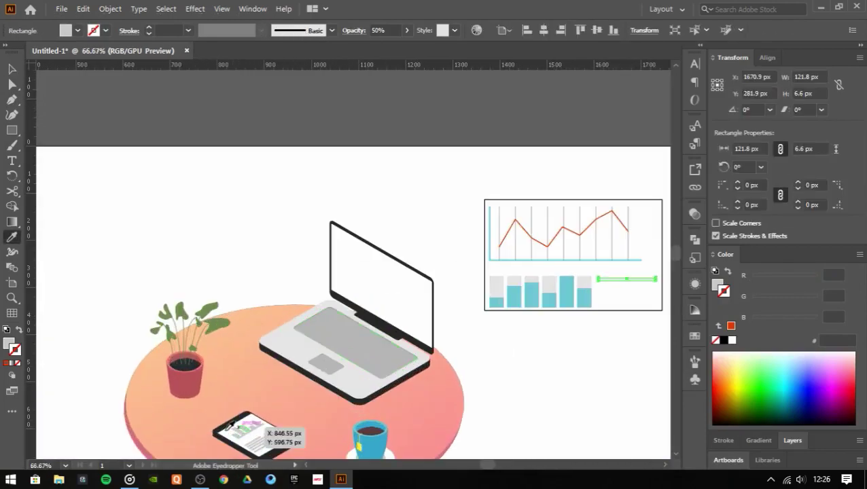
key(ctrl+plus)
key(ctrl+plus)
key(ctrl+plus)
key(ctrl+plus)
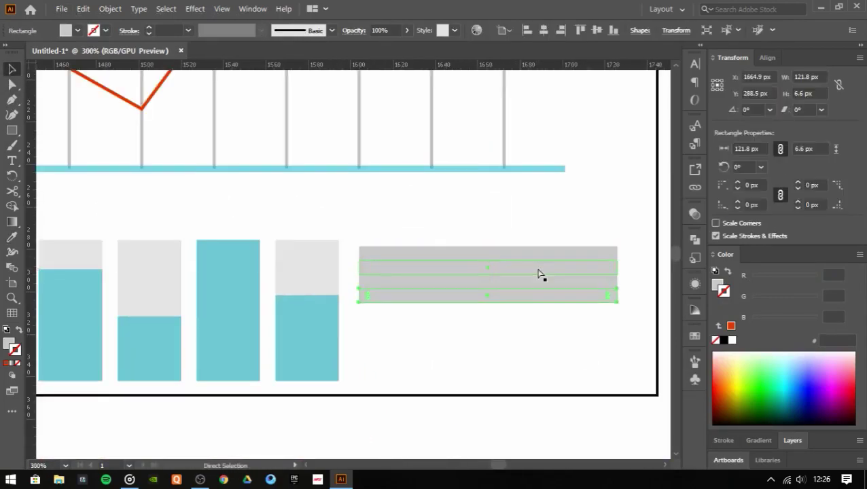
drag(536, 280, 449, 355)
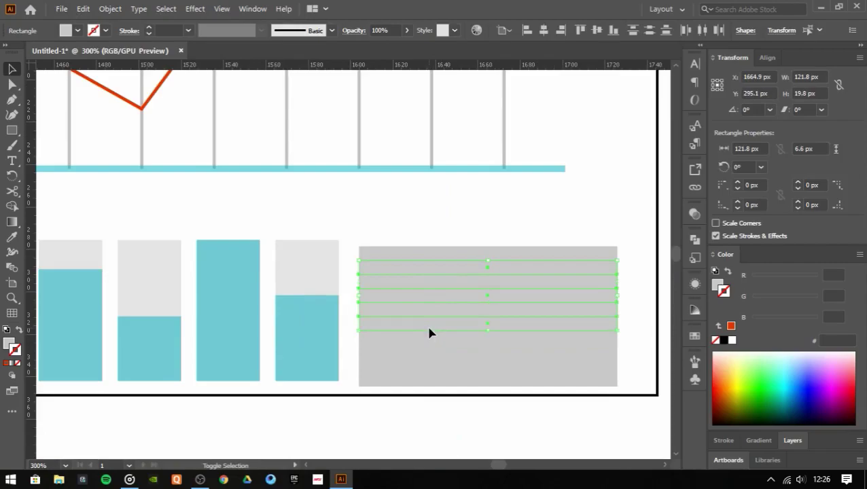
key(ctrl+z)
key(ctrl+z)
key(ctrl+z)
key(ctrl+z)
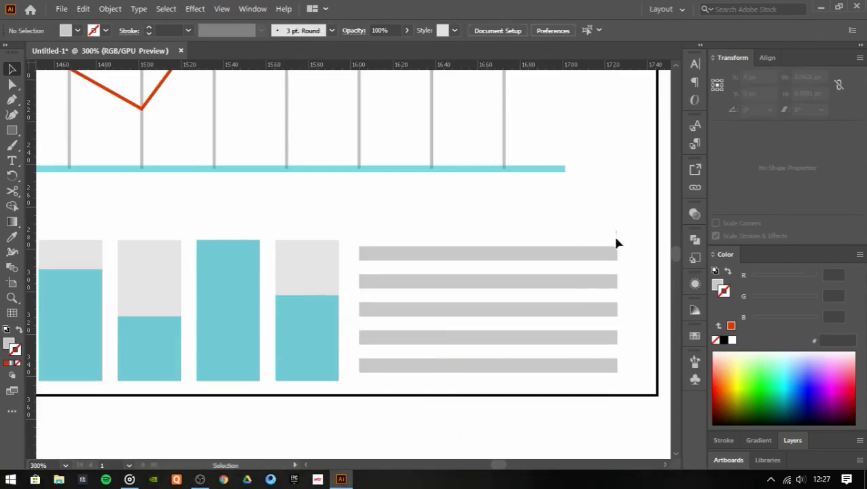
click(615, 252)
- Shorten the top, second and fourth grey bars to varying lengths
key(ctrl+plus)
drag(598, 227, 575, 229)
drag(598, 265, 514, 265)
drag(599, 339, 452, 339)
click(599, 380)
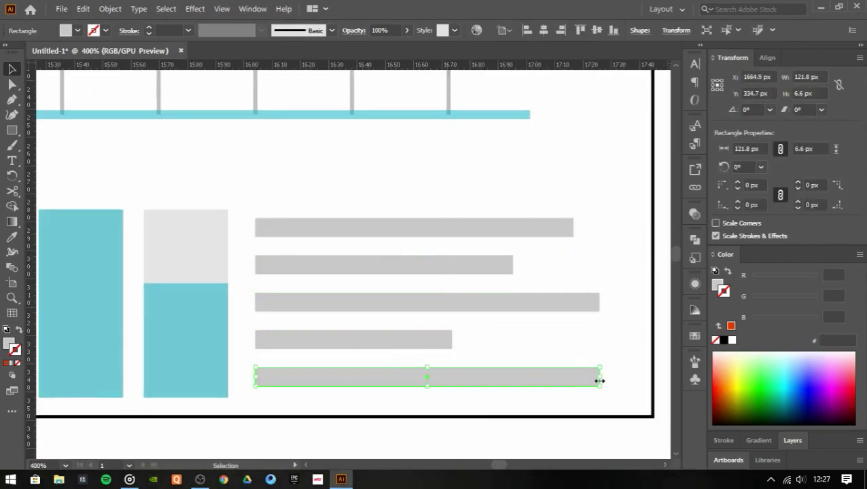
key(ctrl+minus)
key(ctrl+minus)
key(ctrl+minus)
scroll(559, 288, up, 1)
- Give the chart an isometric 3D rotation, move it onto the laptop screen and shrink it
click(481, 336)
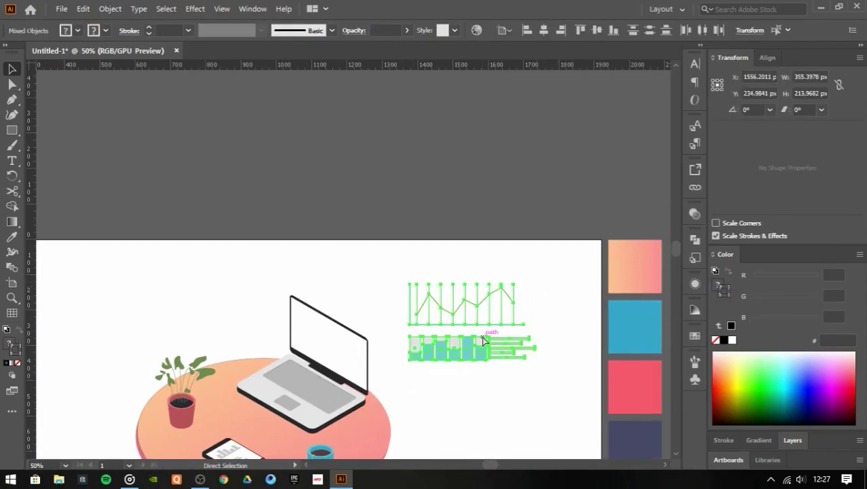
click(222, 9)
click(716, 236)
key(ctrl+1)
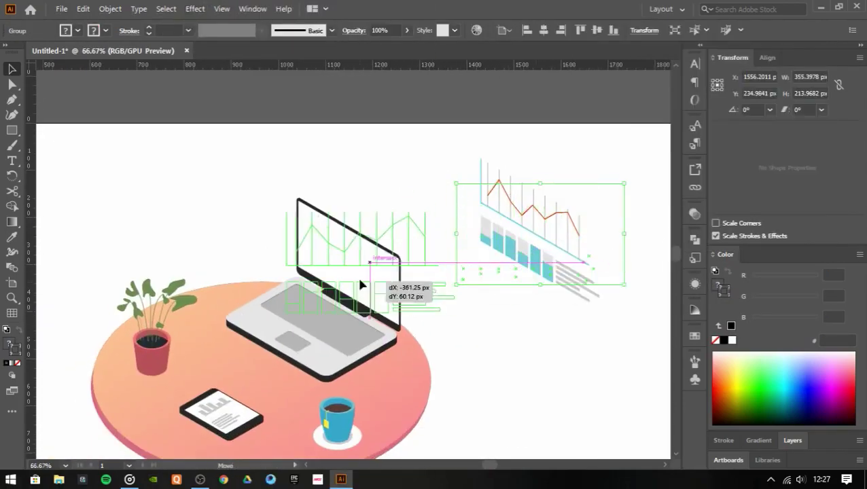
drag(356, 275, 362, 280)
drag(442, 189, 429, 201)
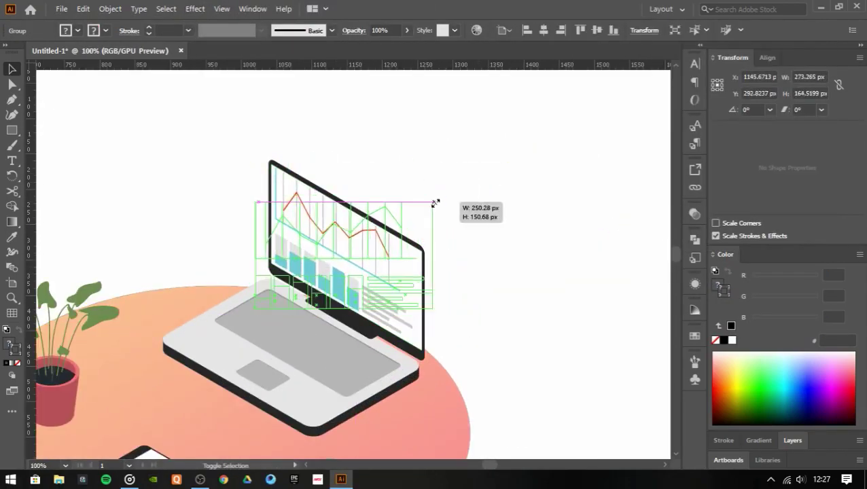
- Zoom in to check the chart's fit on the laptop screen
click(460, 213)
key(ctrl+z)
key(ctrl+plus)
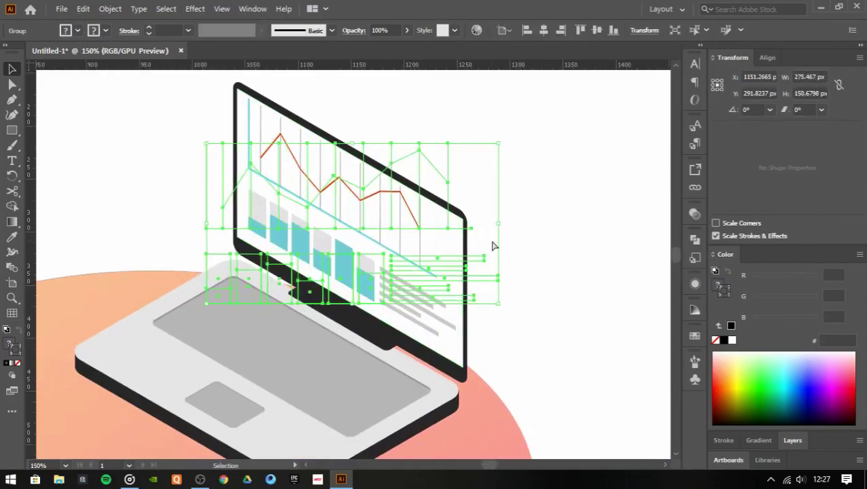
click(529, 248)
key(ctrl+minus)
key(ctrl+minus)
key(ctrl+minus)
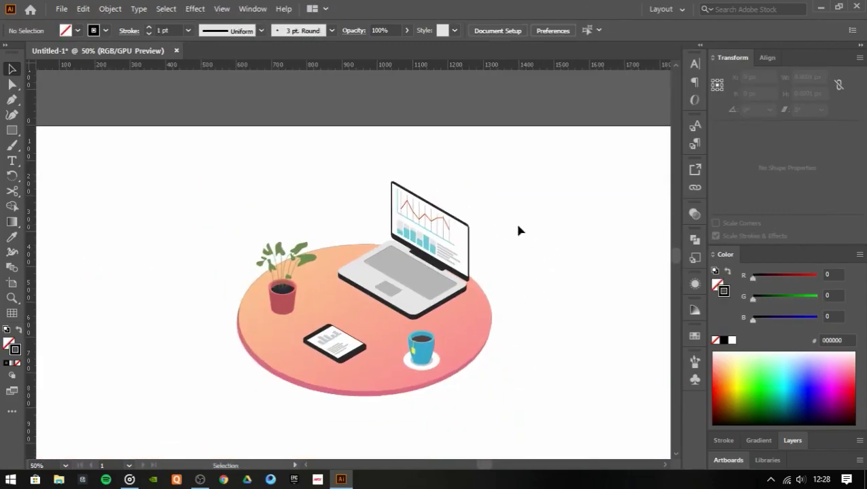
key(ctrl+plus)
- Select the laptop without the table and scale it up slightly
click(415, 294)
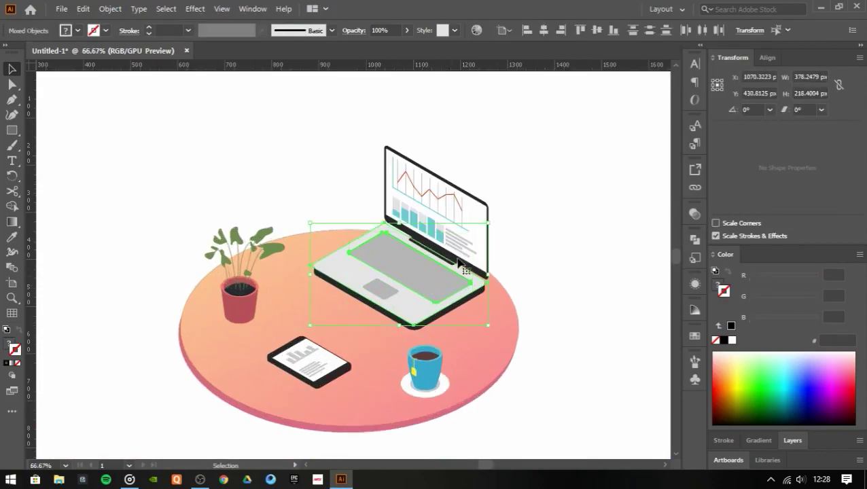
shift+click(510, 350)
shift+click(517, 378)
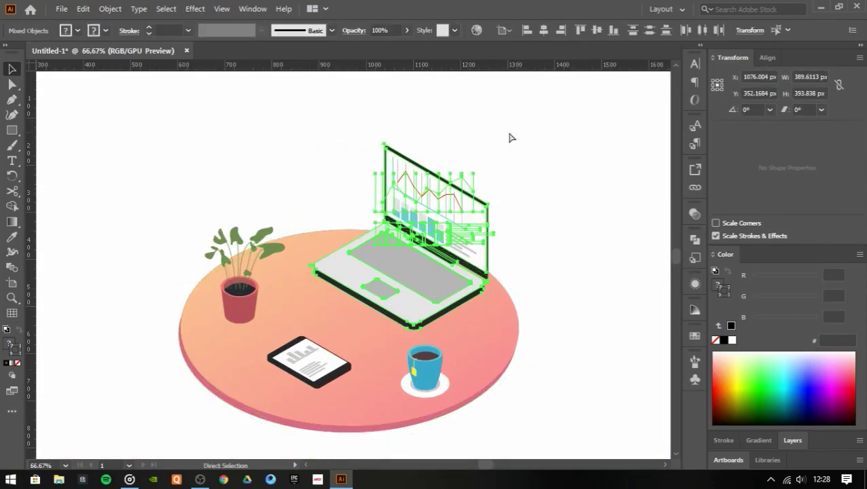
drag(512, 138, 523, 194)
- Select the mug together with the saucer and bring them to the front
key(ctrl+plus)
key(ctrl+plus)
click(424, 361)
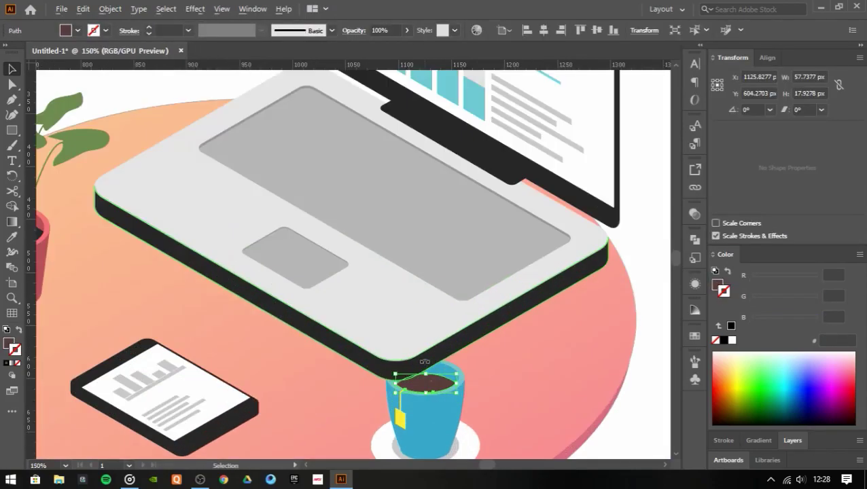
scroll(424, 361, down, 3)
right_click(455, 327)
click(413, 333)
key(ctrl+plus)
key(ctrl+plus)
key(ctrl+plus)
key(ctrl+minus)
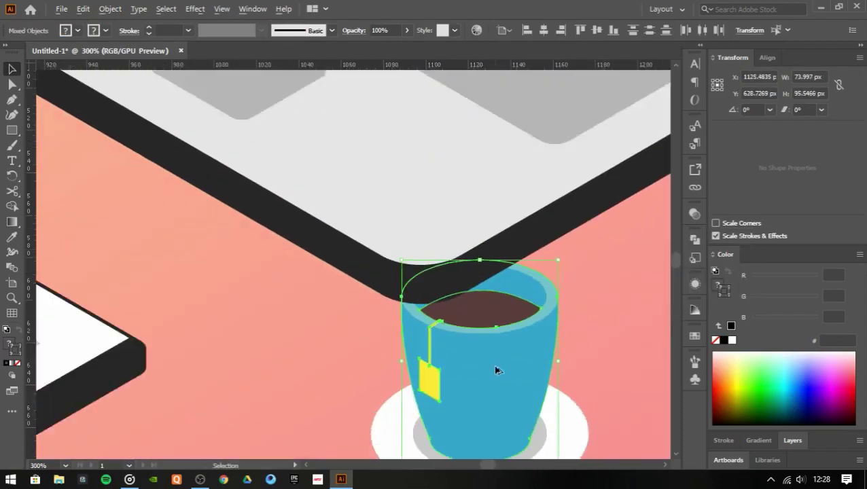
key(ctrl+minus)
shift+click(550, 329)
right_click(543, 323)
click(707, 255)
- Bring the grey ellipse forward, then restack the mug in front of the saucer
key(ctrl+minus)
click(521, 265)
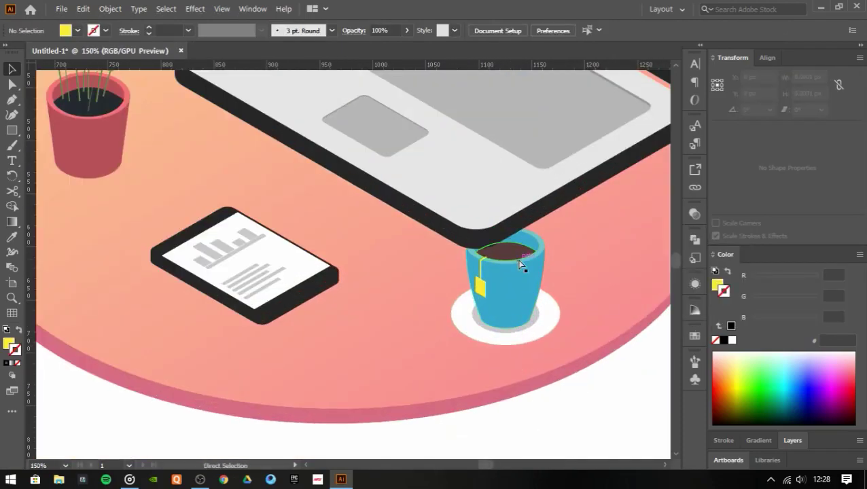
click(481, 286)
shift+click(543, 333)
right_click(544, 333)
click(750, 248)
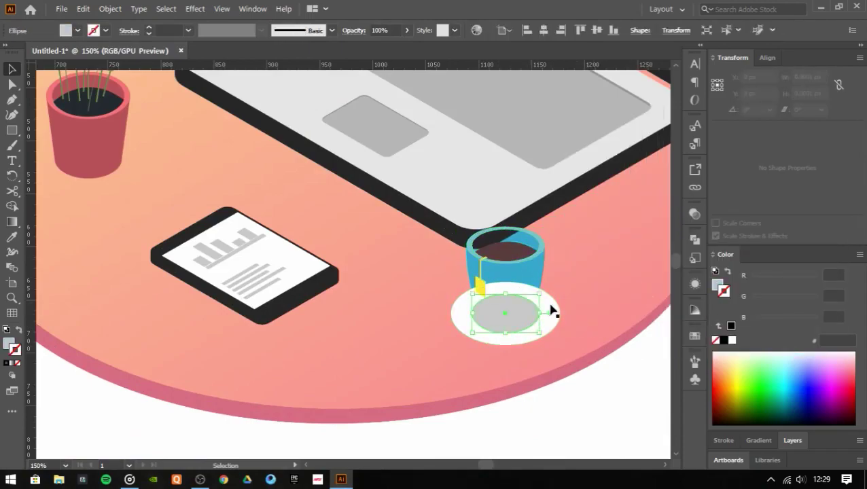
shift+click(552, 311)
click(571, 326)
click(494, 239)
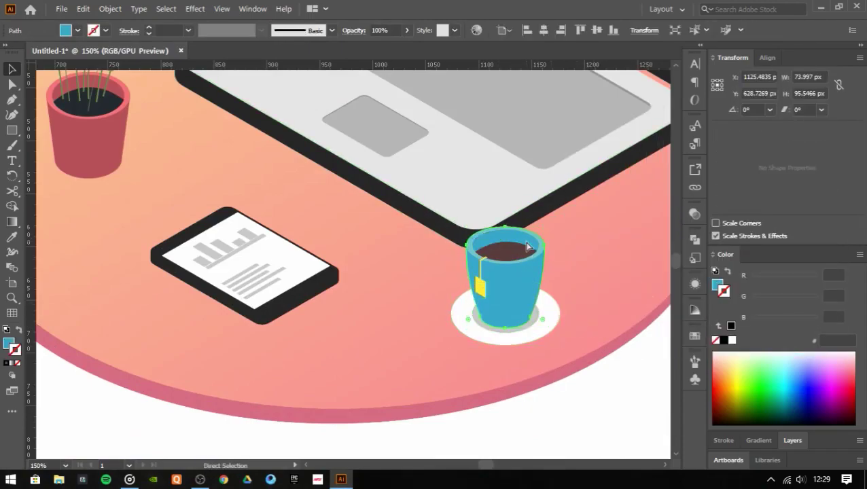
click(569, 387)
key(ctrl+minus)
scroll(492, 297, up, 3)
- Draw a keyboard outline rectangle beside the laptop and the first two key rectangles
key(m)
drag(300, 154, 513, 224)
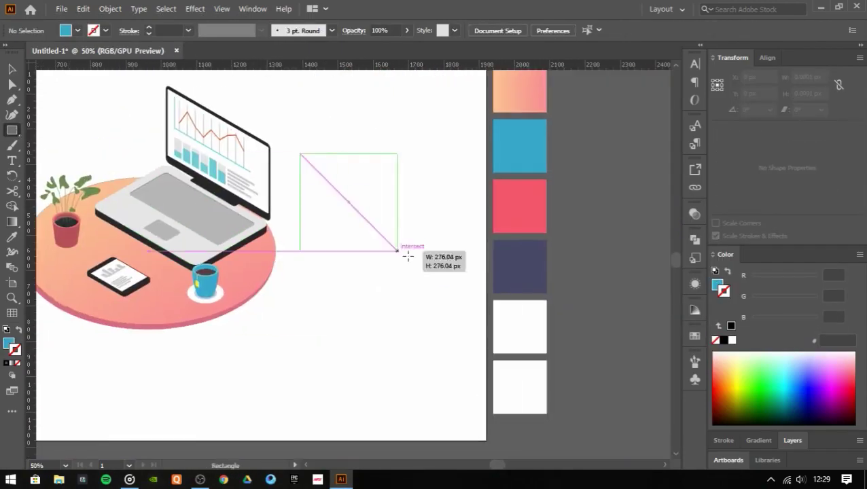
key(shift+x)
key(ctrl+plus)
key(ctrl+shift+a)
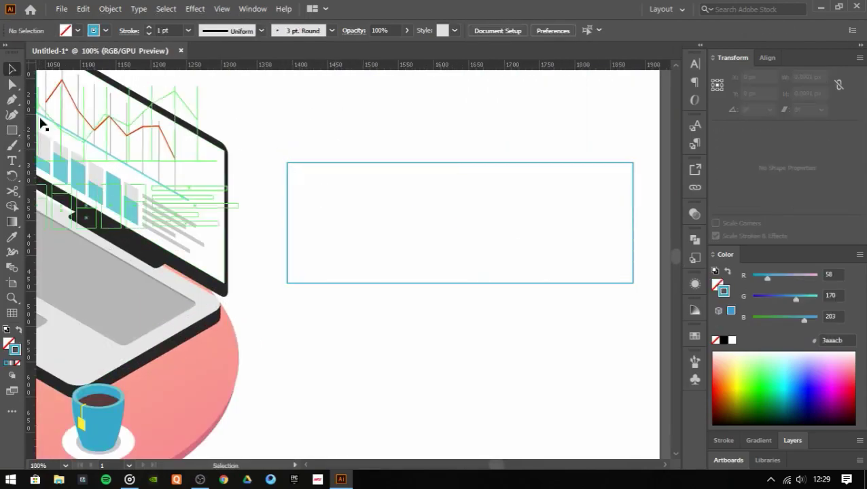
drag(294, 170, 252, 165)
key(ctrl+plus)
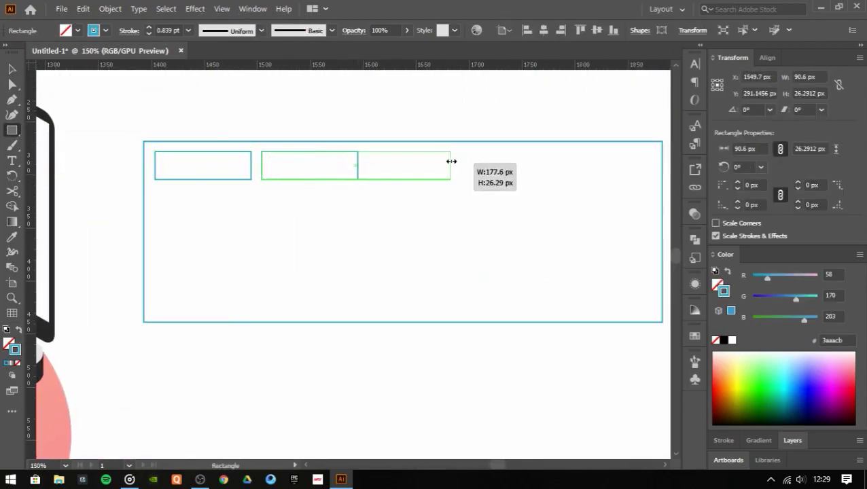
drag(355, 165, 550, 169)
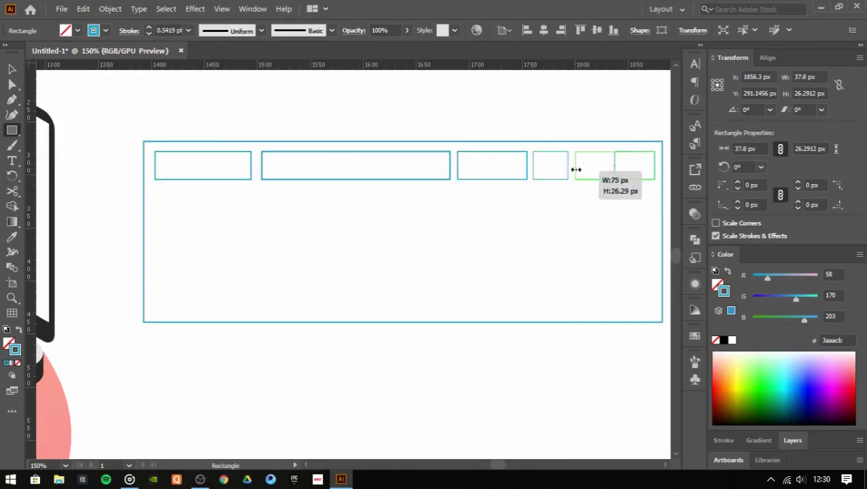
- Duplicate the key row into second, third and bottom rows, adding wide keys
drag(575, 169, 574, 170)
key(v)
mouse_move(251, 169)
mouse_down()
mouse_move(474, 180)
mouse_move(480, 217)
mouse_up()
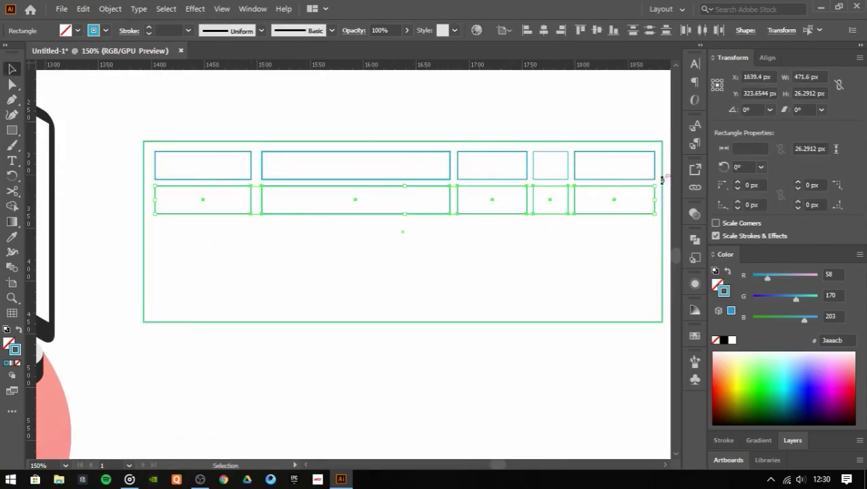
drag(662, 180, 232, 201)
click(406, 197)
drag(406, 197, 352, 241)
mouse_move(353, 210)
mouse_down()
mouse_move(503, 241)
mouse_move(506, 252)
mouse_up()
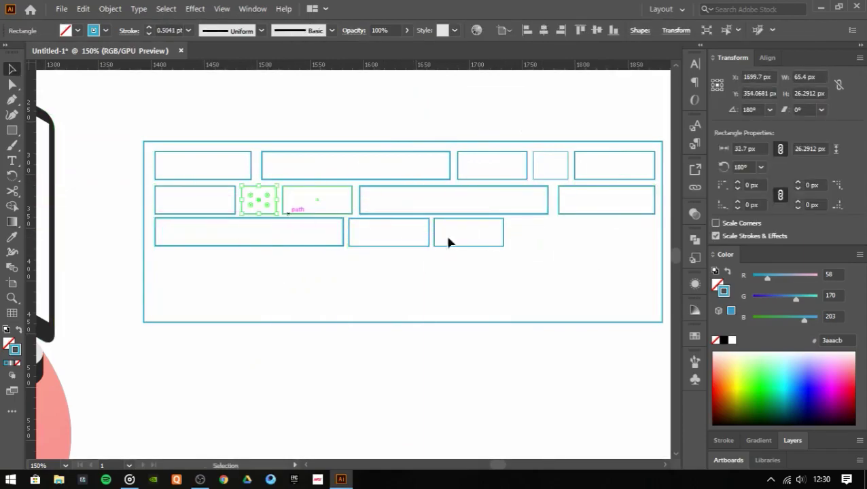
drag(449, 241, 546, 247)
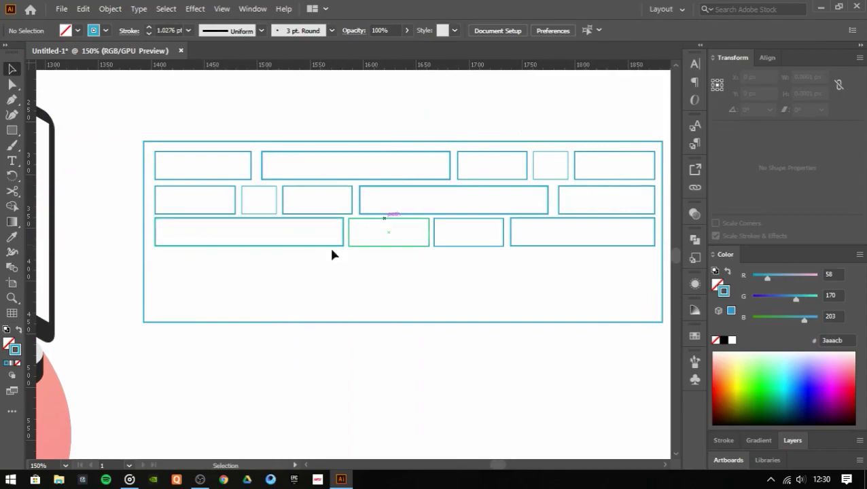
drag(393, 318, 393, 316)
- Delete the surplus keys from the second row and the top-left corner
click(259, 186)
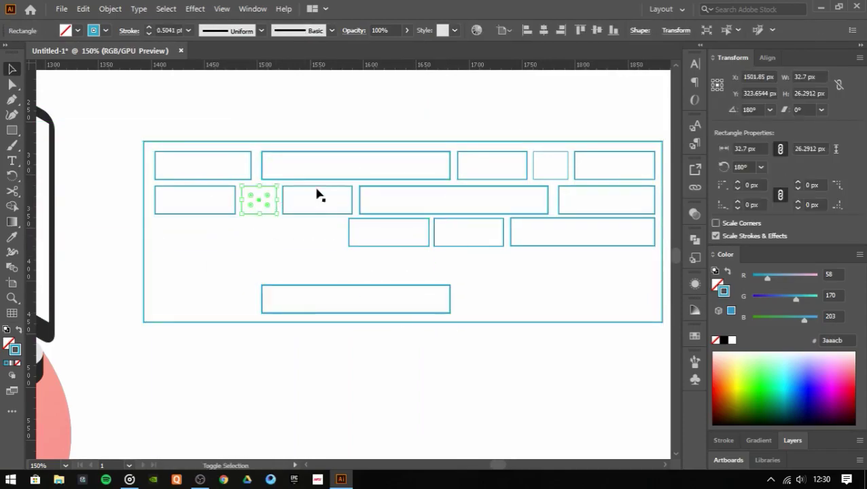
shift+click(317, 194)
shift+click(405, 214)
shift+click(600, 180)
shift+click(489, 228)
key(Delete)
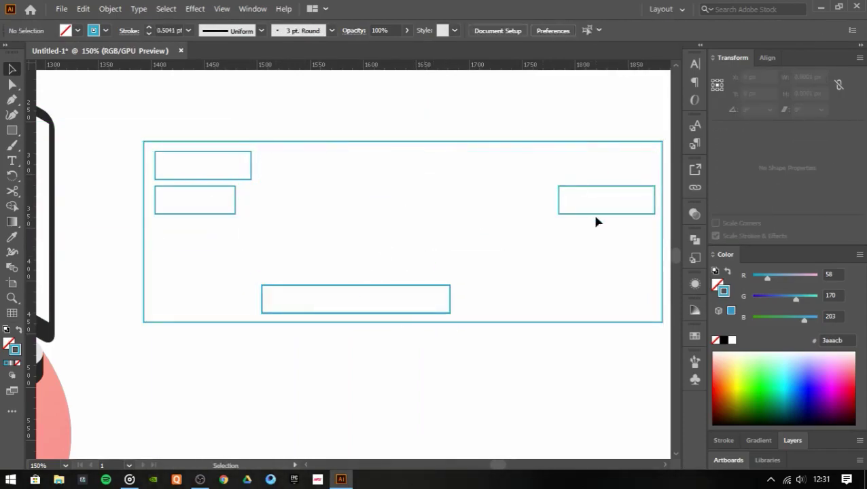
click(592, 212)
key(Delete)
- Resize each row's left-end key and copy three small squares beside the space bar
drag(251, 164, 183, 174)
drag(233, 199, 197, 200)
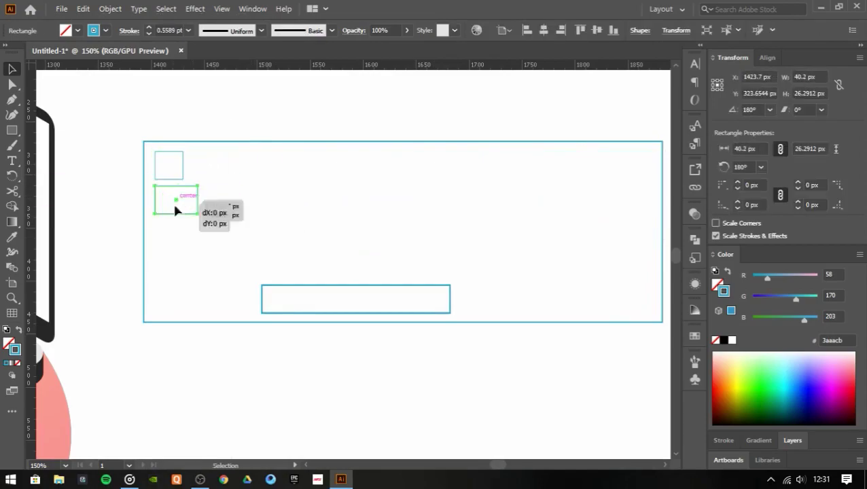
drag(209, 233, 218, 234)
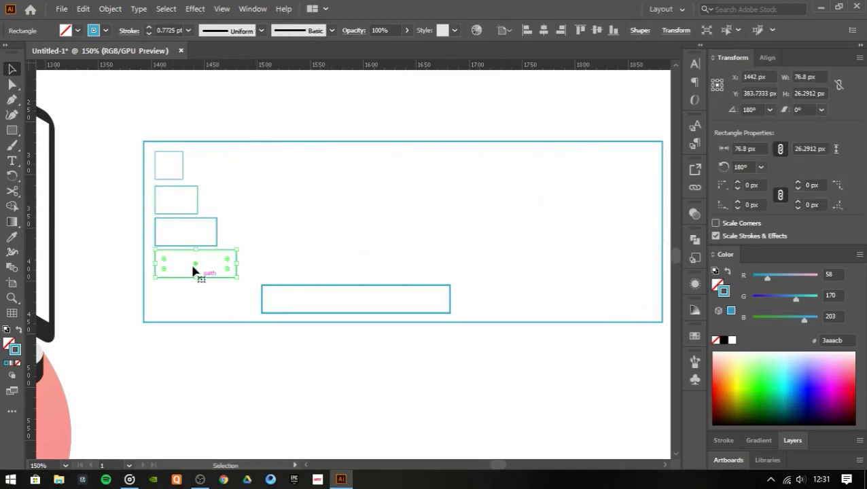
mouse_move(194, 270)
mouse_down()
mouse_move(194, 300)
mouse_move(239, 300)
mouse_up()
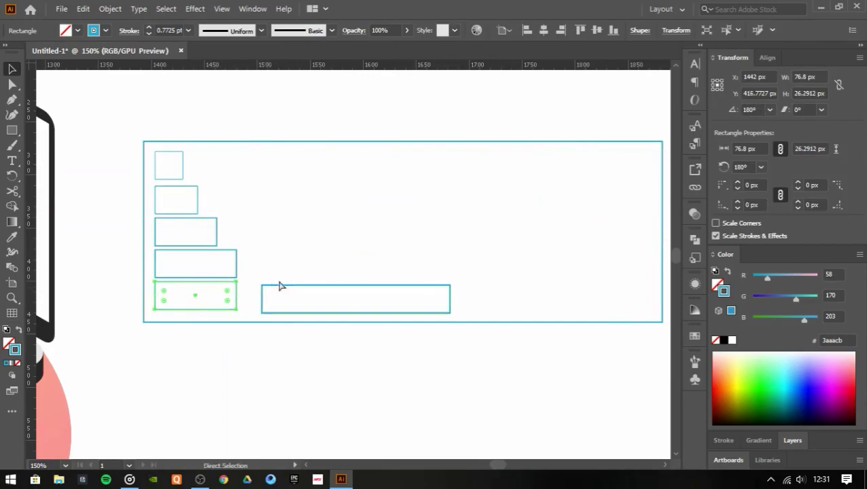
key(ctrl+d)
click(315, 266)
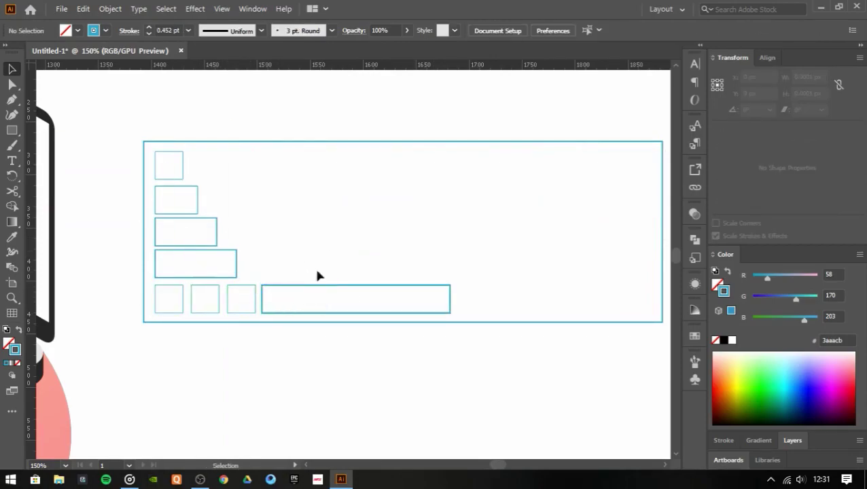
scroll(314, 265, right, 2)
drag(208, 295, 509, 295)
- Repeat square keys across the upper rows, widen one, and fill the fourth row
click(145, 173)
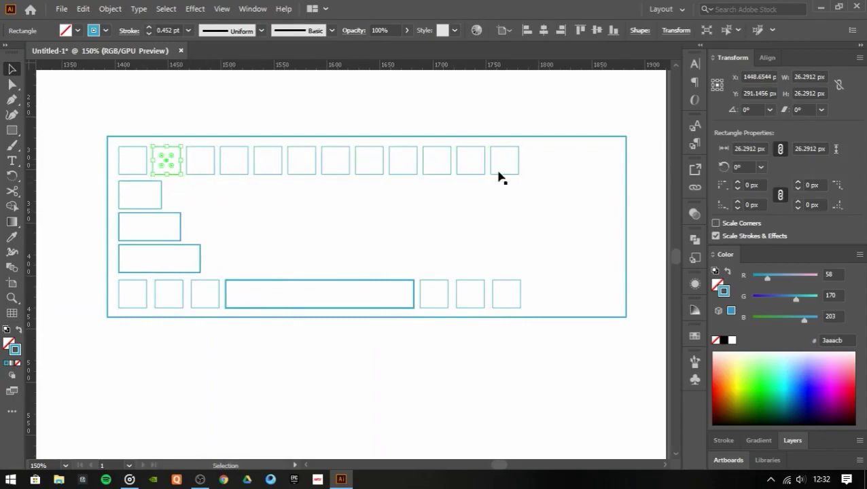
drag(499, 177, 151, 143)
drag(224, 147, 239, 181)
click(528, 241)
mouse_move(508, 210)
mouse_down()
mouse_move(528, 242)
mouse_move(490, 227)
mouse_up()
click(536, 218)
drag(491, 268, 469, 266)
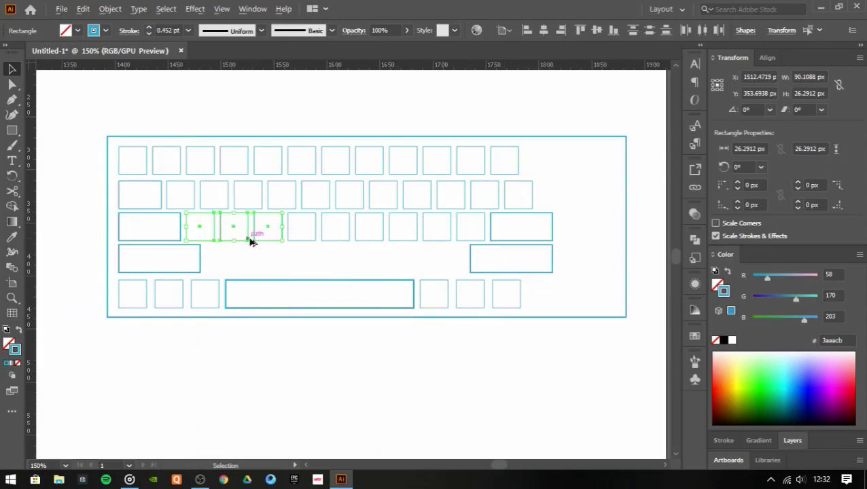
drag(254, 264, 428, 260)
click(405, 258)
key(ctrl+a)
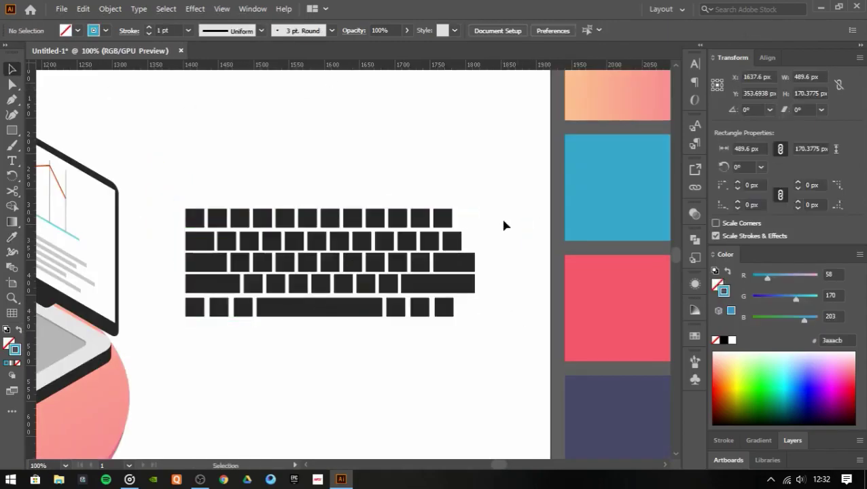
- Apply a 3D Rotate isometric preset to the keyboard and place it on the laptop base
key(ctrl+a)
click(195, 9)
click(590, 58)
click(714, 236)
mouse_move(531, 242)
mouse_down()
mouse_move(184, 282)
mouse_move(367, 269)
mouse_up()
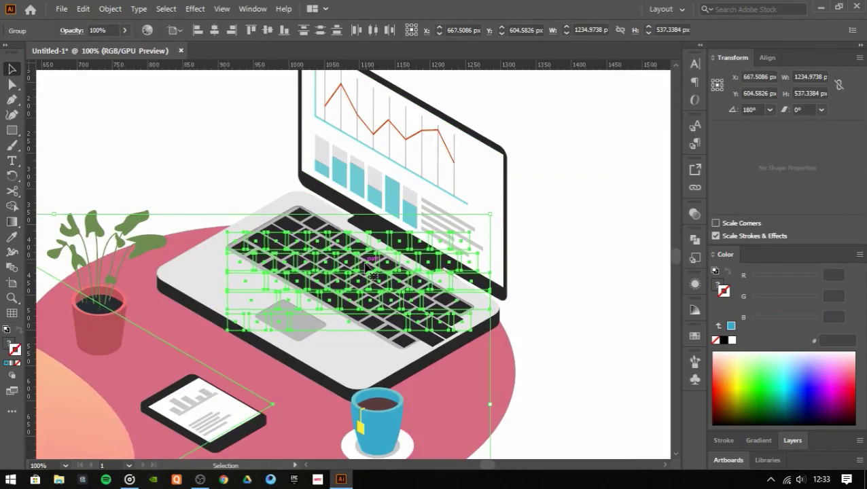
- Round the key corners and shrink the keyboard to fit the laptop
key(a)
scroll(286, 232, up, 3)
scroll(235, 211, up, 3)
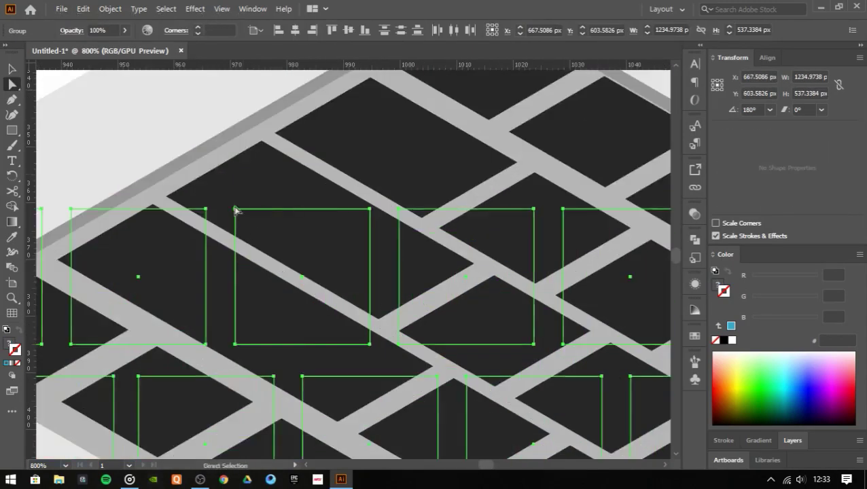
click(339, 222)
click(585, 236)
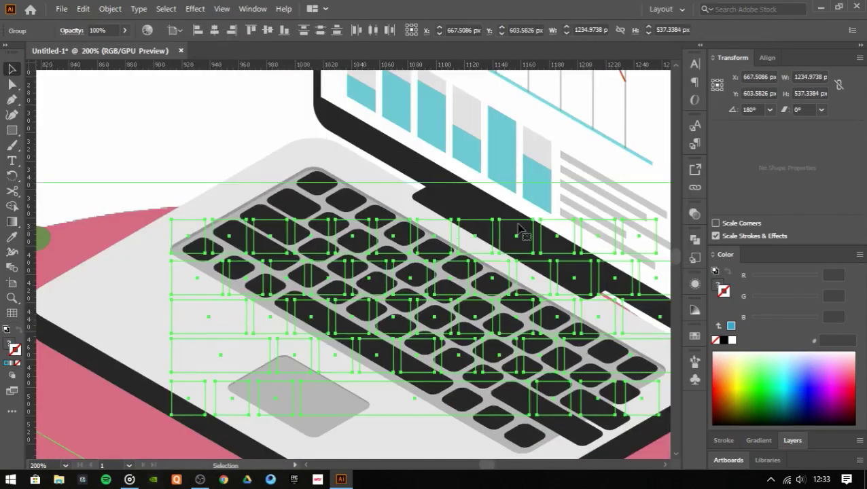
mouse_move(520, 231)
mouse_down()
mouse_move(556, 162)
mouse_move(551, 141)
mouse_up()
key(ctrl+minus)
key(ctrl+minus)
key(ctrl+minus)
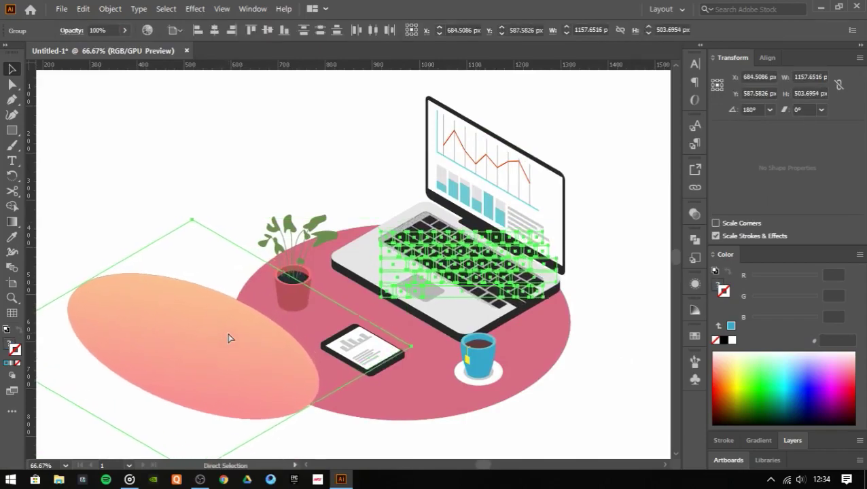
- Reapply the isometric 3D rotation and Round Corners to the keyboard group, enlarging it over the key area
scroll(299, 320, right, 5)
click(476, 217)
click(195, 8)
click(360, 109)
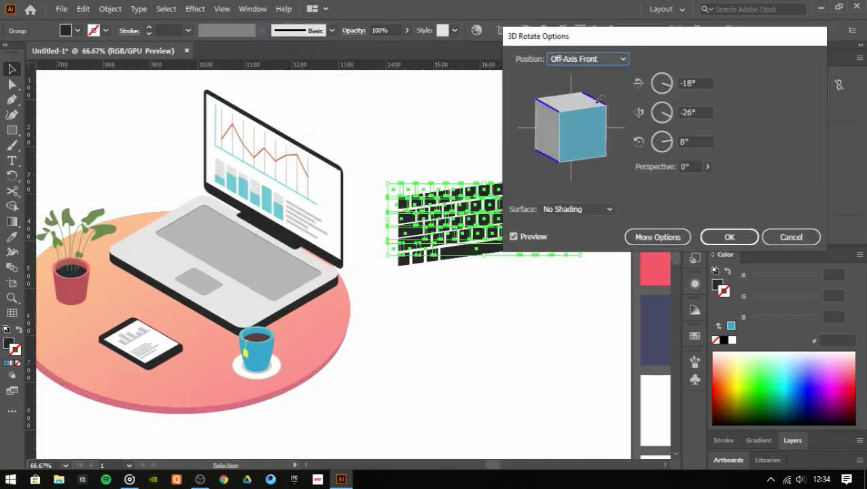
click(716, 236)
drag(387, 180, 343, 225)
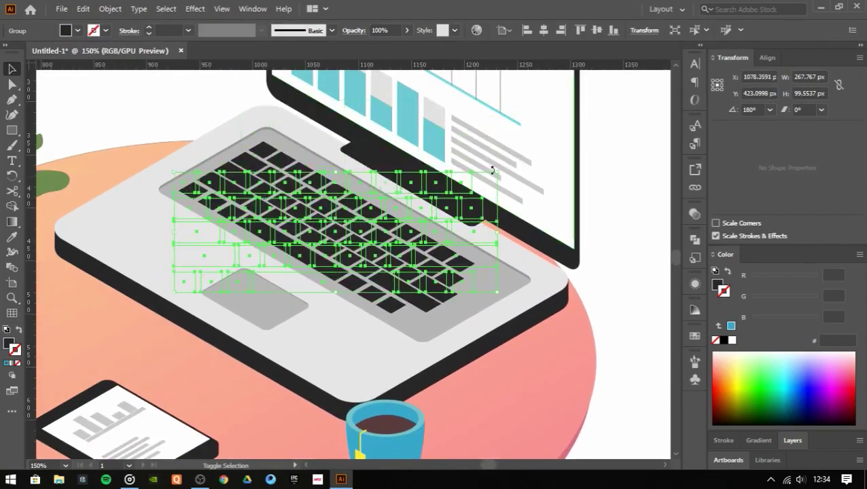
click(195, 9)
click(360, 193)
click(579, 235)
drag(435, 224, 354, 193)
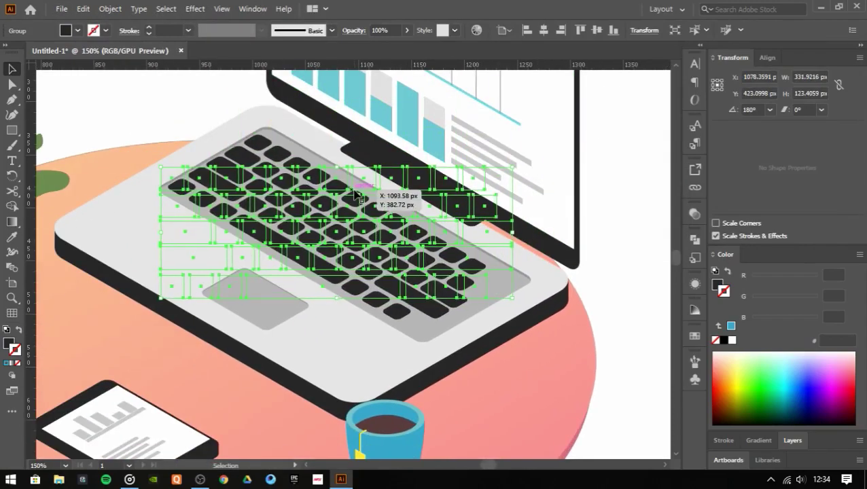
- Widen a single key rectangle and position it at the right end near the screen
scroll(547, 217, up, 2)
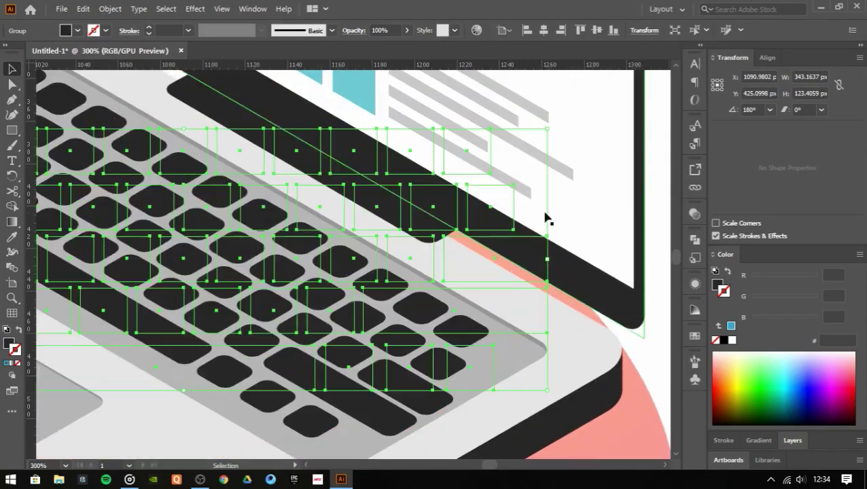
click(16, 86)
drag(491, 213, 515, 216)
key(ctrl+shift+a)
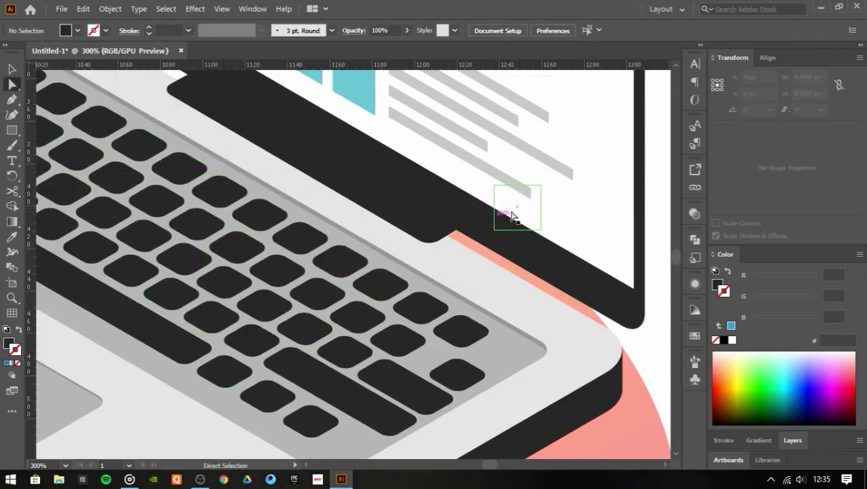
key(ctrl+z)
key(ctrl+z)
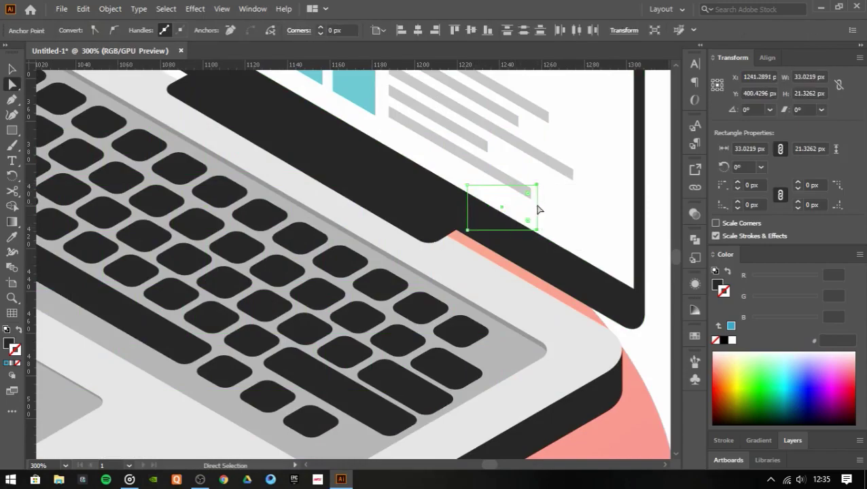
drag(490, 166, 535, 153)
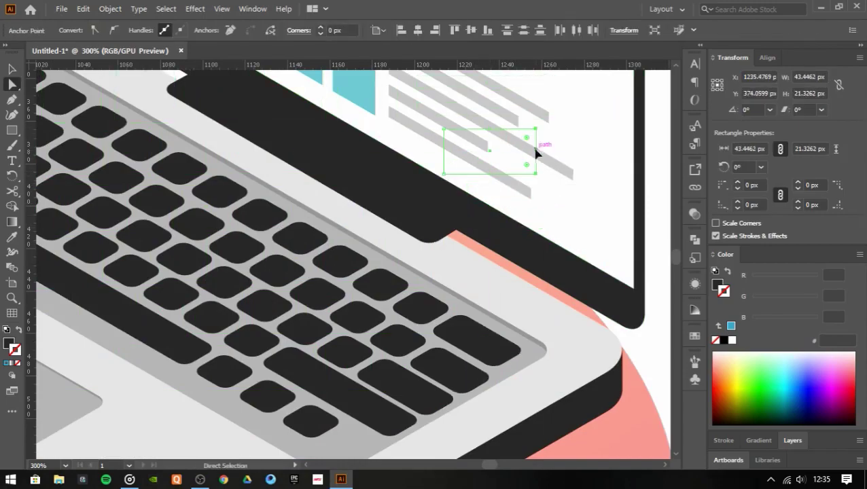
drag(492, 356, 550, 367)
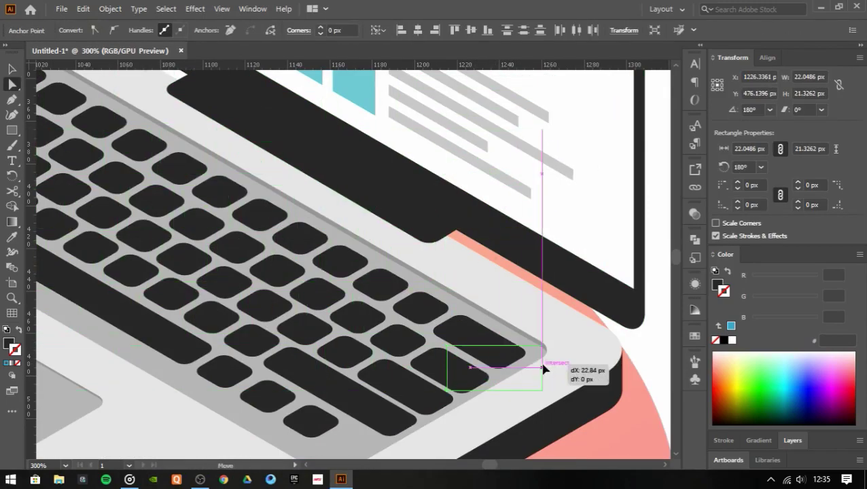
drag(533, 308, 543, 155)
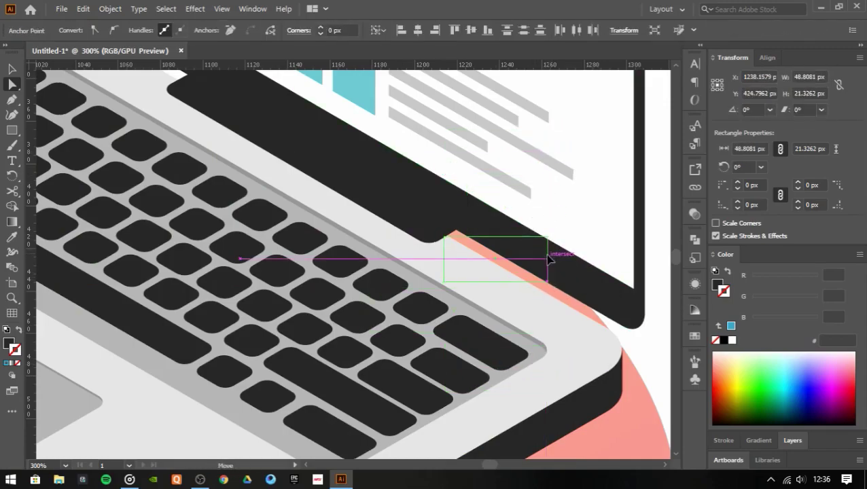
drag(551, 255, 551, 253)
key(ctrl+minus)
key(ctrl+minus)
key(ctrl+minus)
- Add a Normal drop shadow to the keyboard: 22% opacity, X -1 px, Y 3 px, no blur
click(484, 247)
key(ctrl+plus)
click(195, 9)
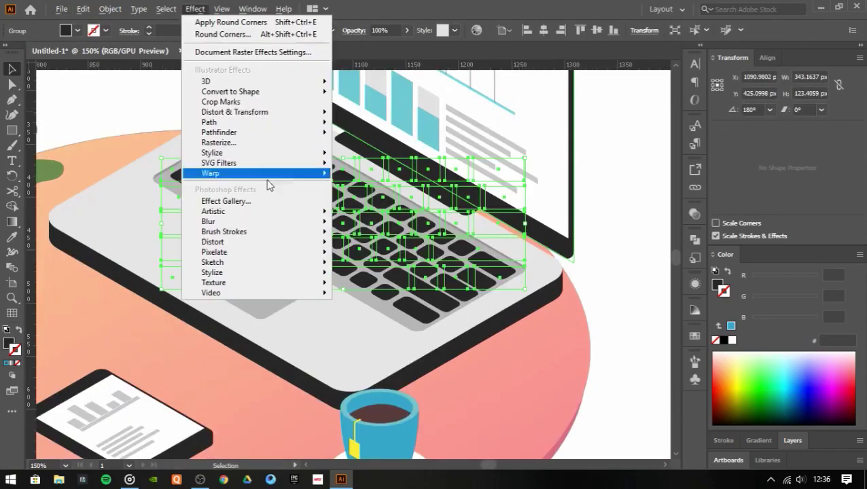
click(370, 153)
double_click(666, 180)
text(10)
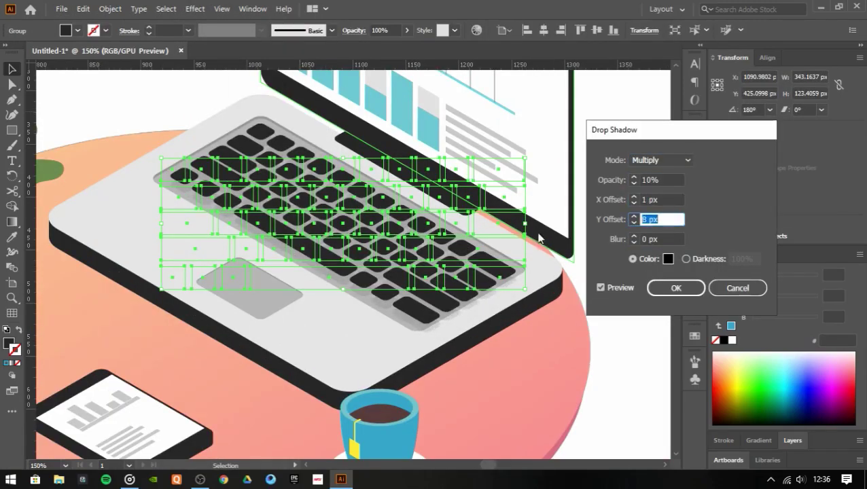
text(1)
double_click(656, 180)
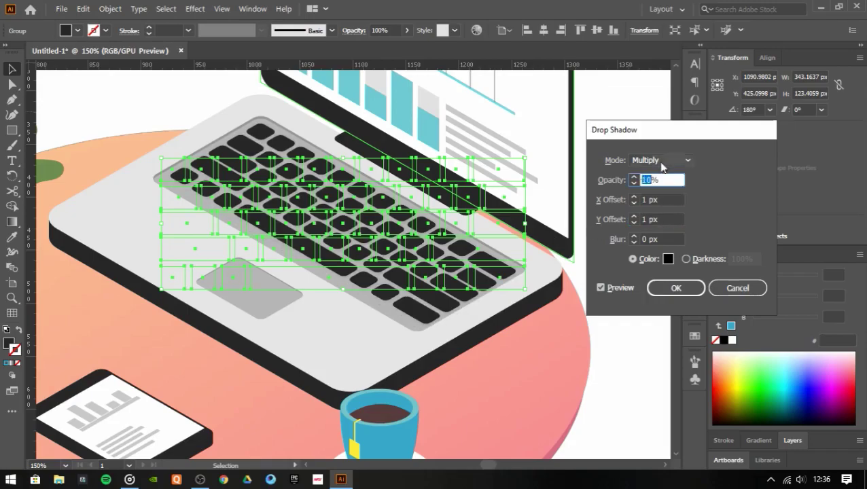
text(0)
key(Tab)
text(22)
key(shift+Tab)
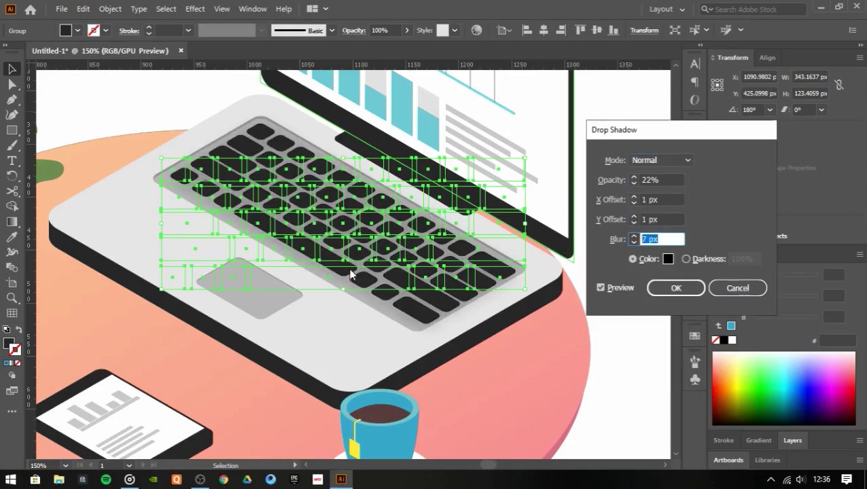
key(shift+Tab)
text(2)
key(Down)
key(Down)
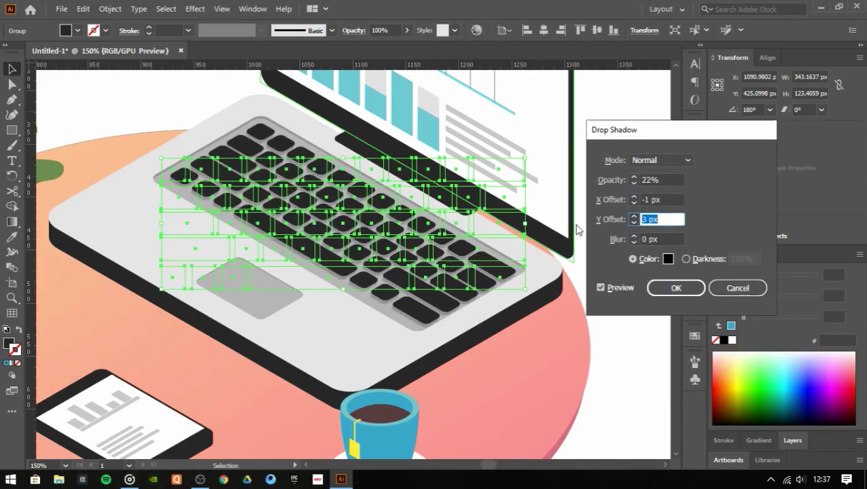
click(677, 288)
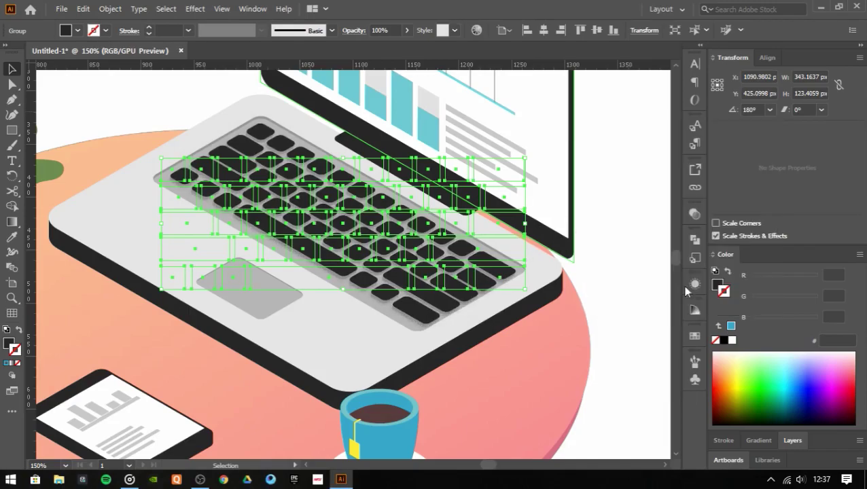
key(ctrl+minus)
key(ctrl+minus)
click(371, 216)
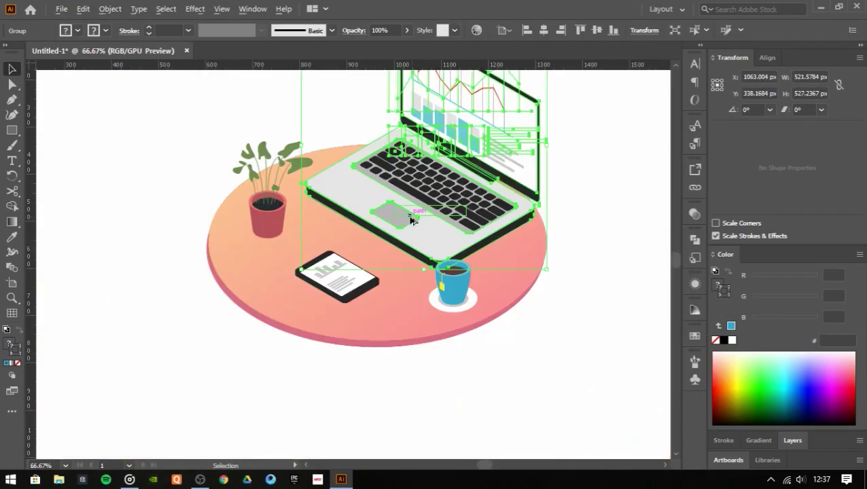
- Make a compound-path circle ring and place it on the mug's side as a handle
key(ctrl+shift+a)
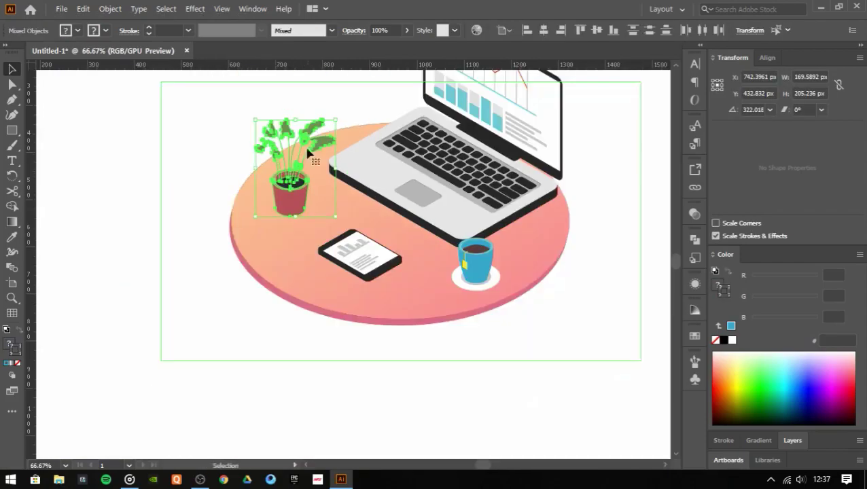
scroll(445, 304, up, 4)
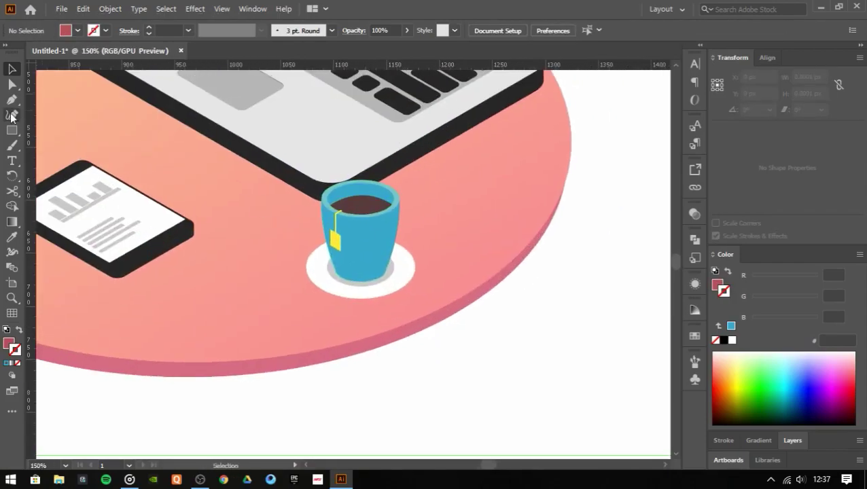
key(l)
drag(419, 245, 416, 251)
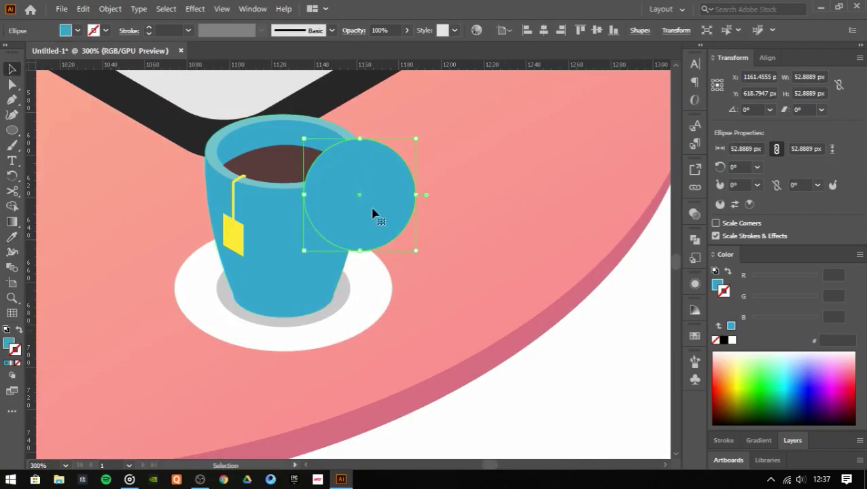
key(ctrl+8)
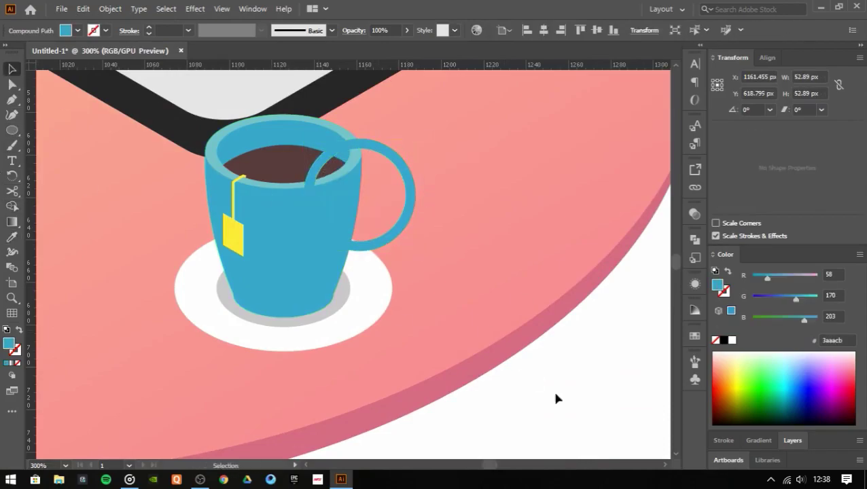
drag(413, 207, 403, 243)
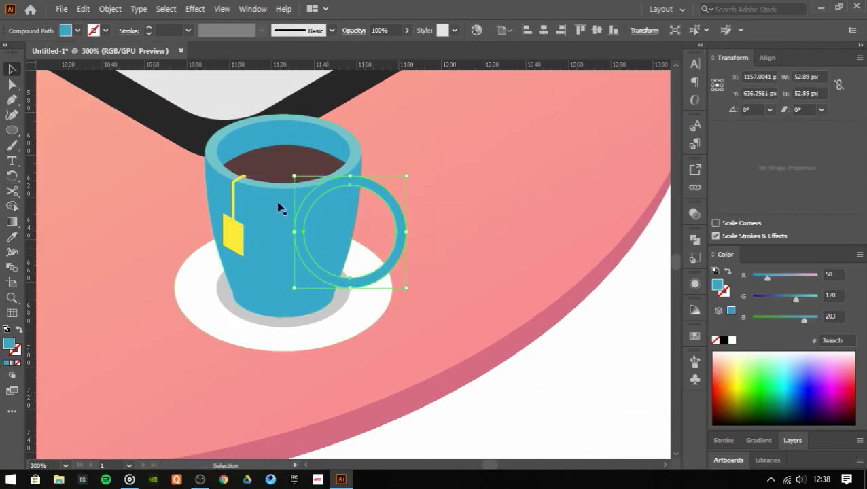
right_click(386, 192)
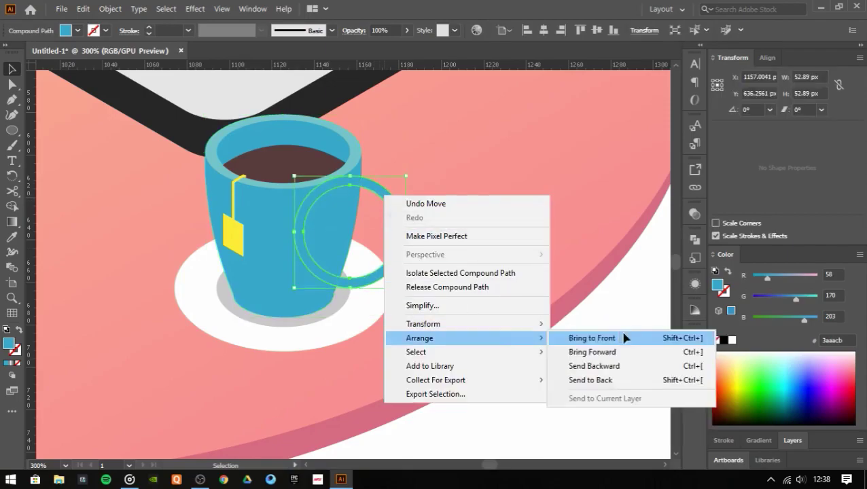
click(629, 338)
- Trim the ring's overlap with the mug using Shape Builder and settle the handle's position
key(shift+m)
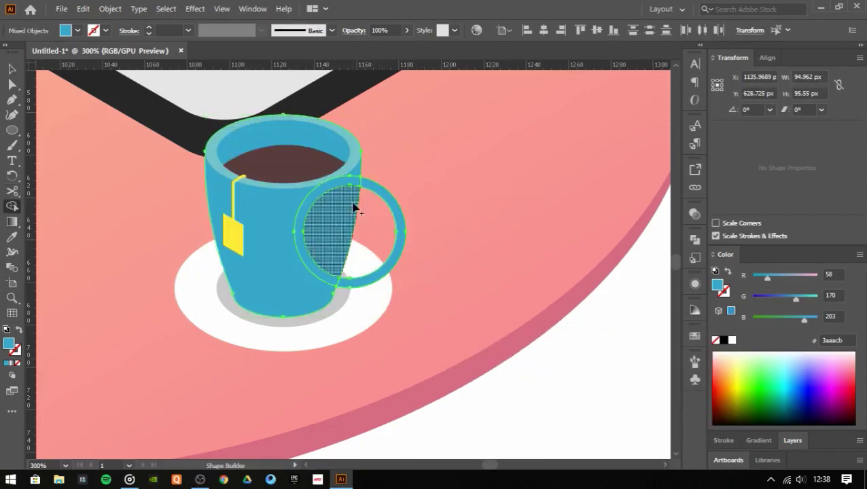
alt+click(345, 184)
key(v)
drag(368, 213, 392, 228)
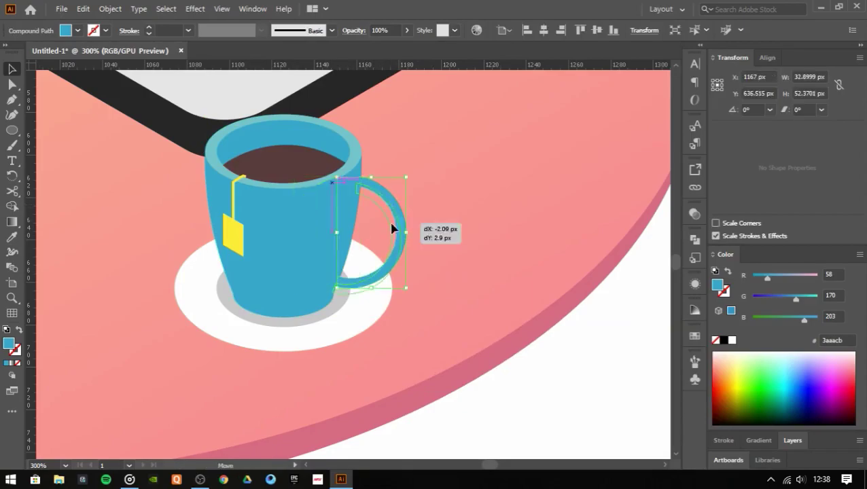
key(ctrl+equal)
key(ctrl+z)
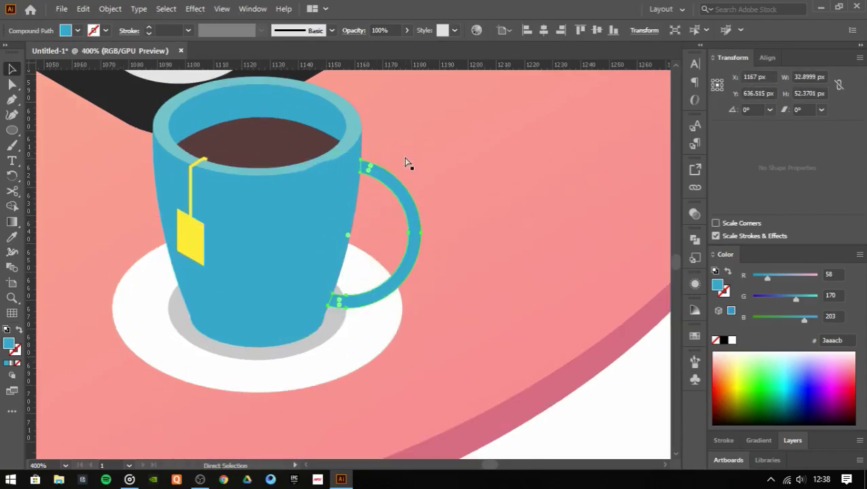
key(ctrl+z)
click(397, 189)
key(ctrl+z)
key(ctrl+minus)
key(ctrl+minus)
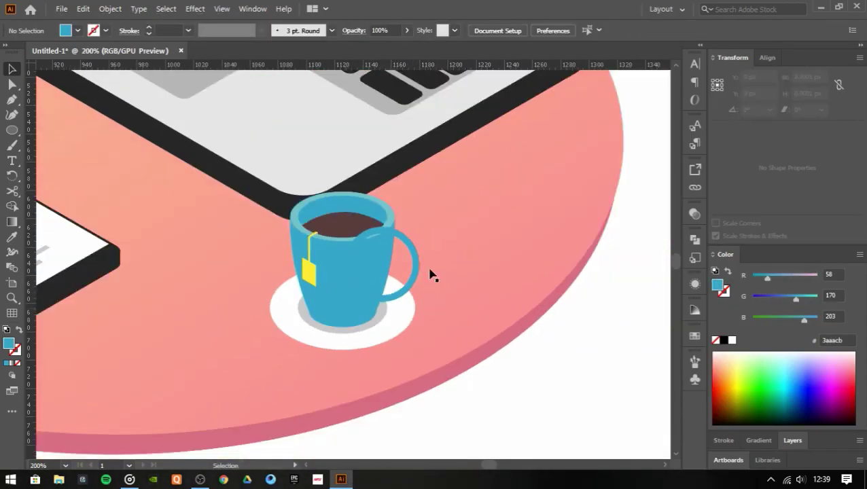
key(ctrl+minus)
key(ctrl+z)
click(339, 261)
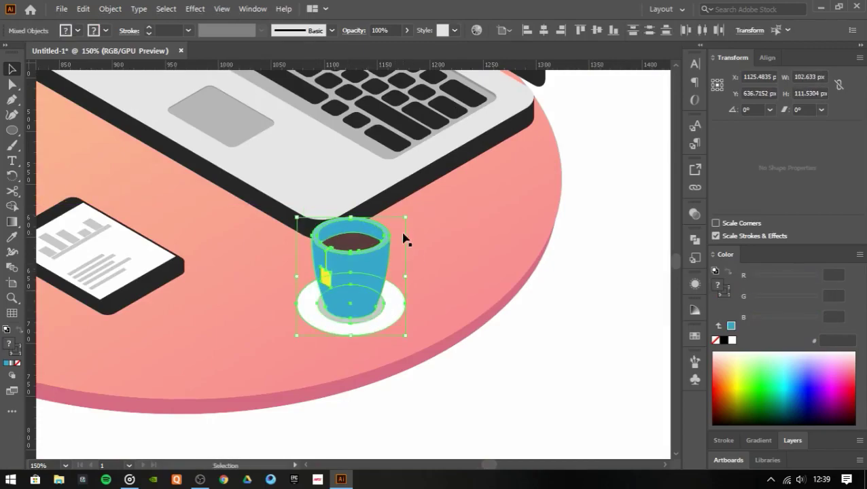
key(ctrl+shift+a)
key(ctrl+minus)
key(ctrl+minus)
key(ctrl+minus)
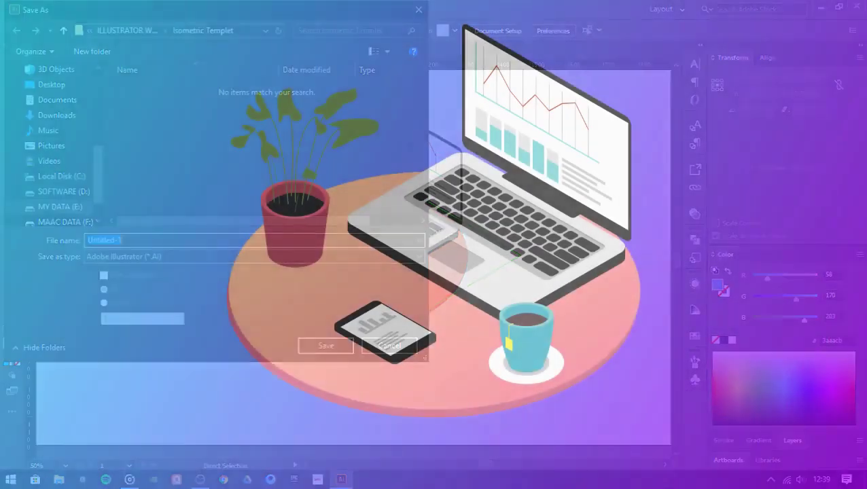